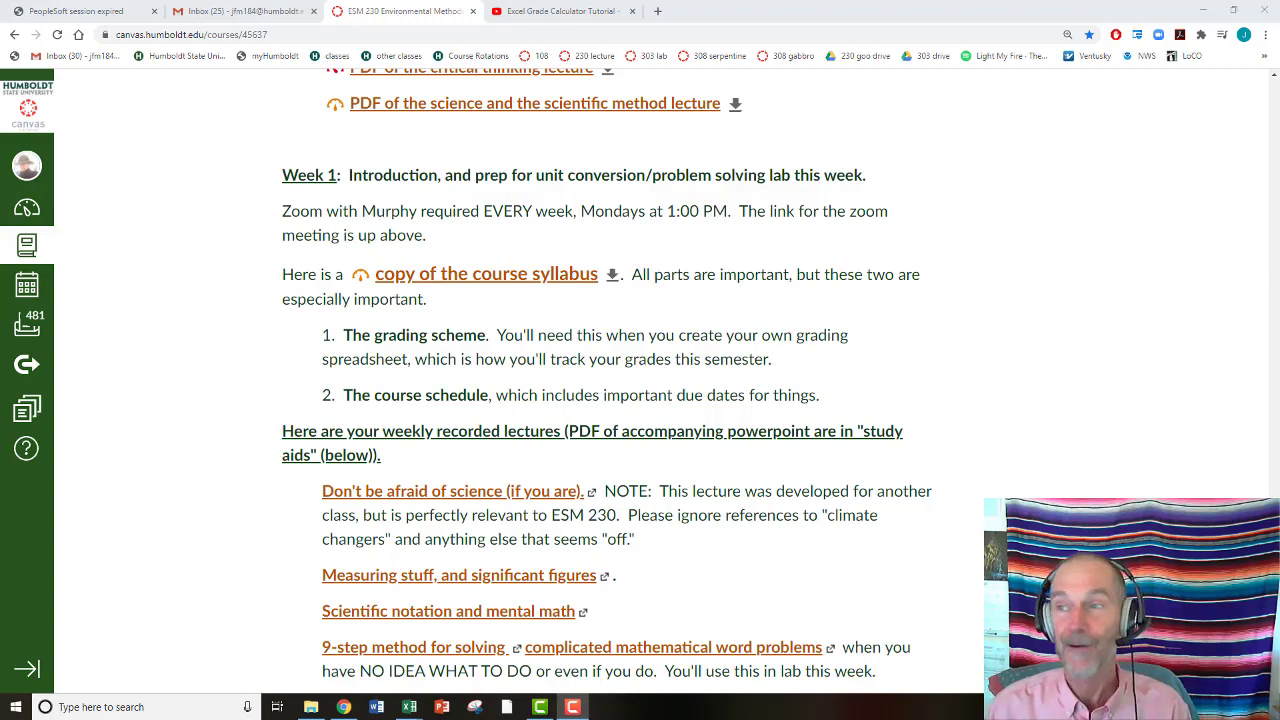
Bring up the blank Excel workbook and move its window aside, out of view of the course page.
click(409, 707)
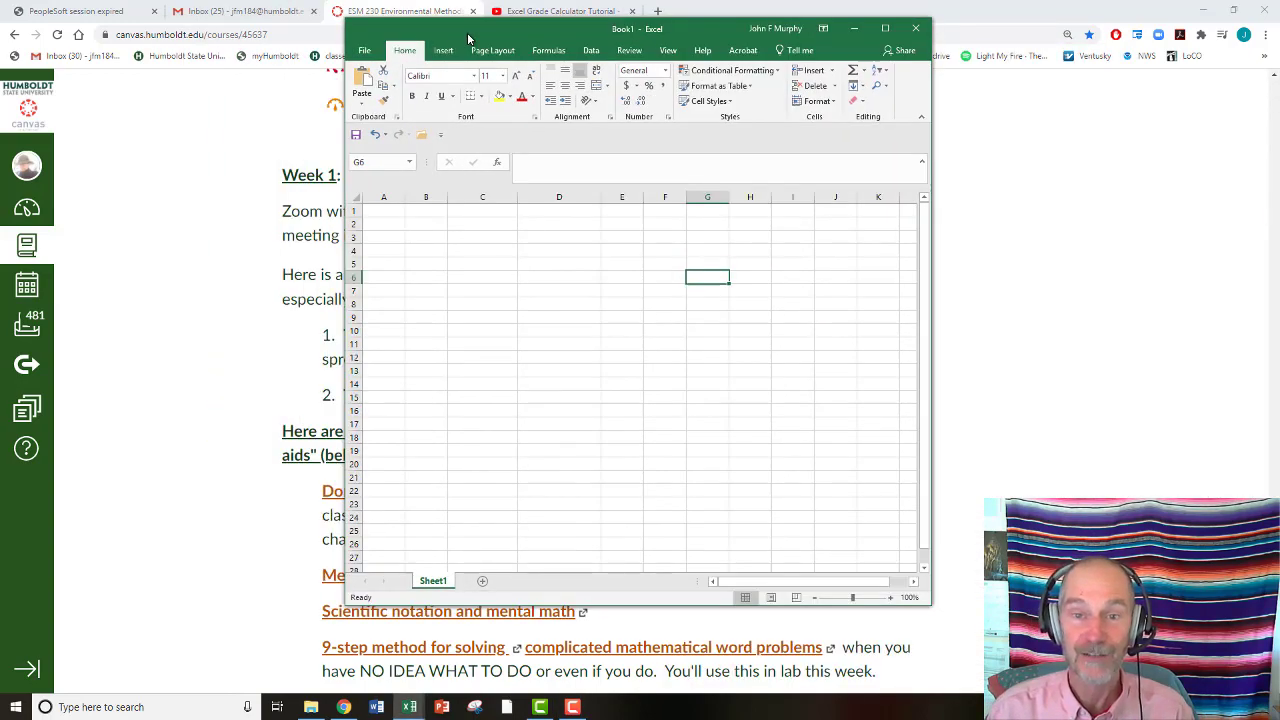
drag(467, 32, 1279, 32)
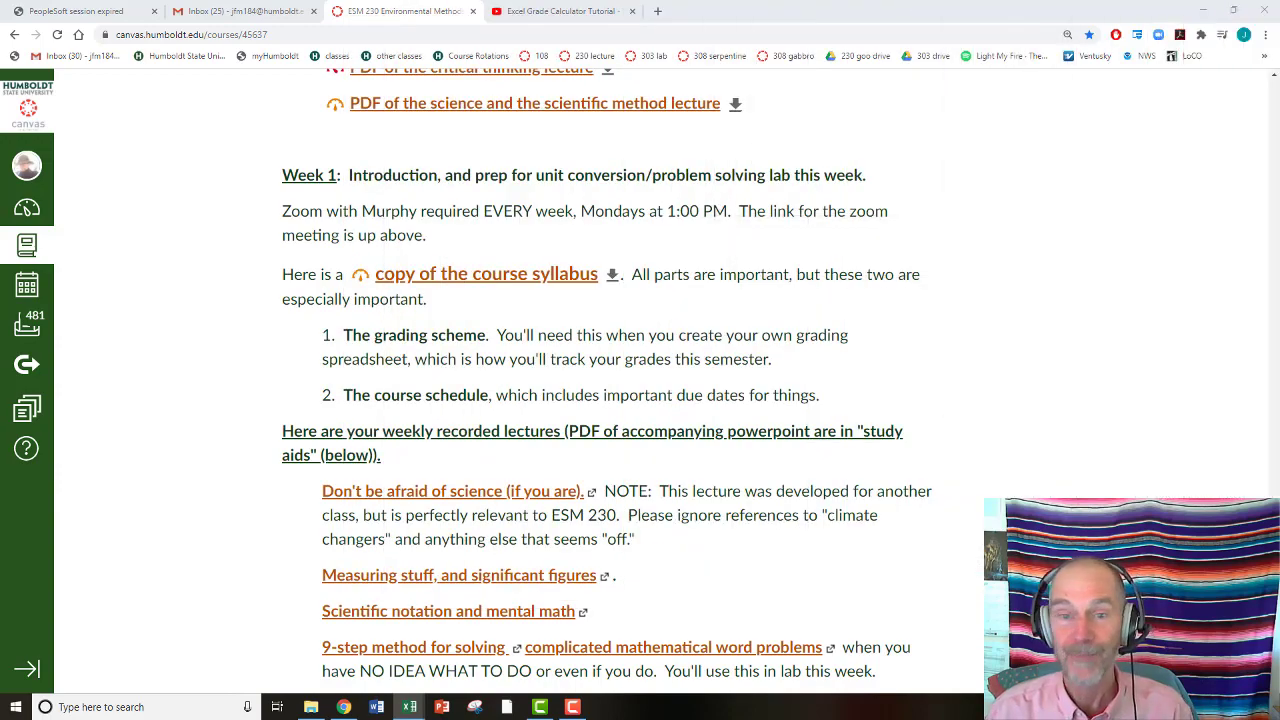
Open the copy of the course syllabus from the Week 1 section of the Canvas course page.
scroll(471, 386, up, 10)
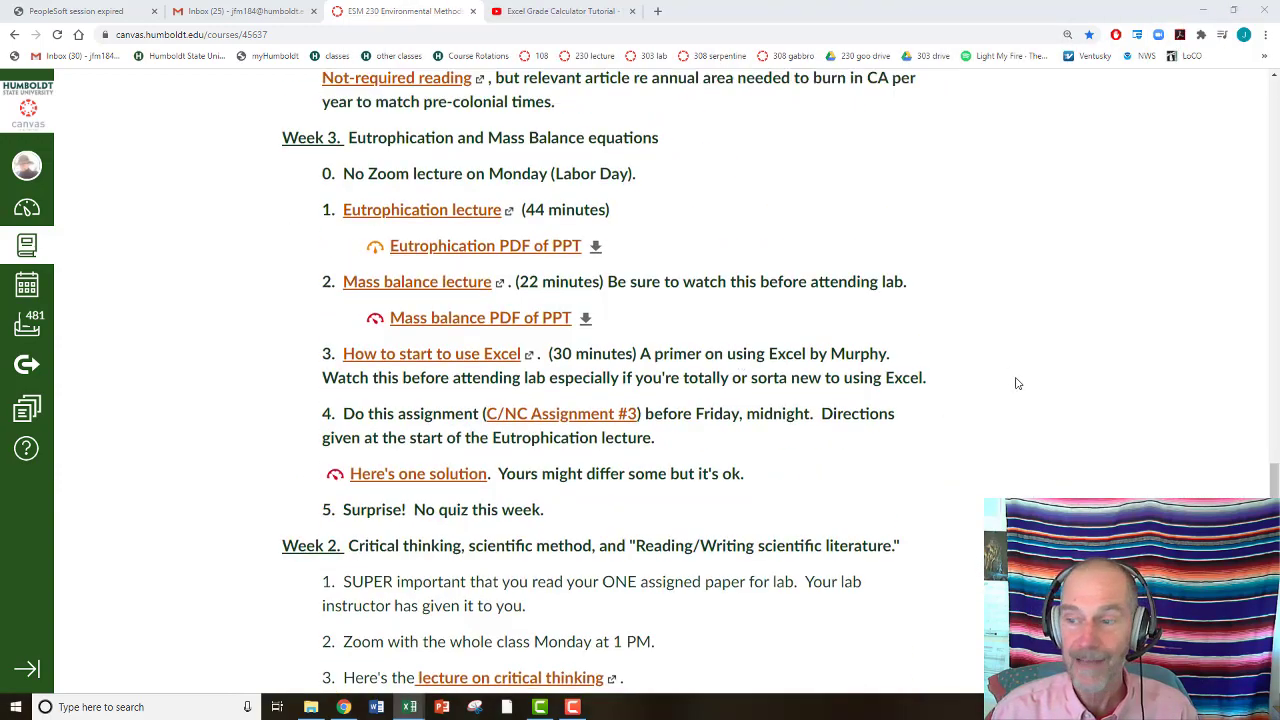
scroll(1018, 383, up, 7)
drag(1276, 454, 1276, 127)
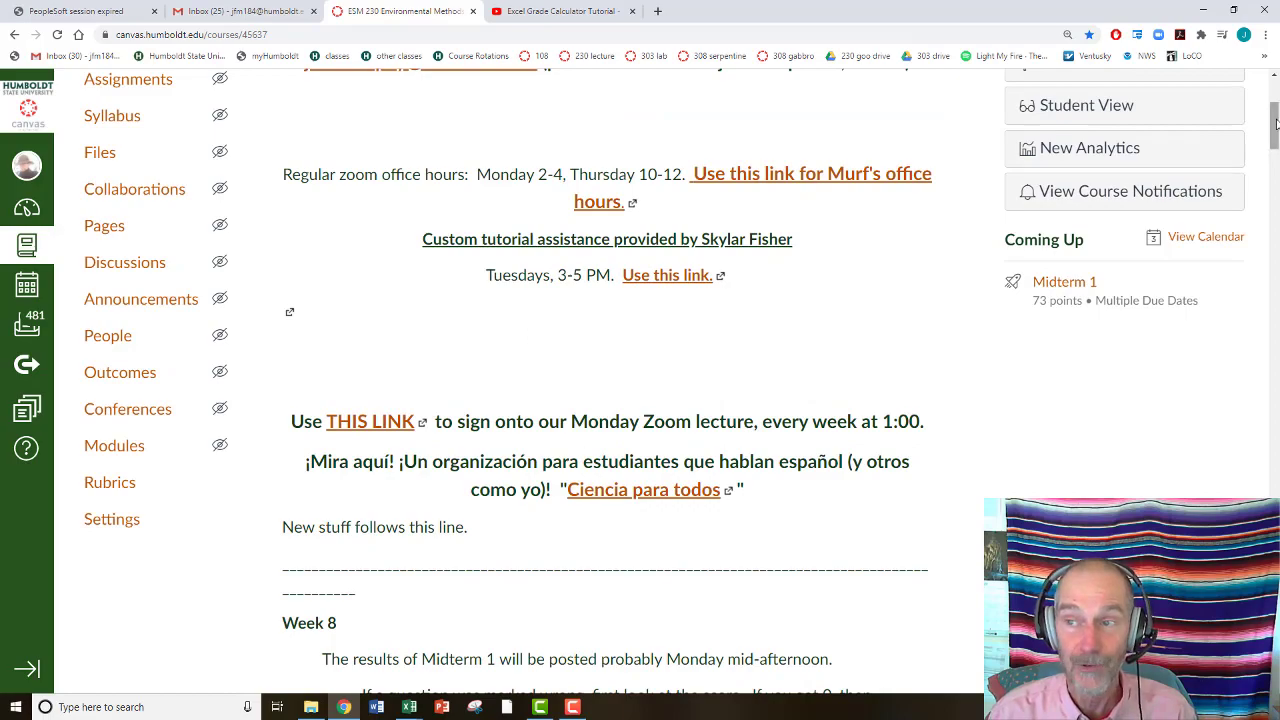
drag(1276, 124, 1240, 549)
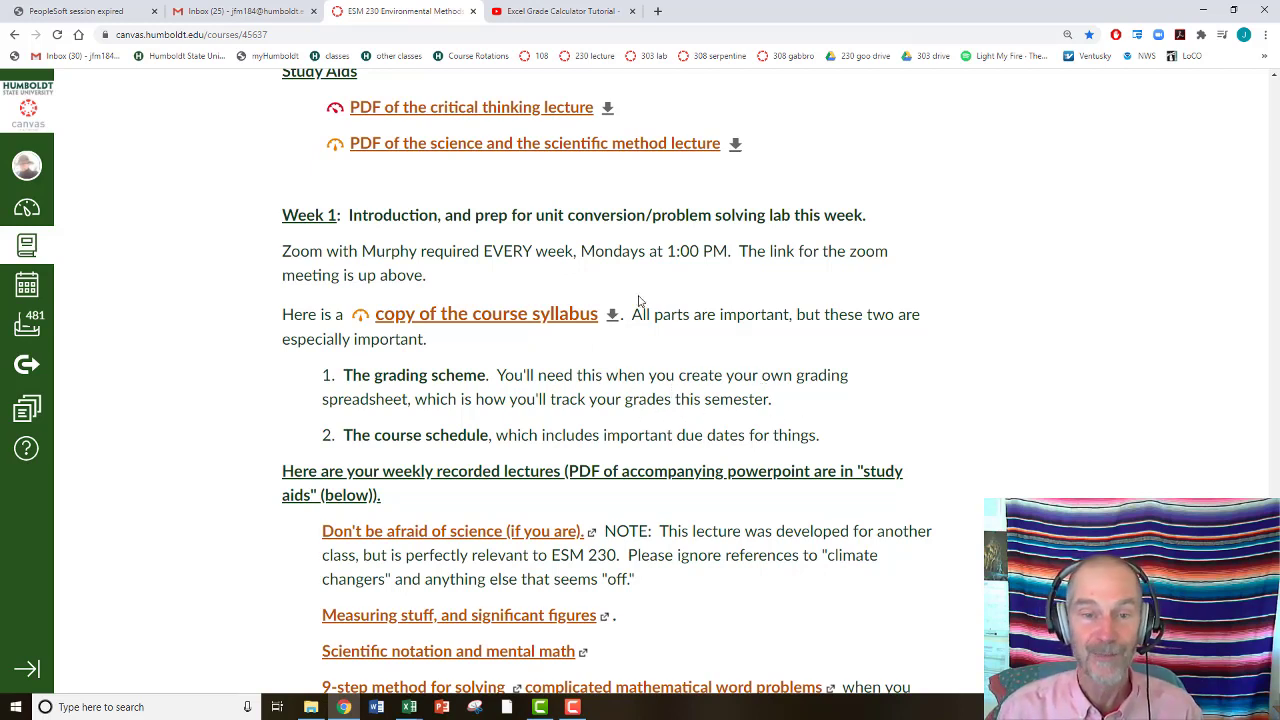
click(513, 322)
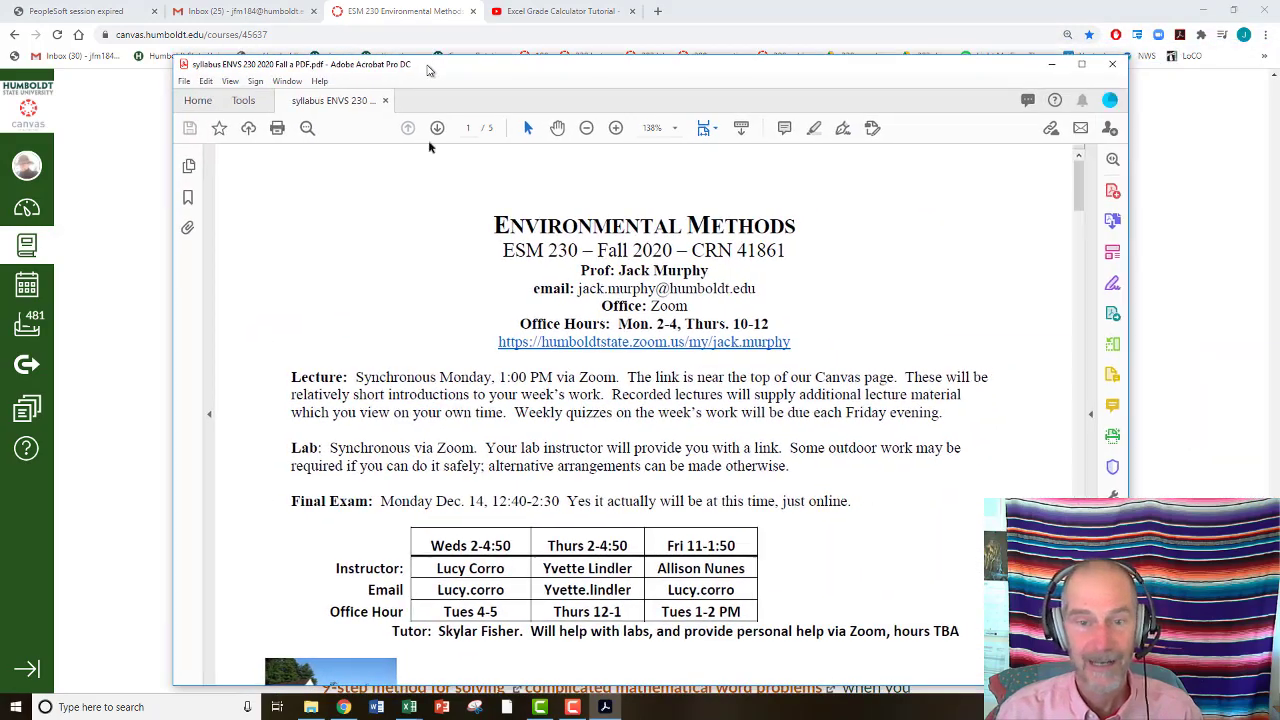
Capture the Grading Criteria list from the syllabus with Snipping Tool and copy the snip.
scroll(476, 240, down, 15)
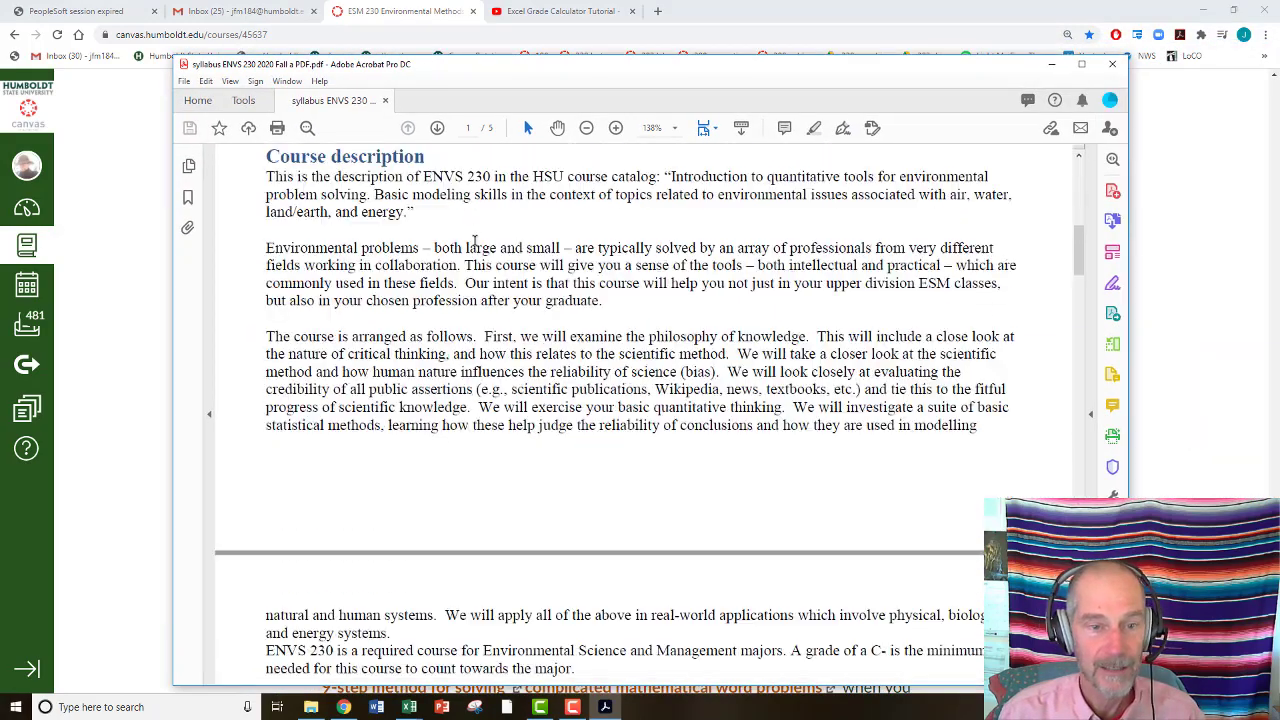
scroll(476, 247, down, 15)
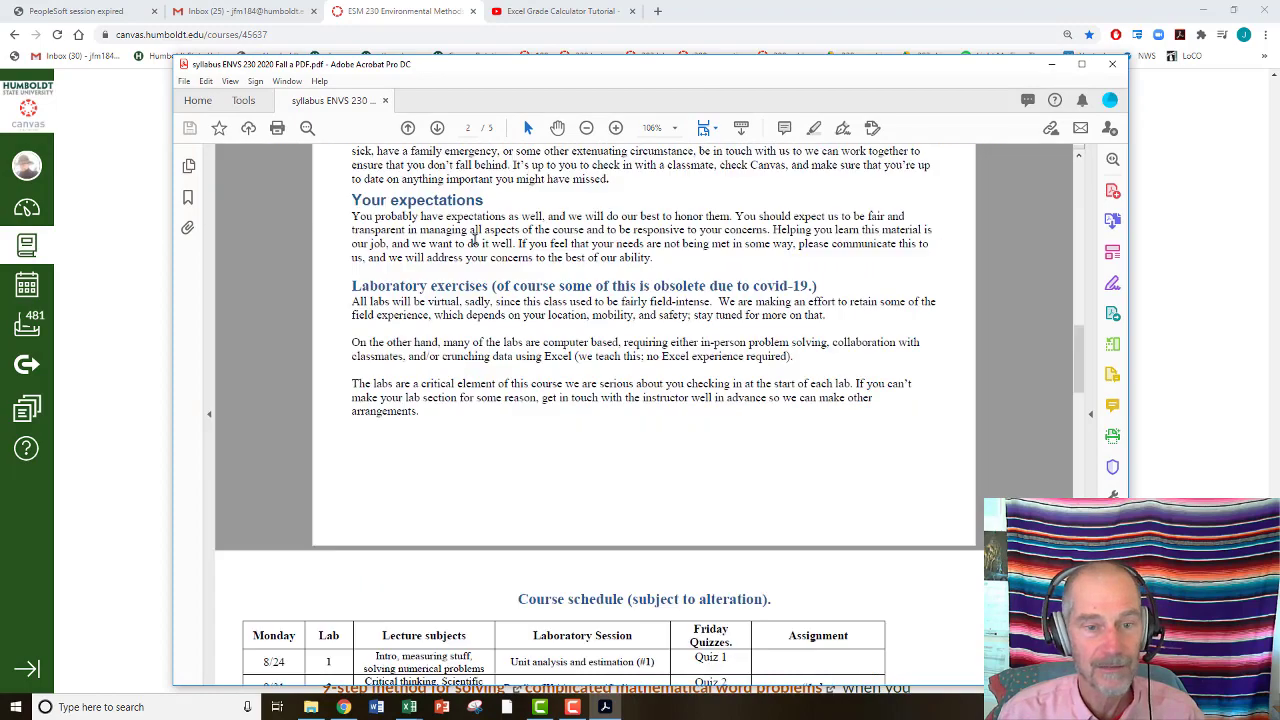
scroll(476, 240, up, 15)
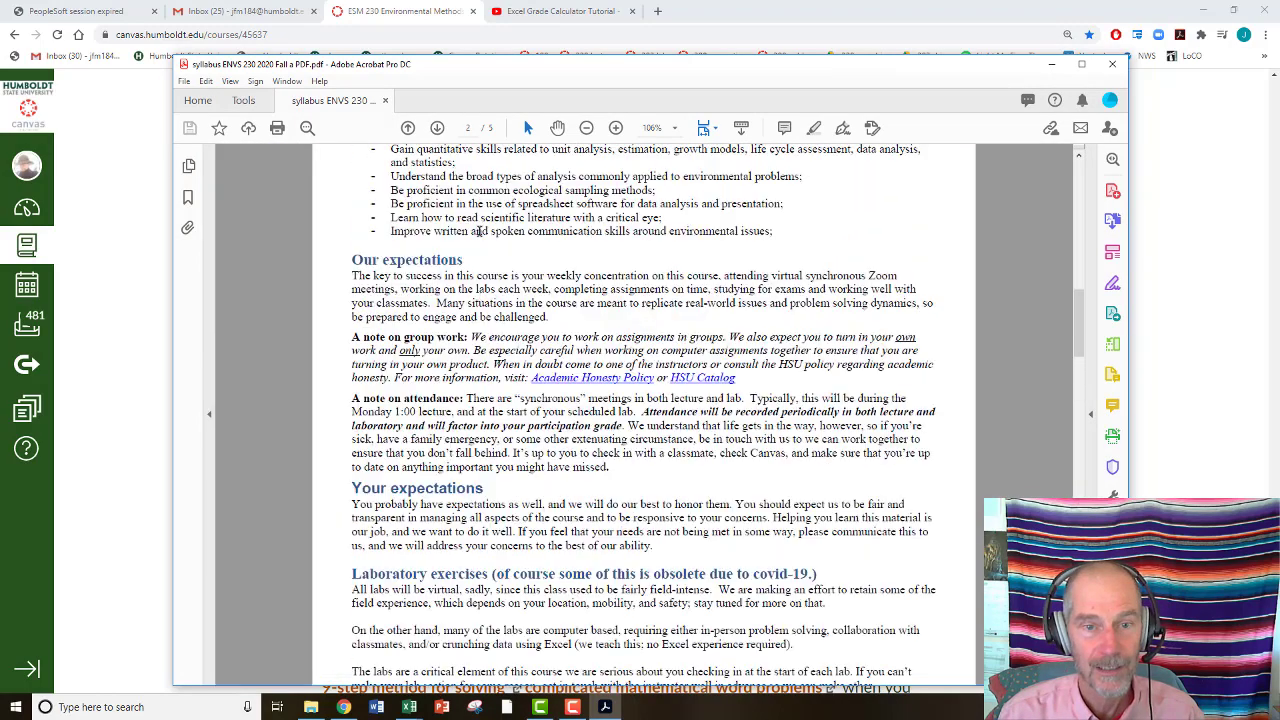
scroll(479, 231, down, 15)
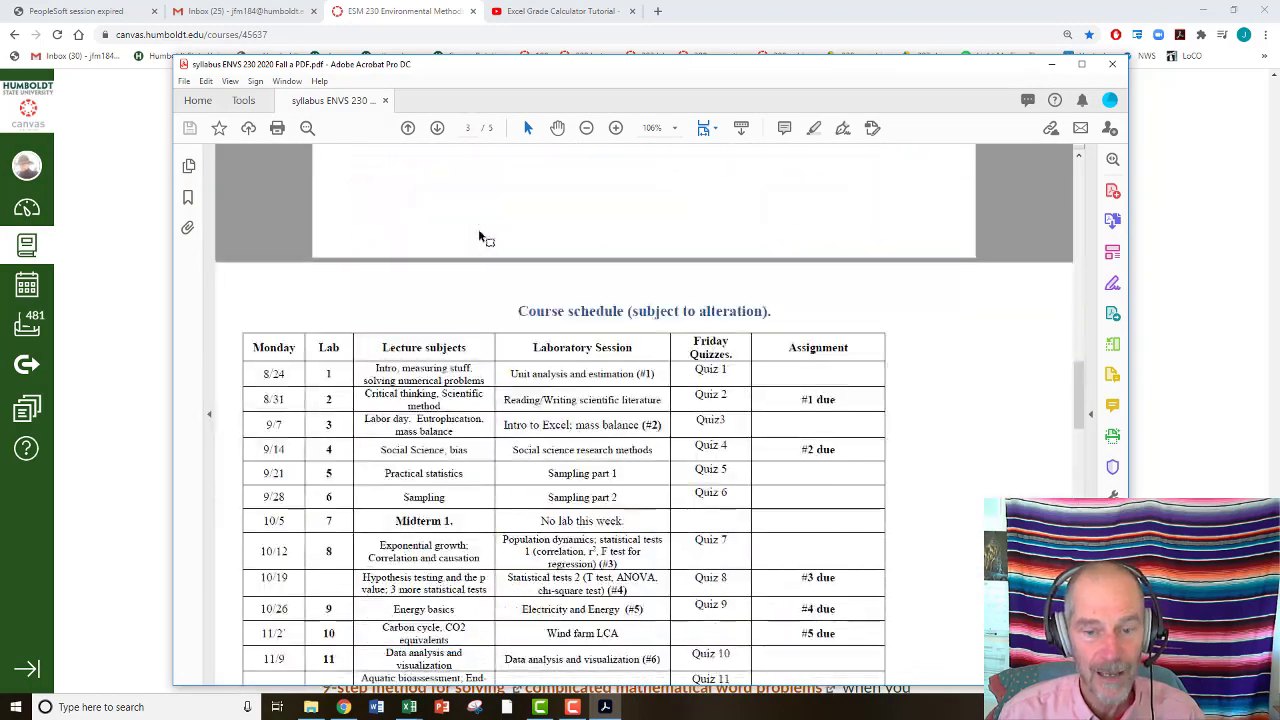
scroll(479, 236, down, 8)
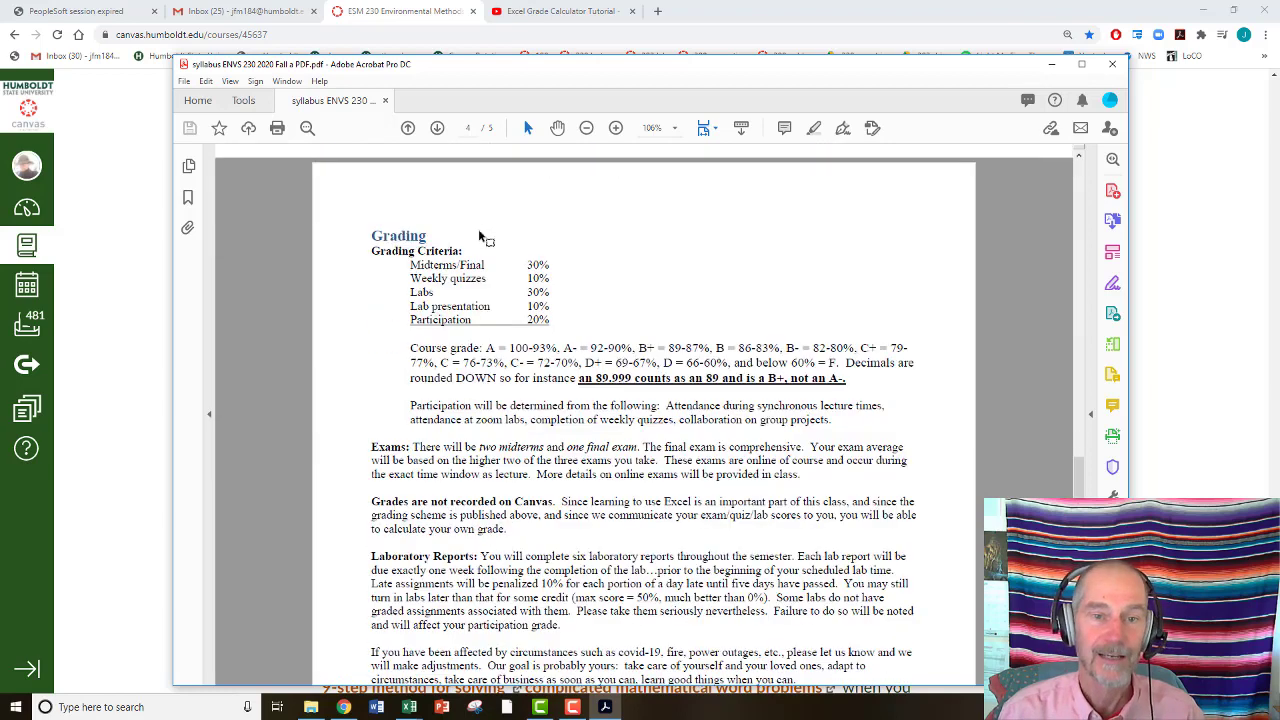
click(473, 708)
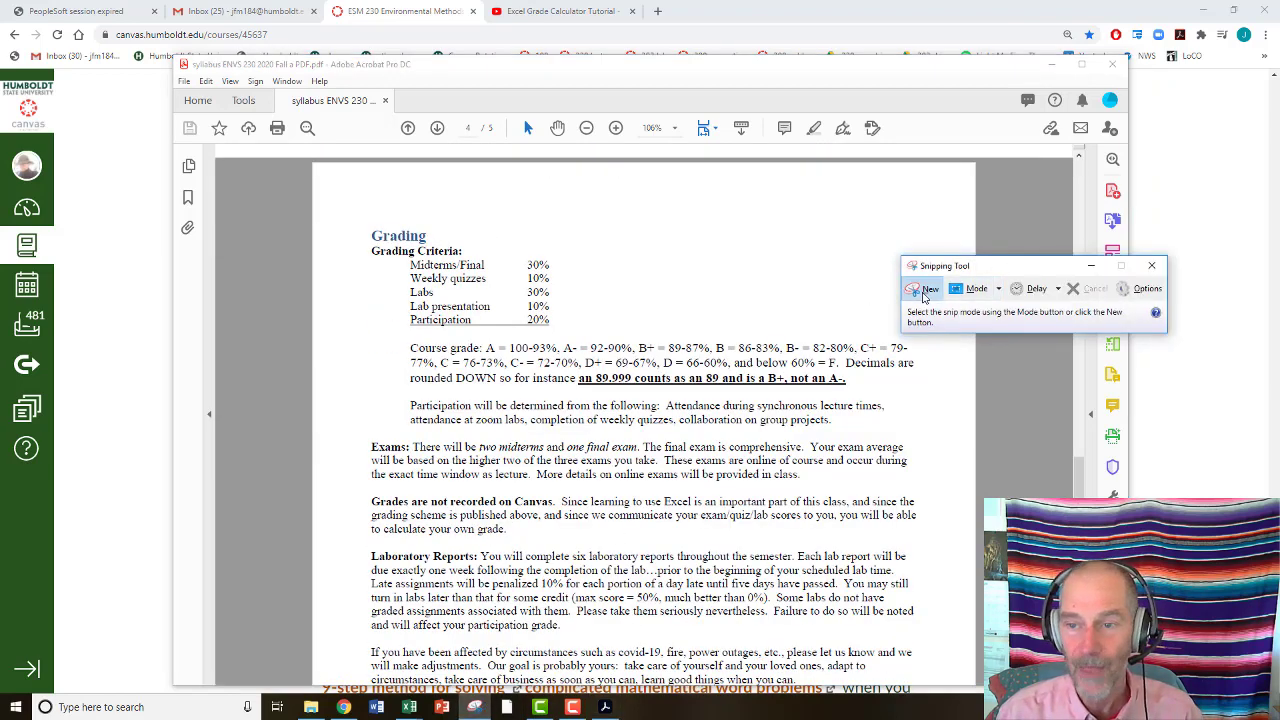
click(924, 292)
drag(347, 211, 594, 340)
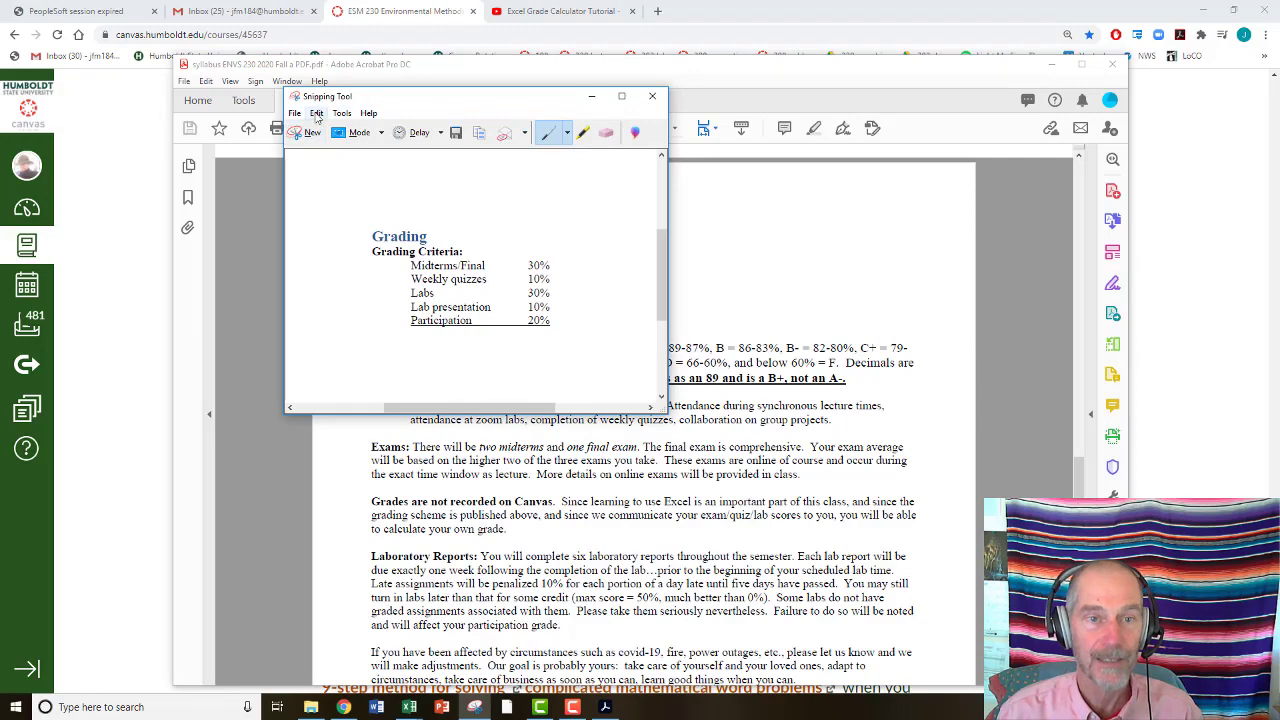
click(316, 113)
click(328, 124)
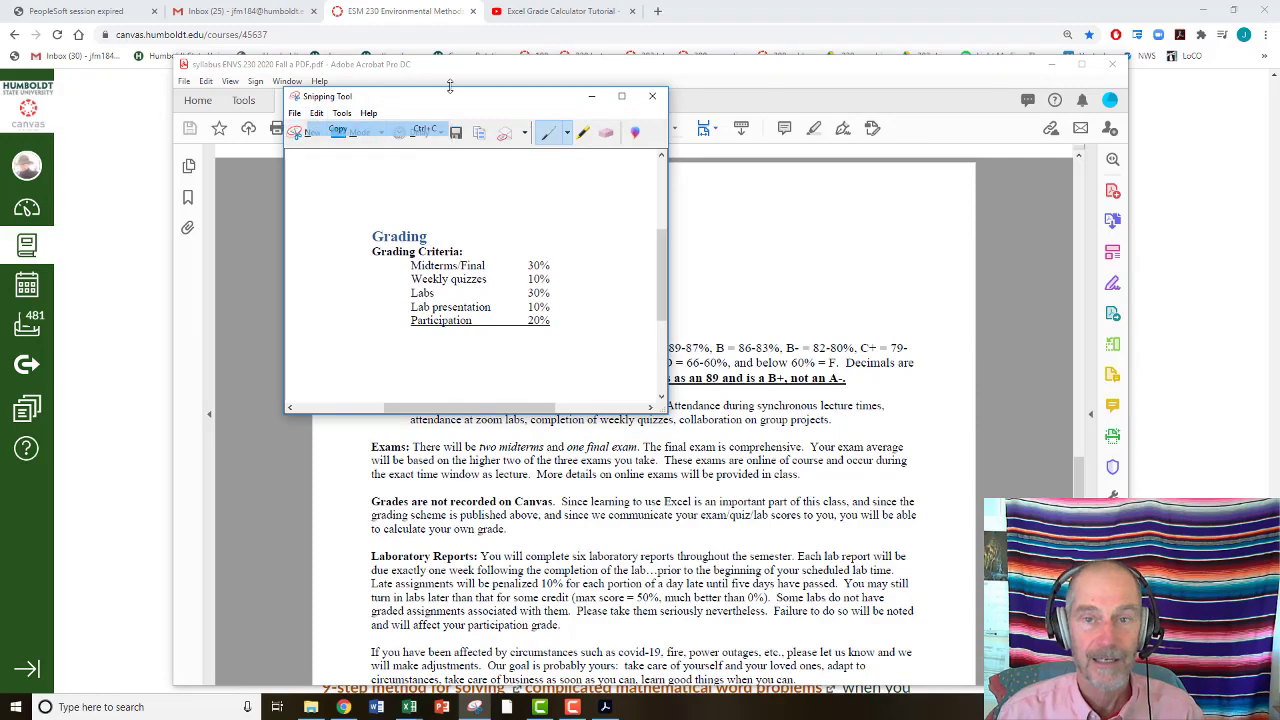
Switch to the blank Excel workbook, paste the grading snip as a bitmap at B3, and move the picture down to about row 13.
click(1203, 11)
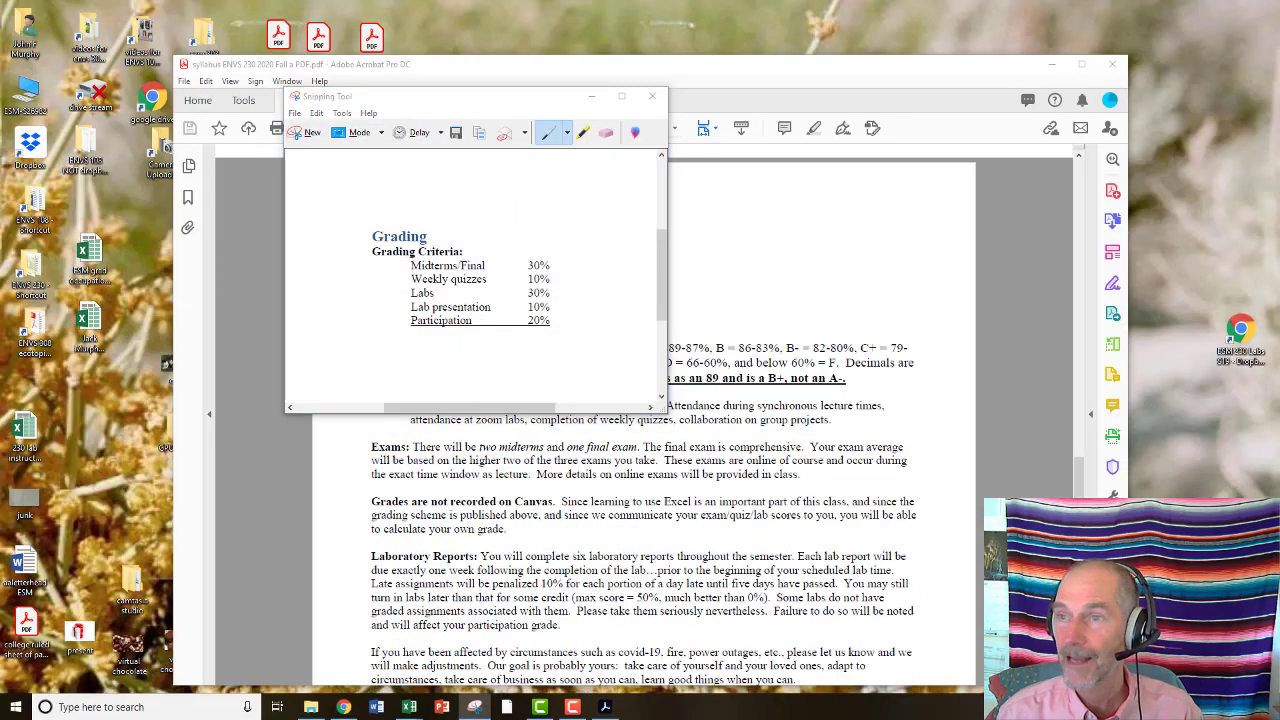
drag(1279, 95, 359, 69)
click(295, 271)
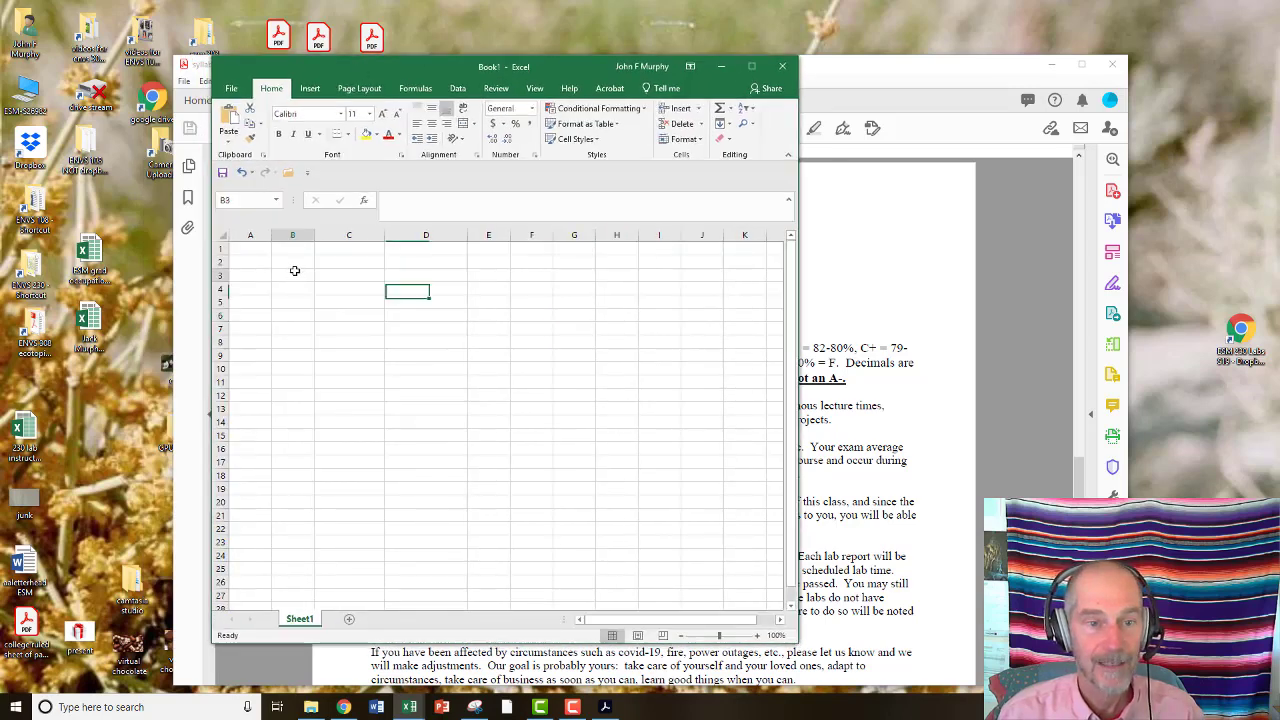
right_click(295, 271)
click(337, 349)
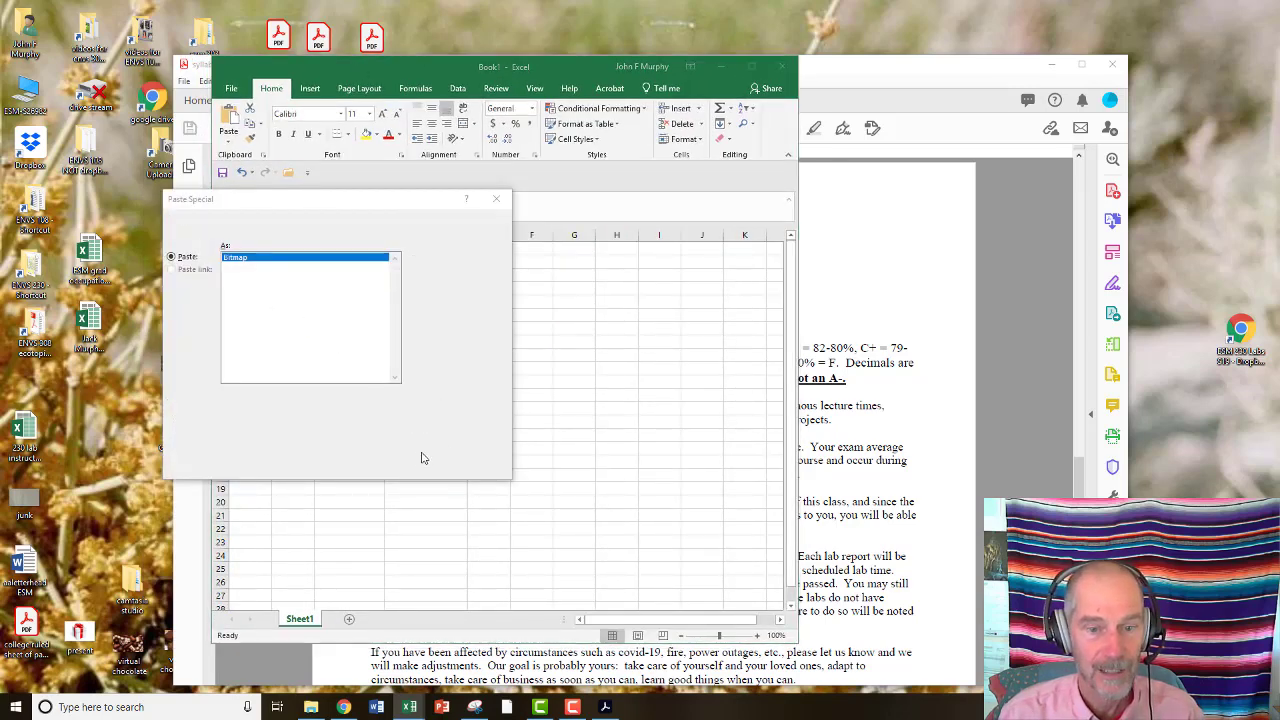
click(422, 466)
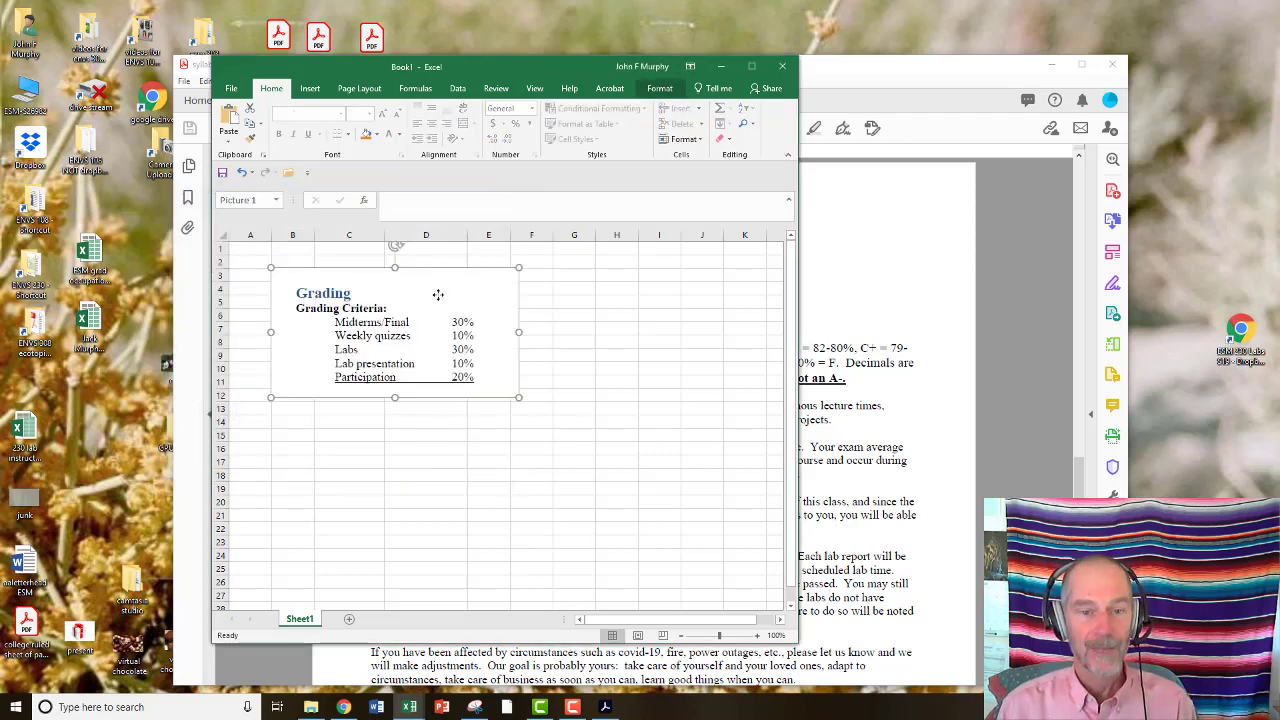
drag(437, 291, 420, 422)
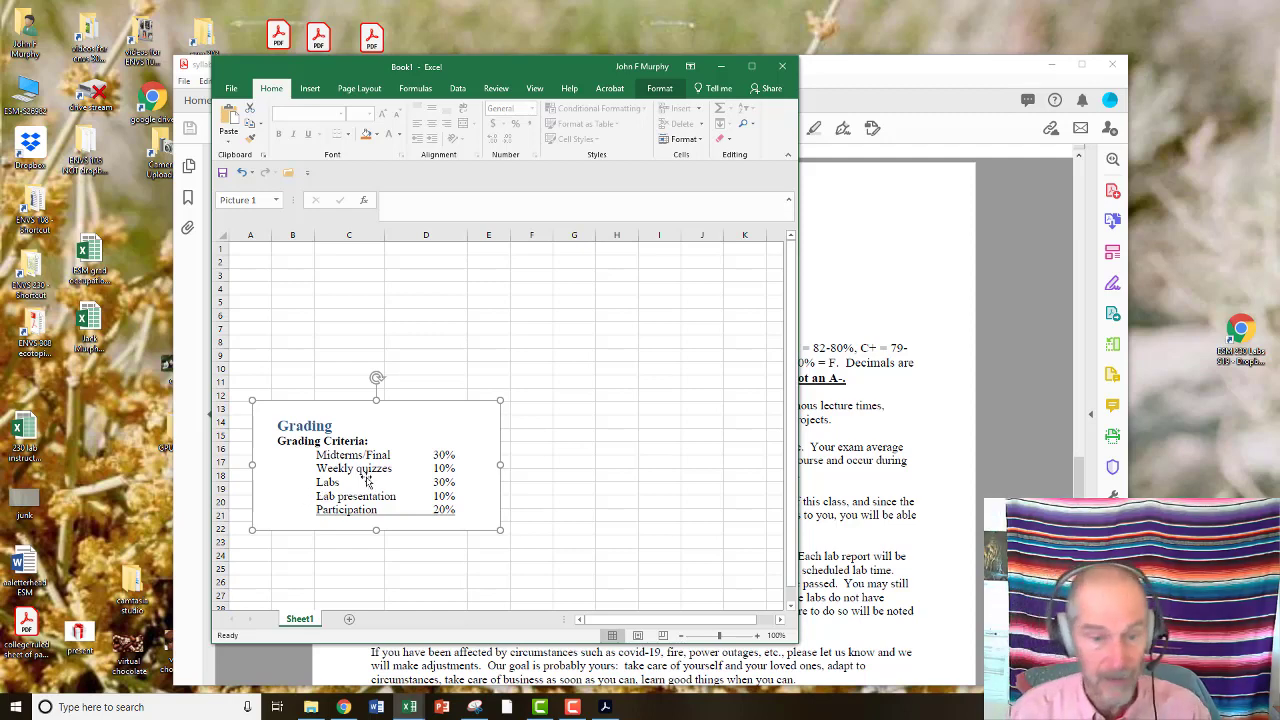
Enter the headers "midterm 1" in C1 and "midterm 2" in D1, and widen the workbook window.
click(326, 247)
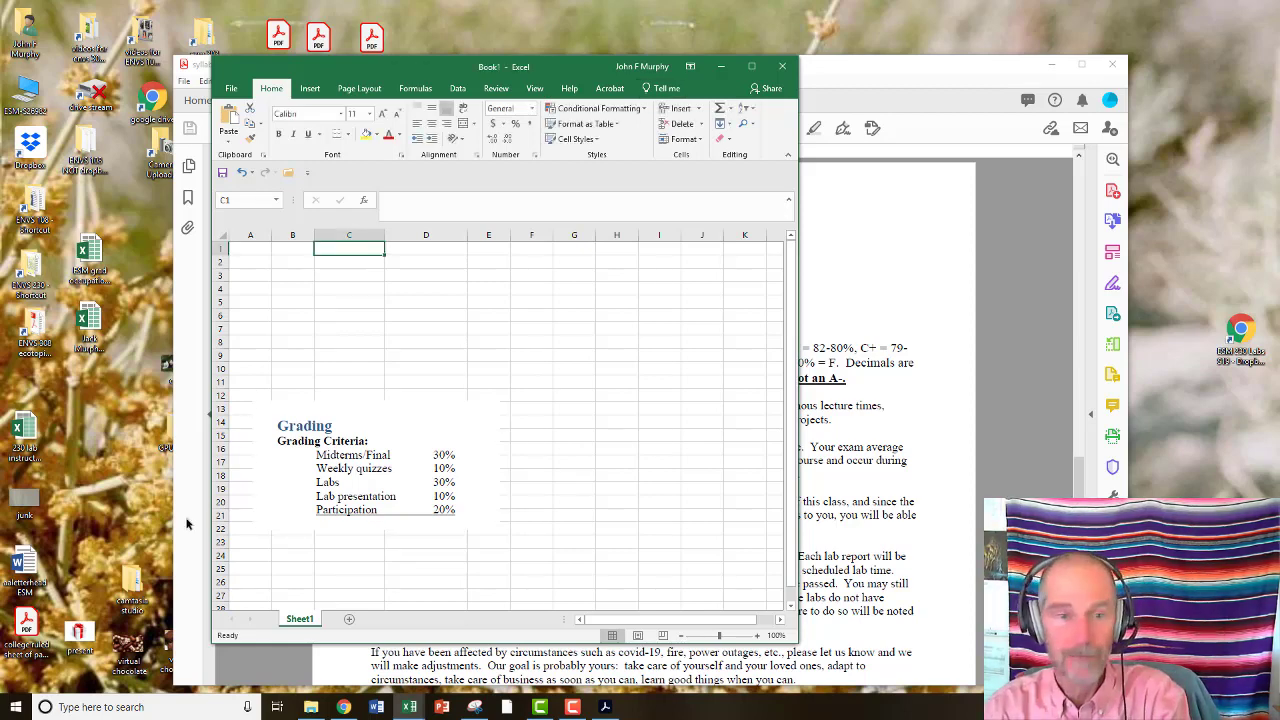
text(midterm)
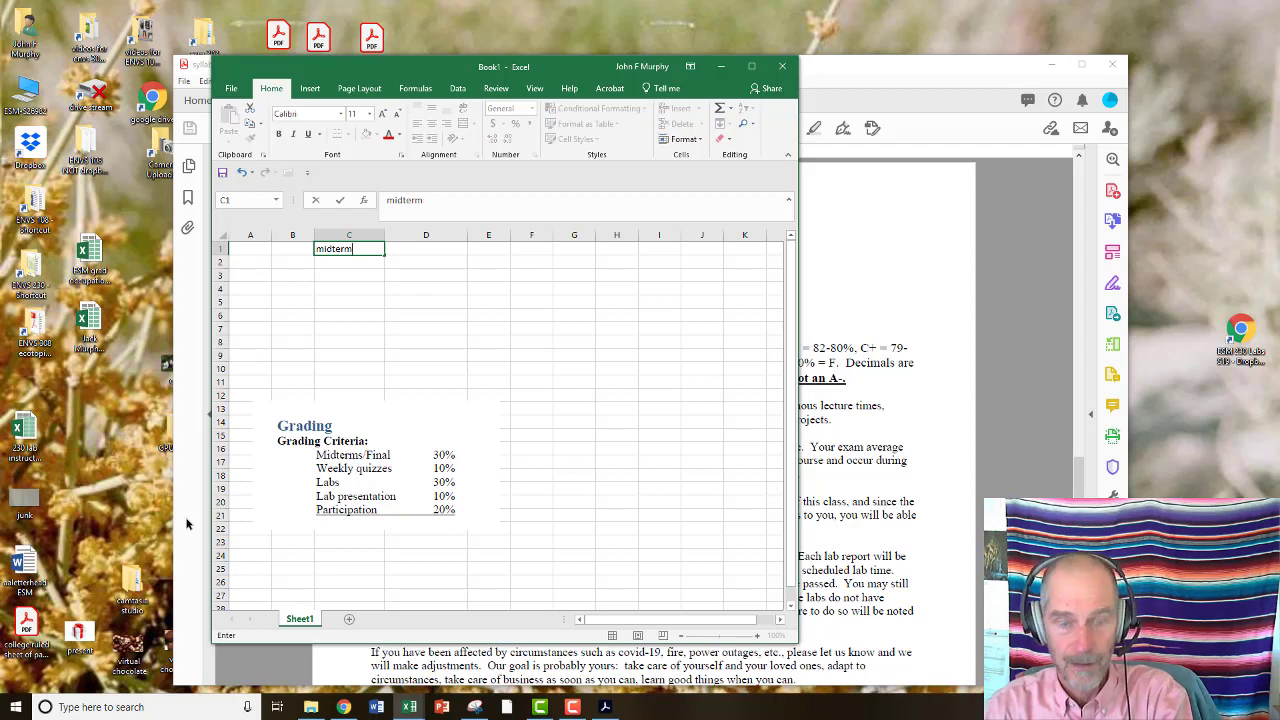
text( 1)
key(Tab)
text(midterm 2)
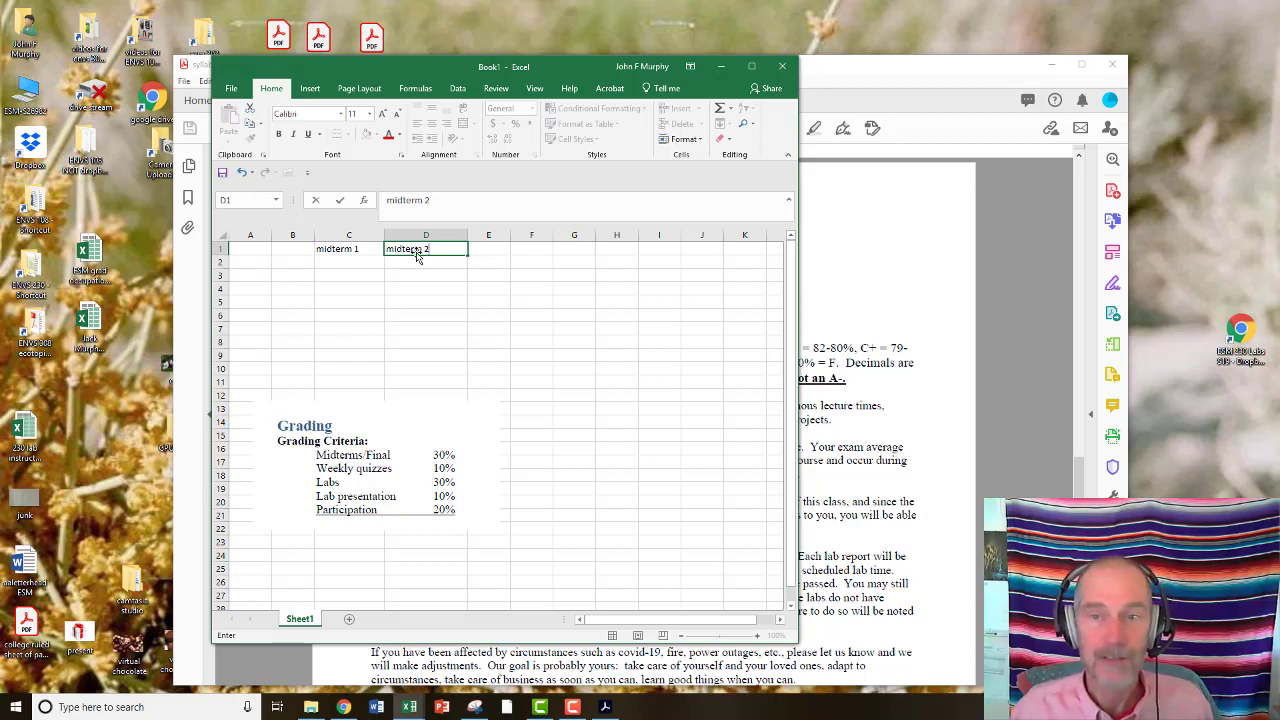
drag(799, 160, 1127, 165)
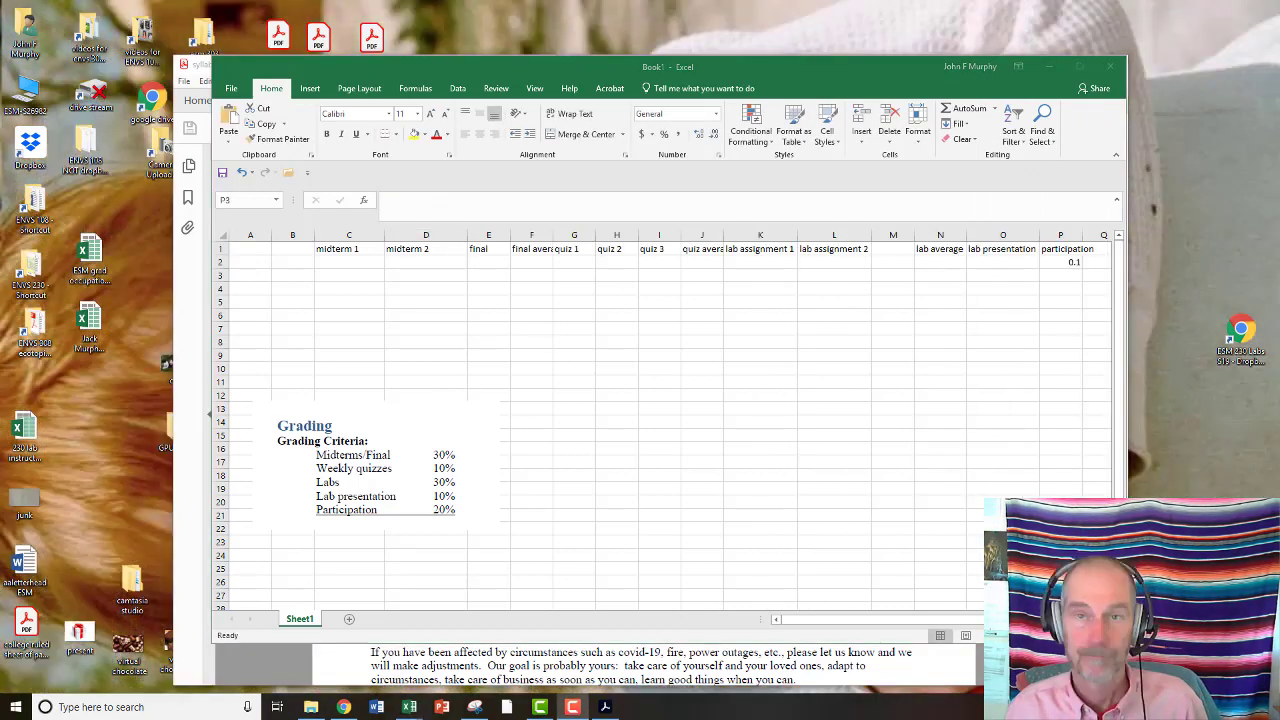
Narrow the midterm 2 column so it closely fits its header.
click(470, 236)
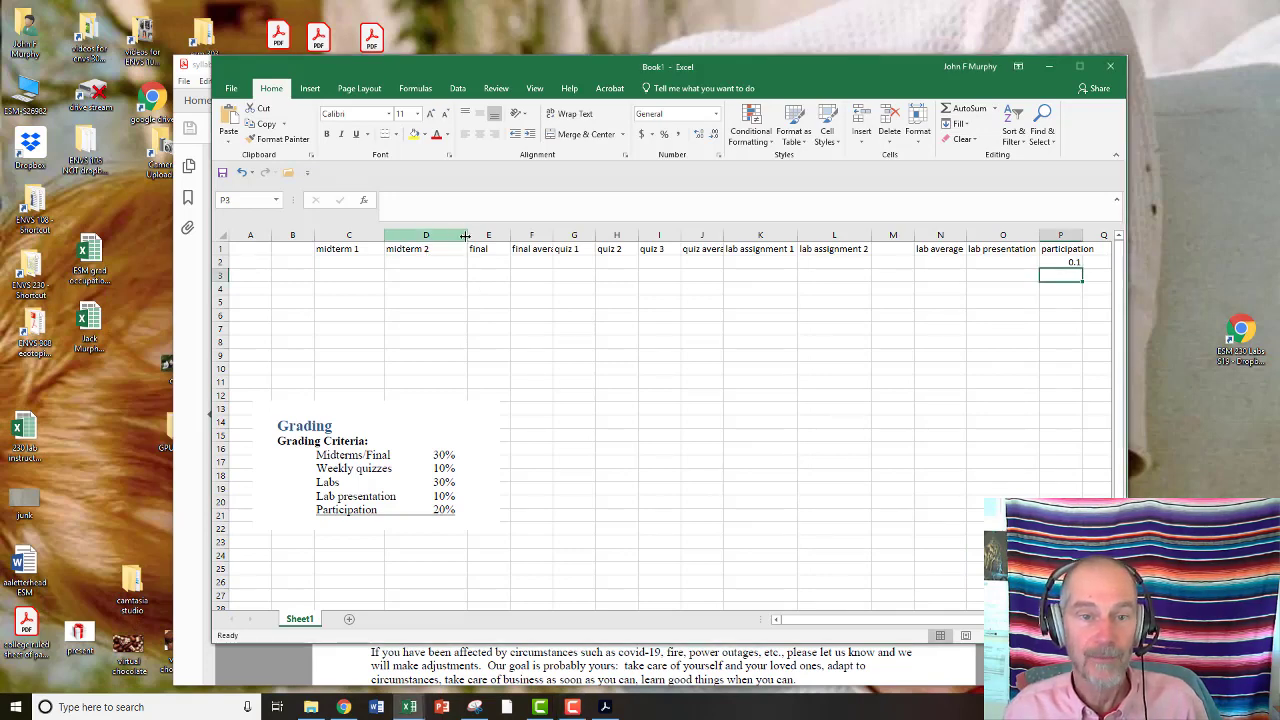
drag(470, 236, 436, 236)
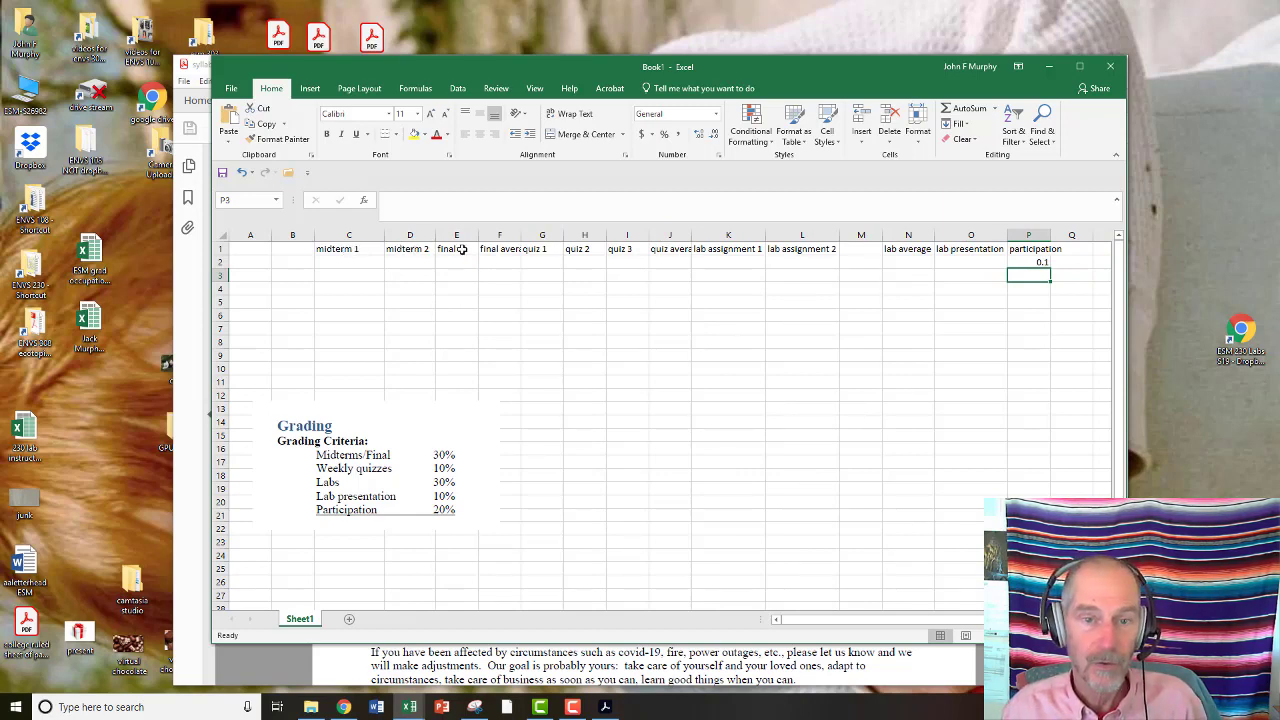
click(510, 251)
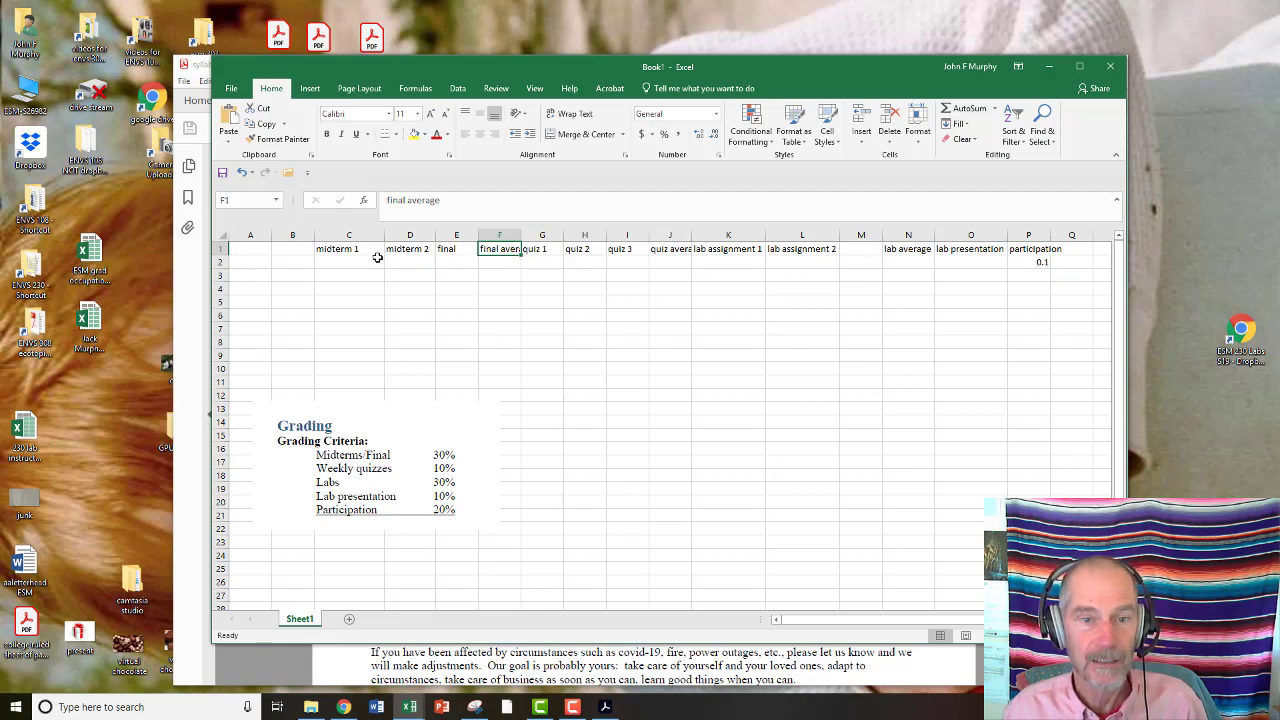
Fill cells C2 to F2, under the midterm 1 to final average headers, with light blue.
drag(378, 261, 493, 264)
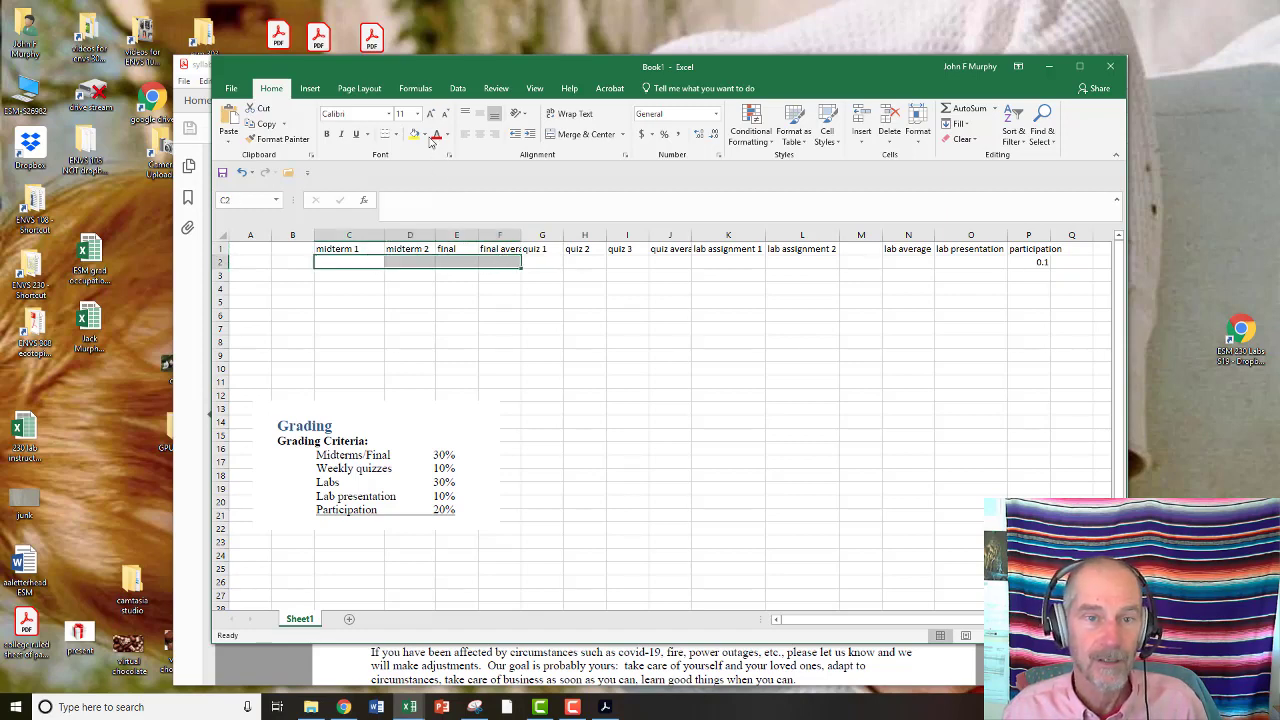
click(424, 134)
click(462, 183)
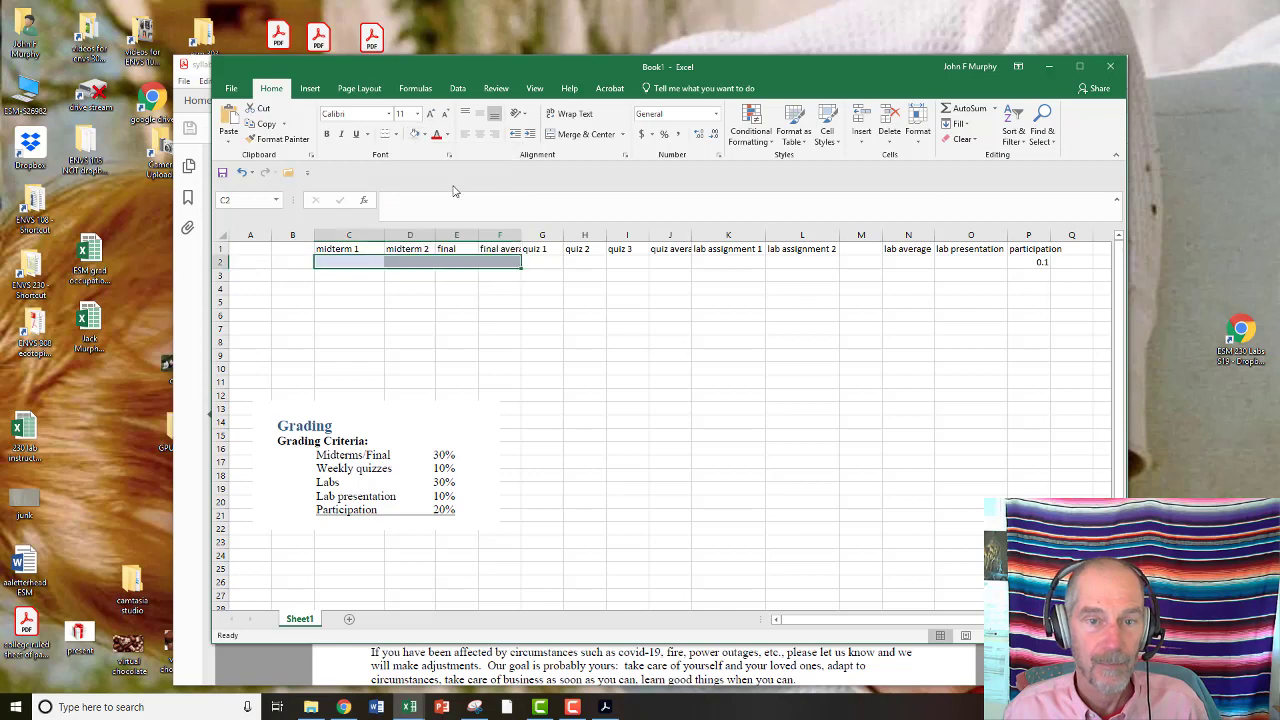
Fill the final average cell F2 with a darker blue and widen column F to fit its full header.
click(502, 262)
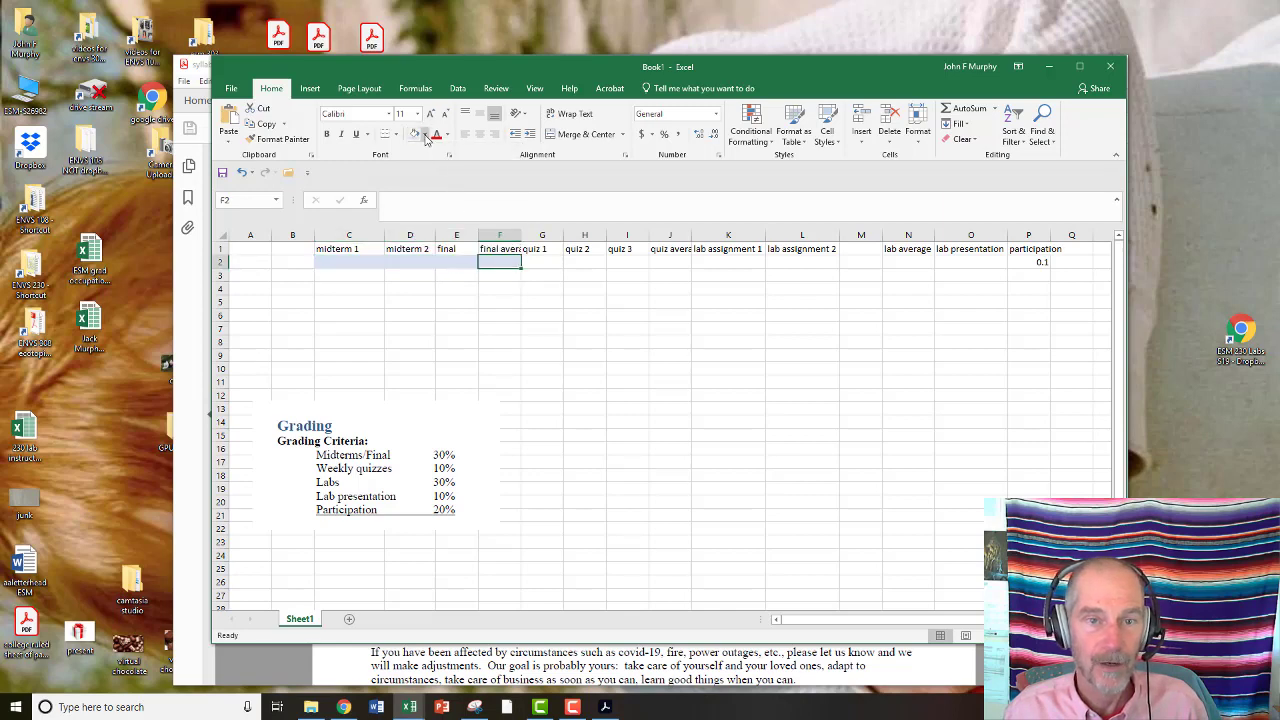
click(424, 134)
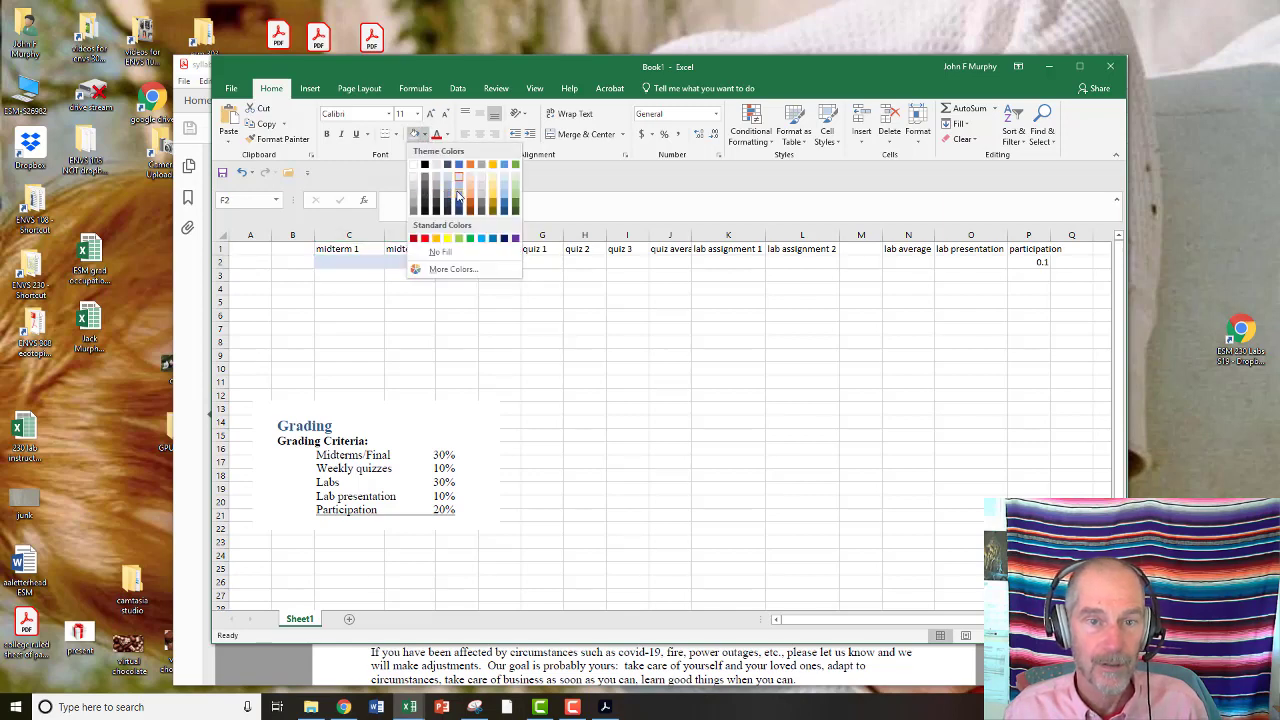
click(459, 197)
click(530, 326)
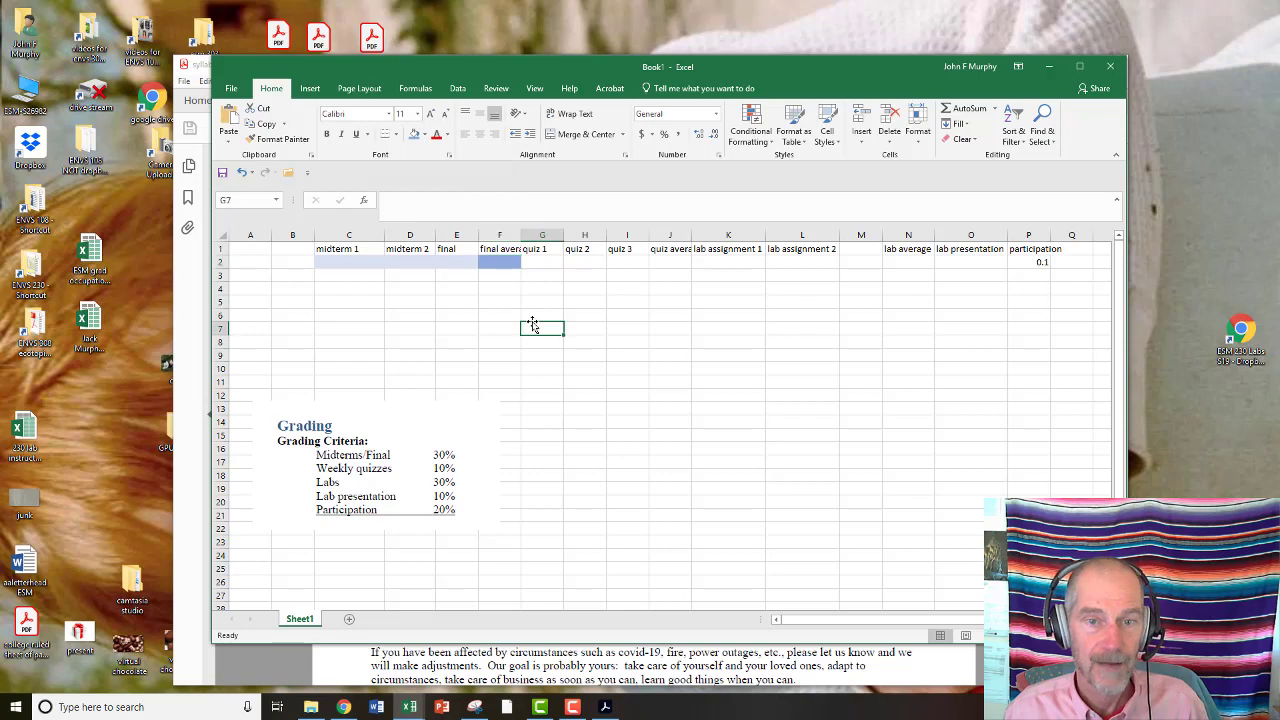
click(497, 259)
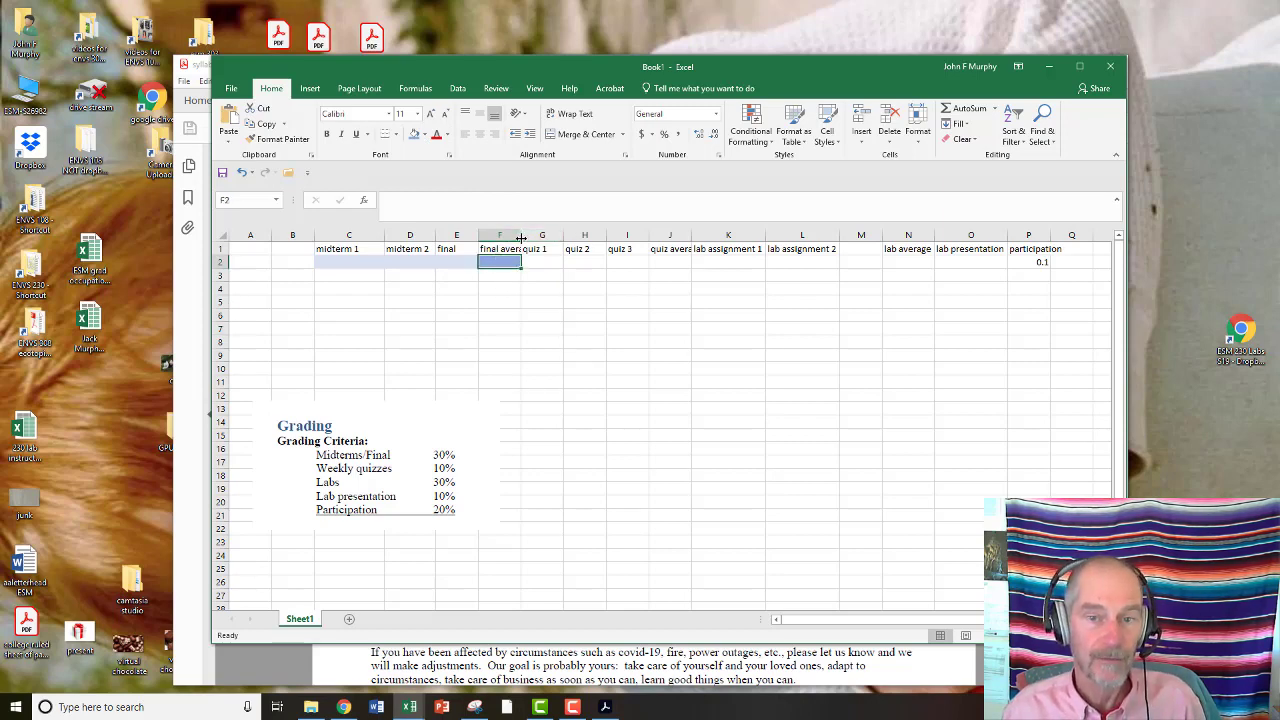
drag(521, 236, 535, 239)
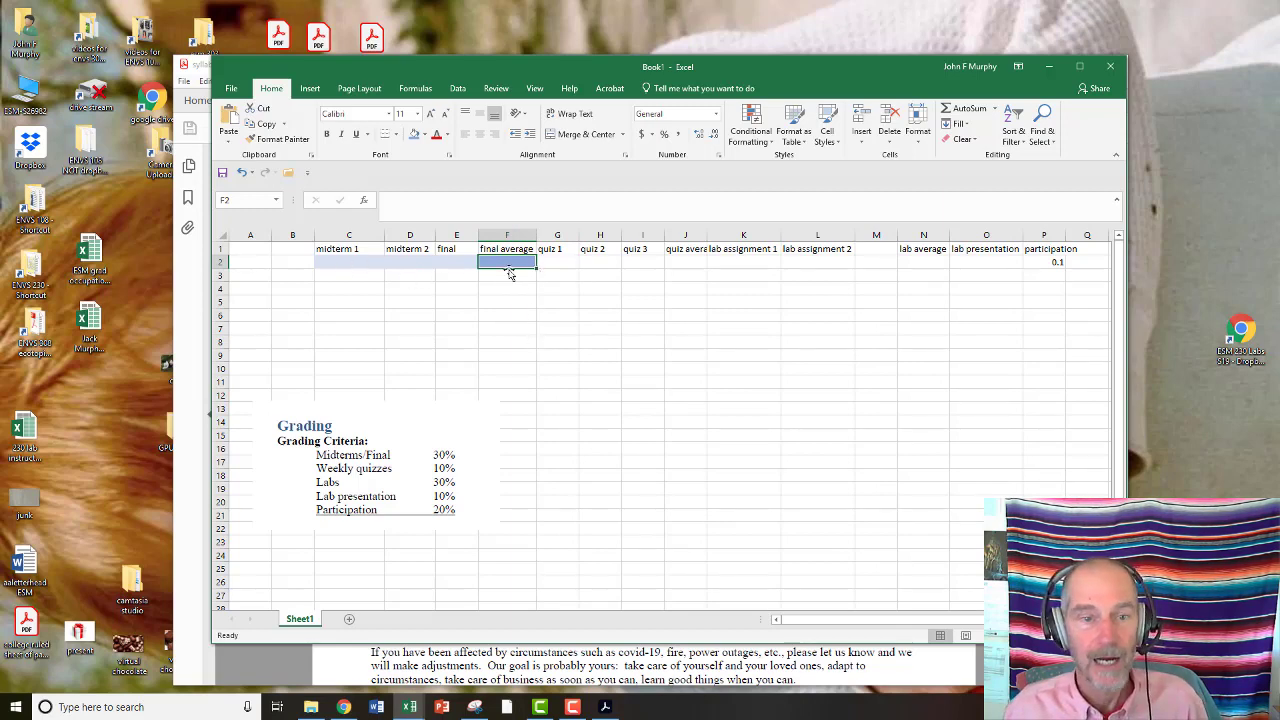
Enter .75 as the midterm 1 score in C2.
click(340, 260)
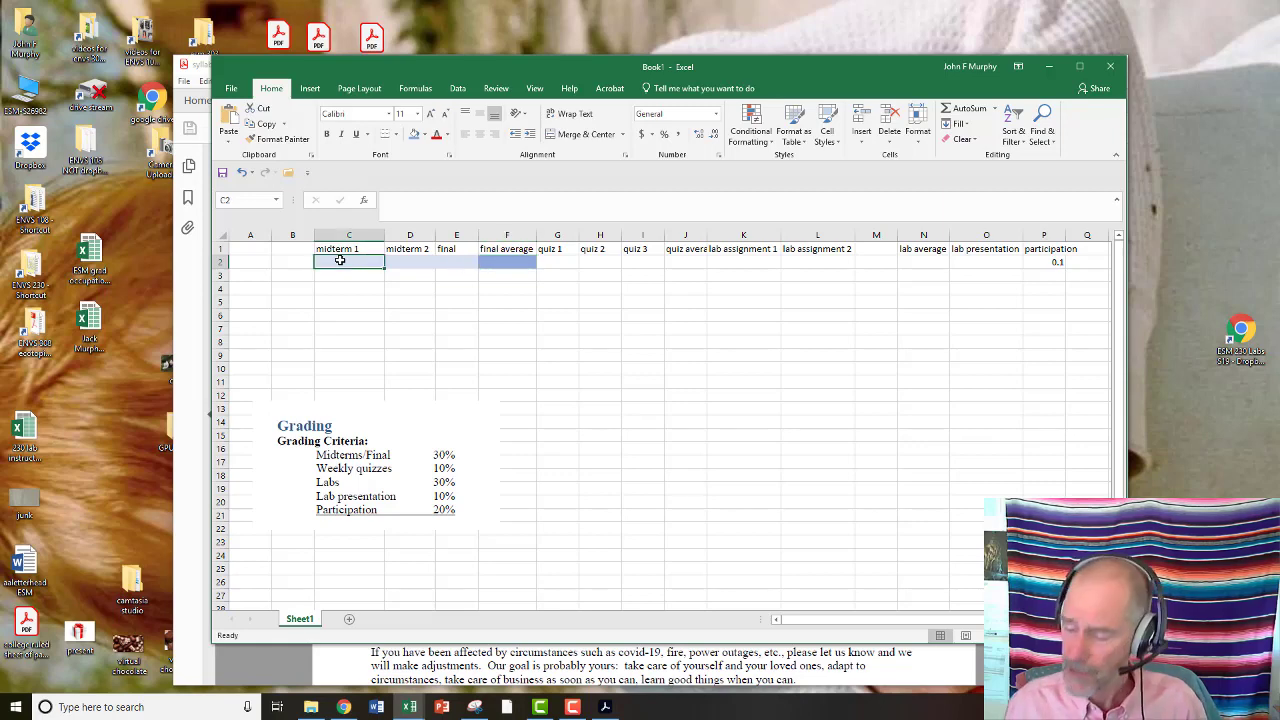
text(.75)
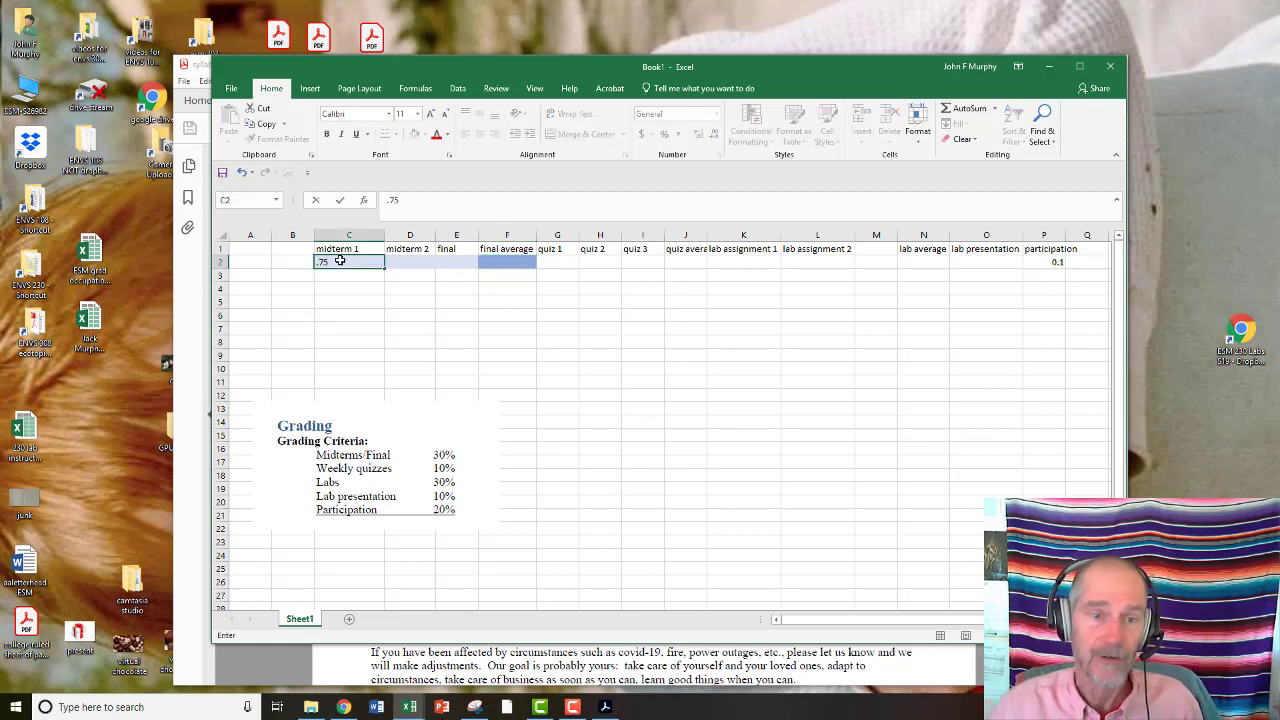
click(445, 291)
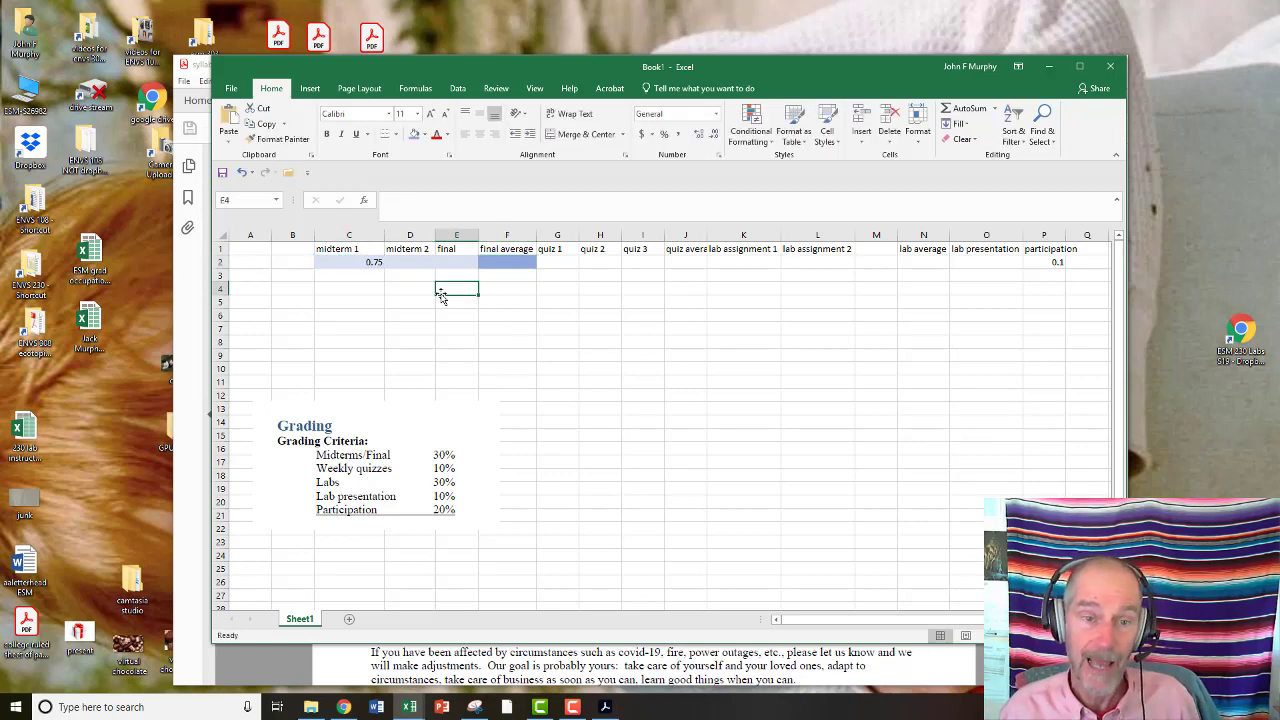
Enter the formula =average(C2:E2) in the final average cell F2.
click(494, 262)
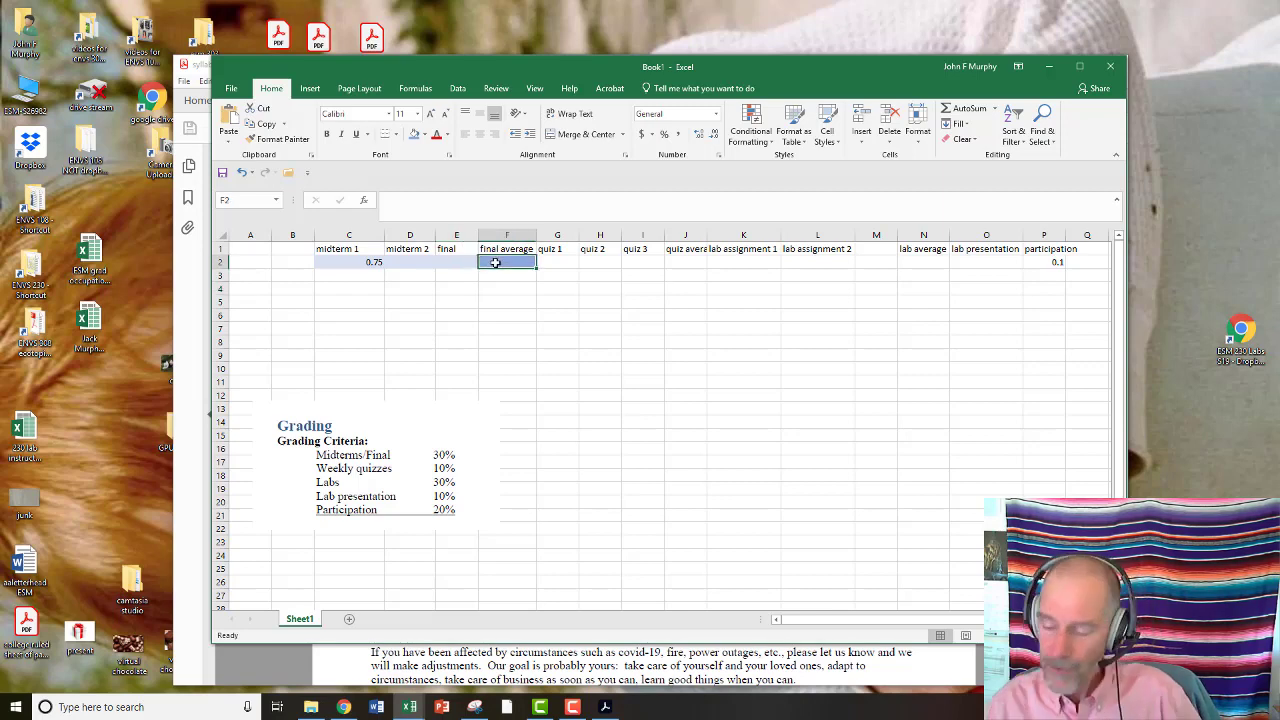
text(=av)
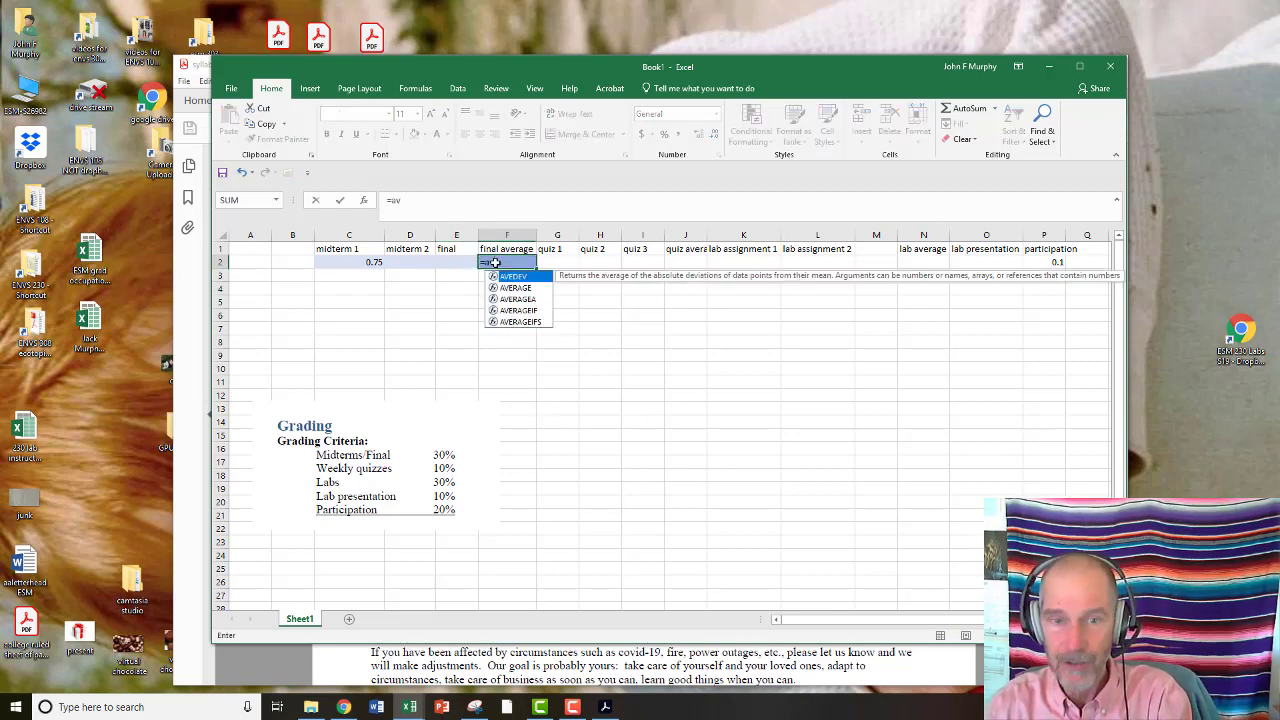
text(erage()
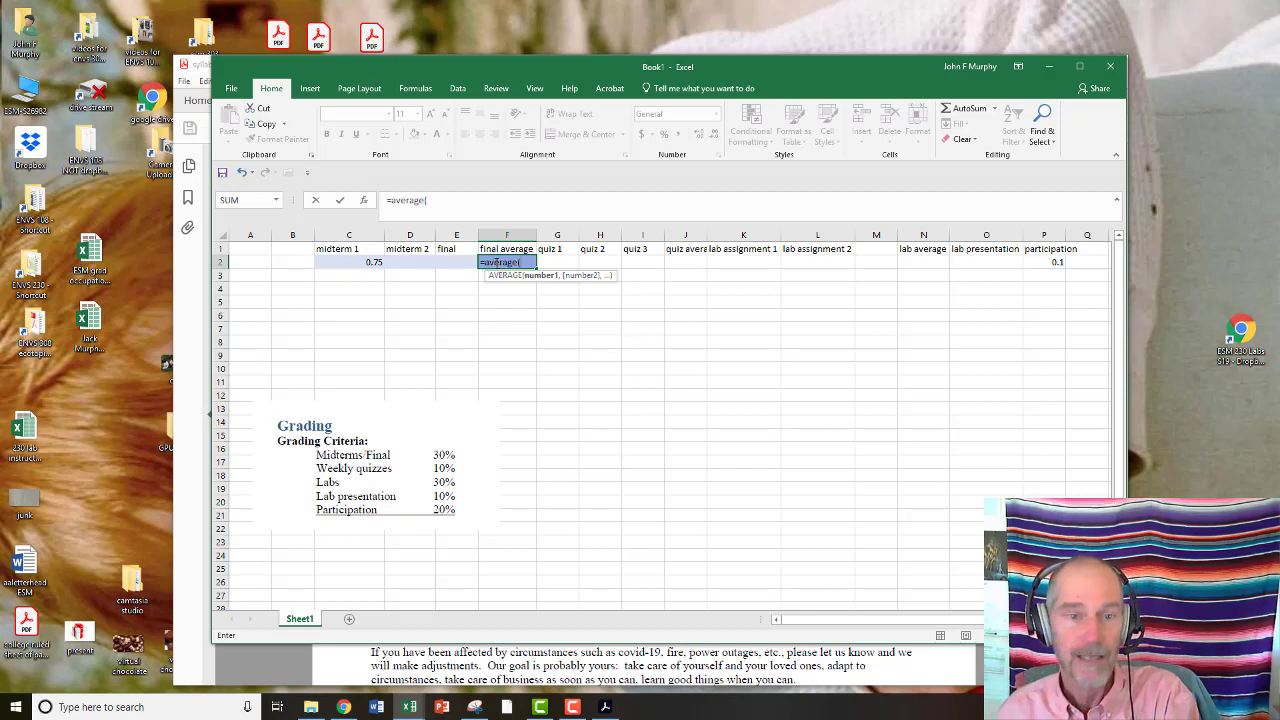
drag(336, 262, 455, 270)
text())
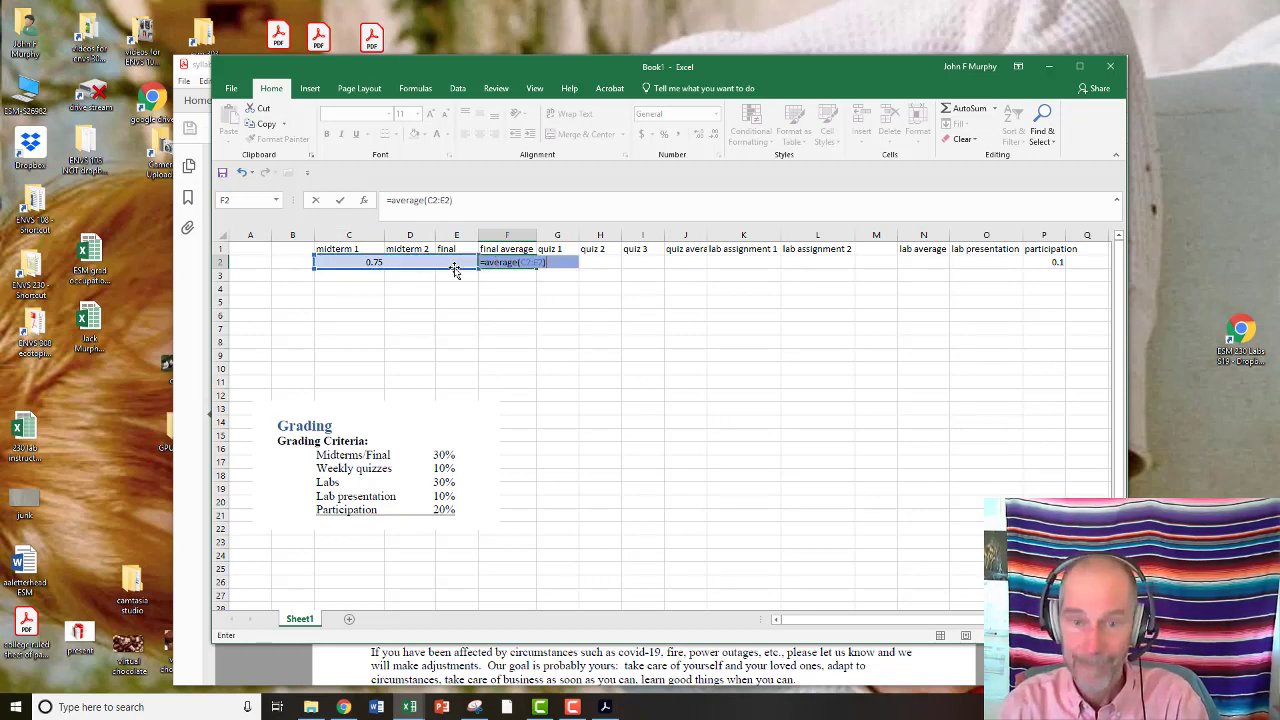
key(Return)
Test the final average by entering a midterm 2 score of 95 in D2, correcting it to .95, and clearing the cell.
click(411, 259)
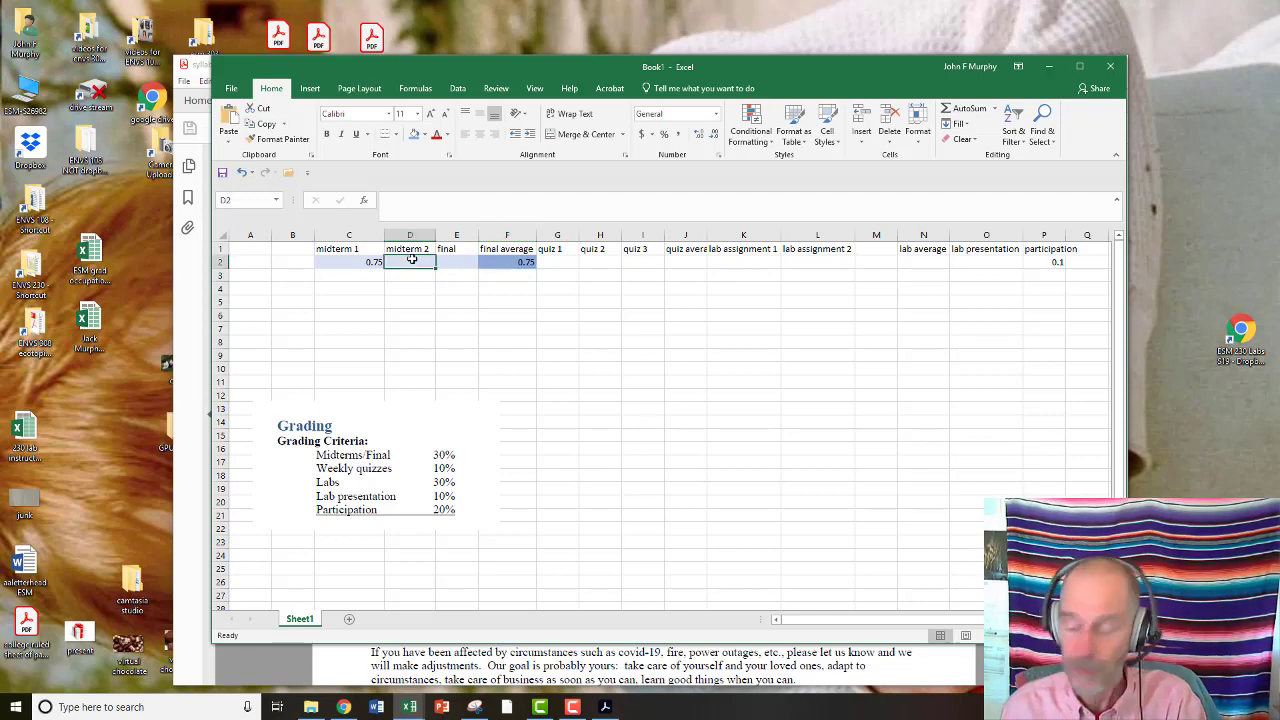
text(95)
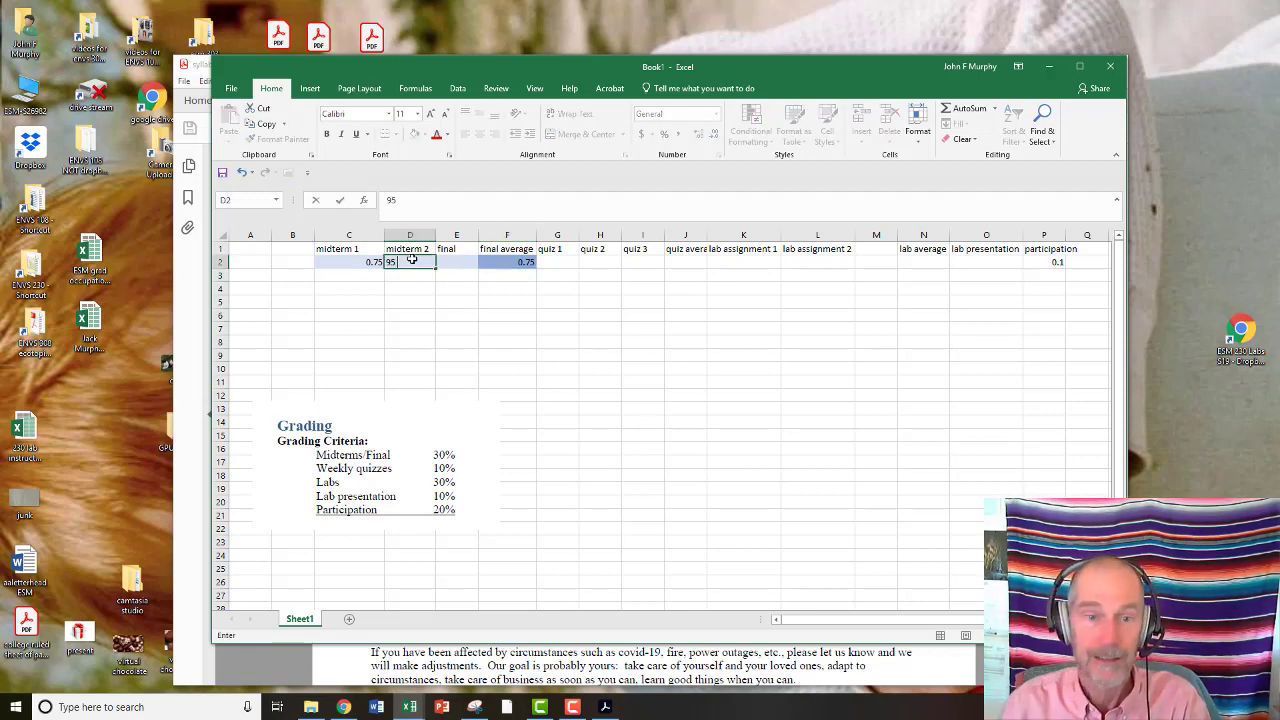
key(Return)
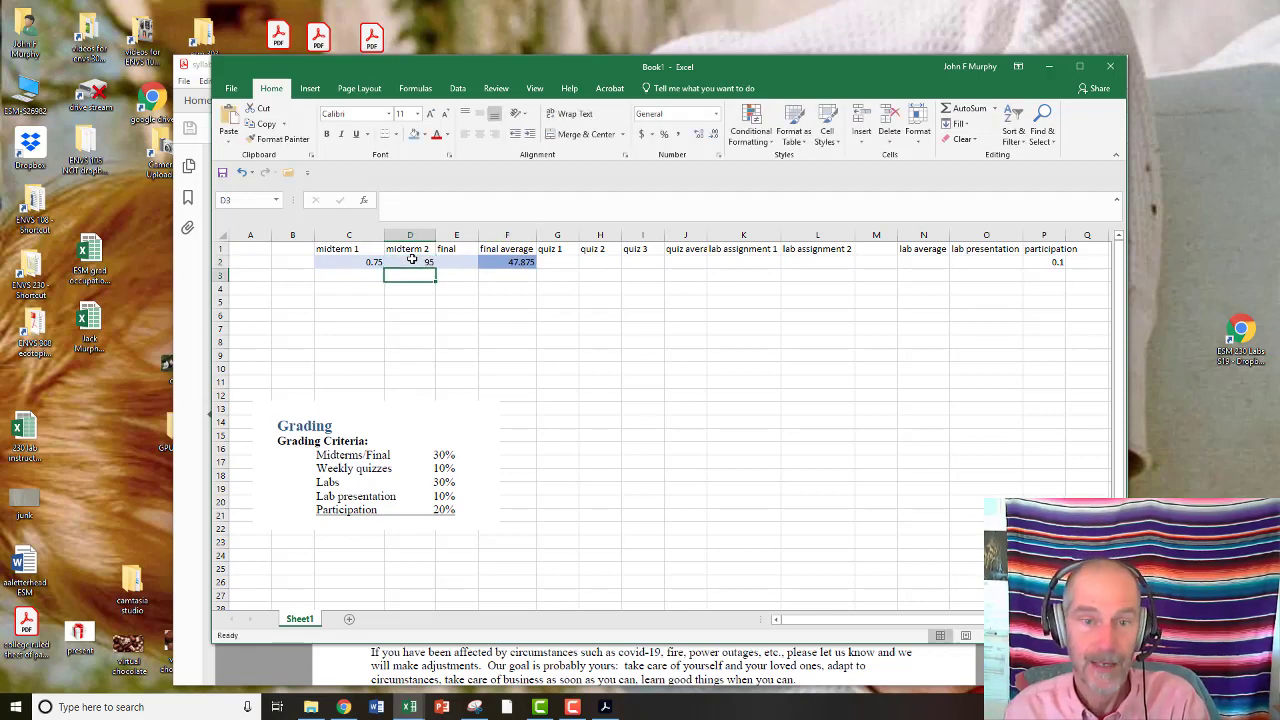
click(420, 261)
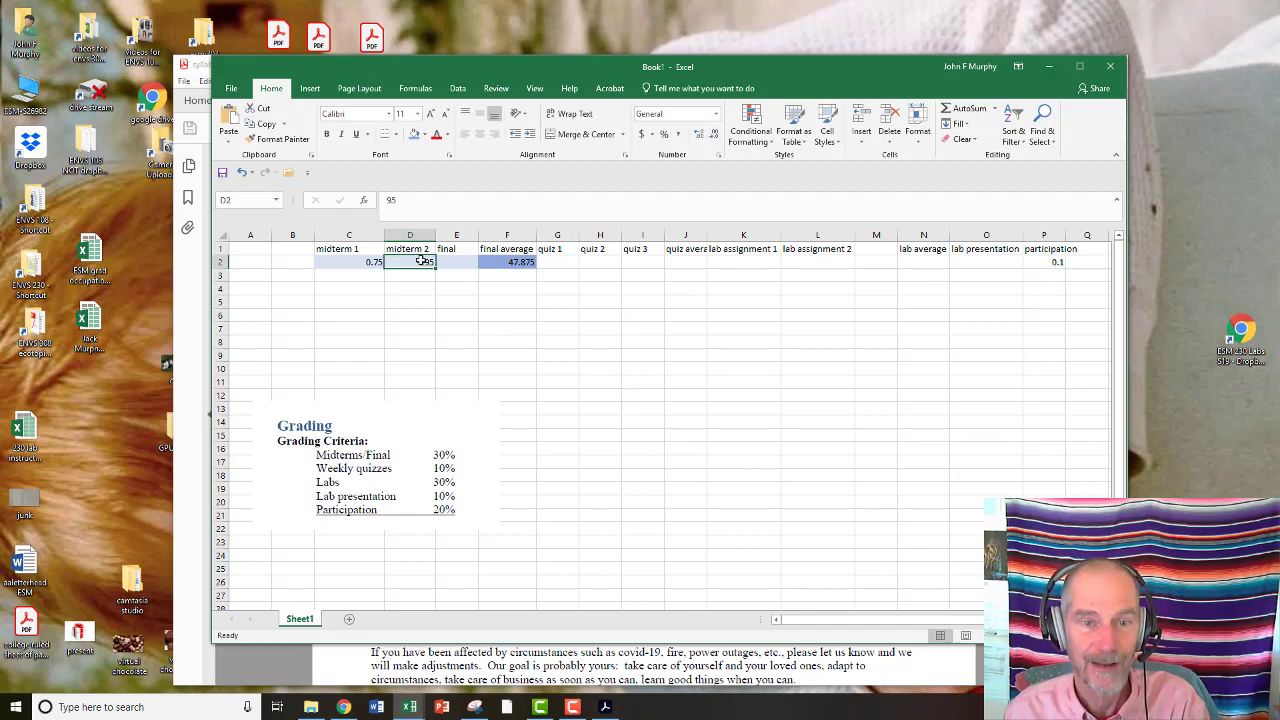
double_click(420, 261)
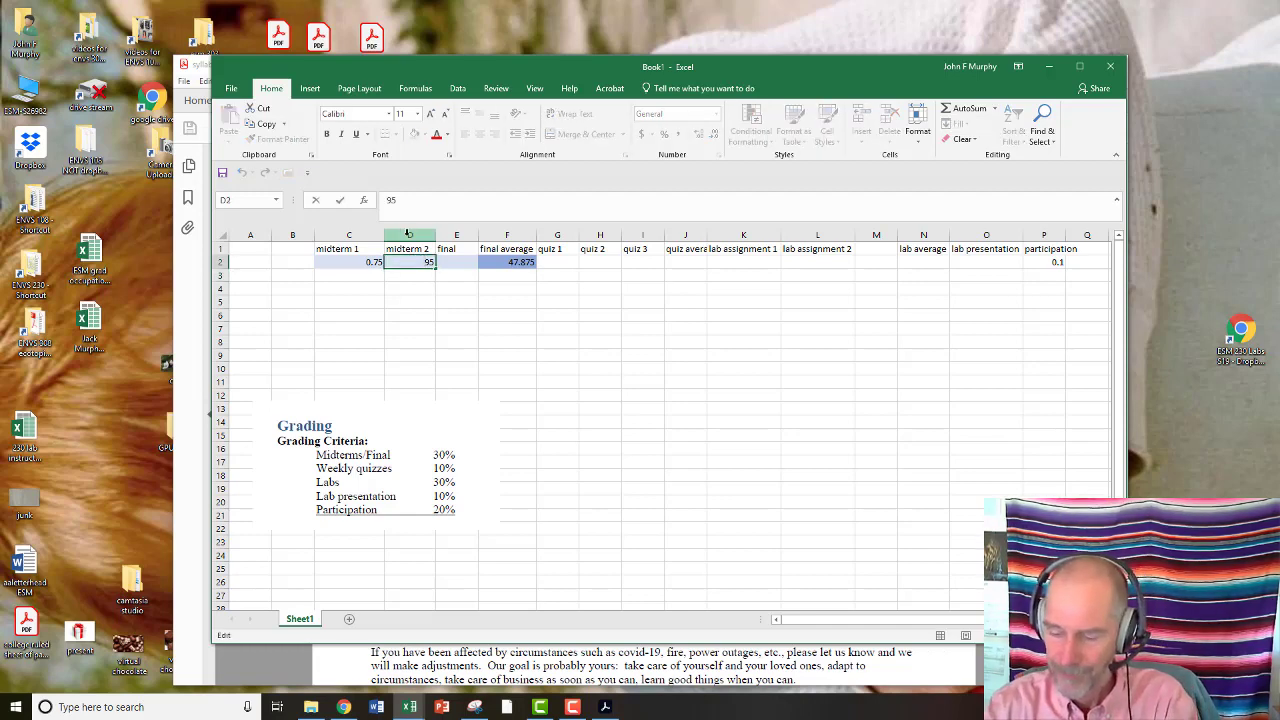
text(.05)
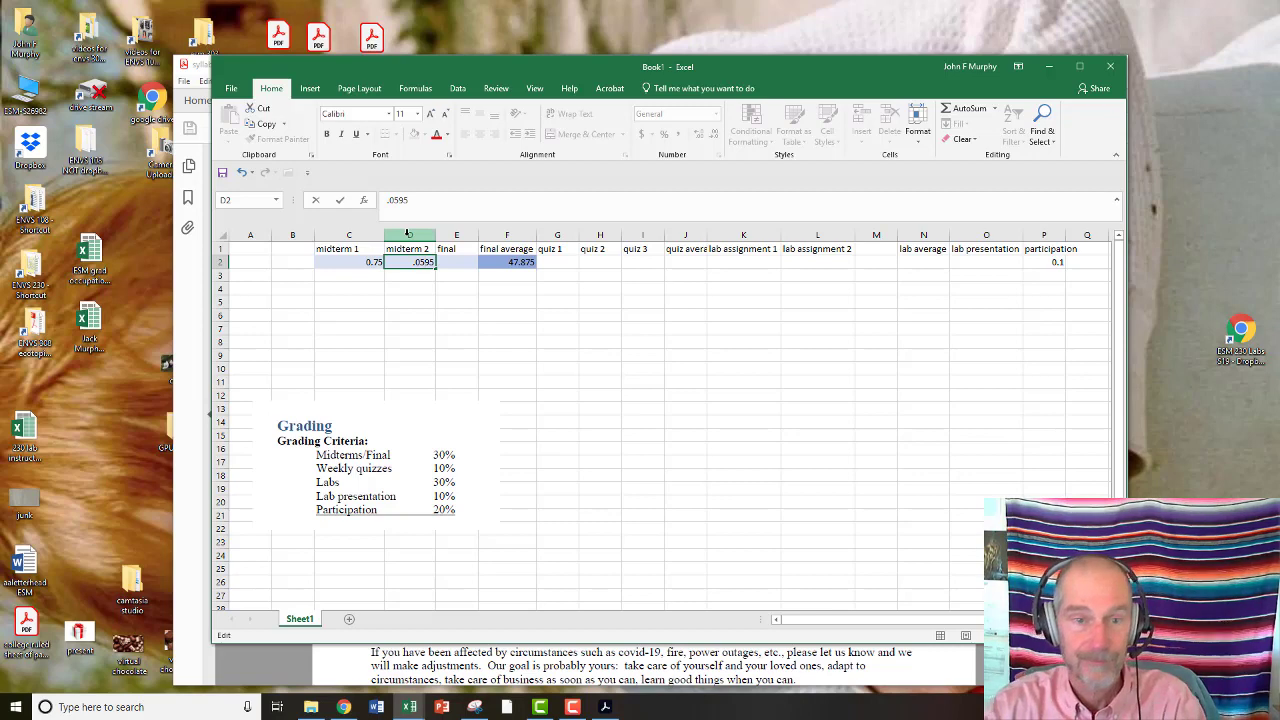
key(BackSpace)
key(BackSpace)
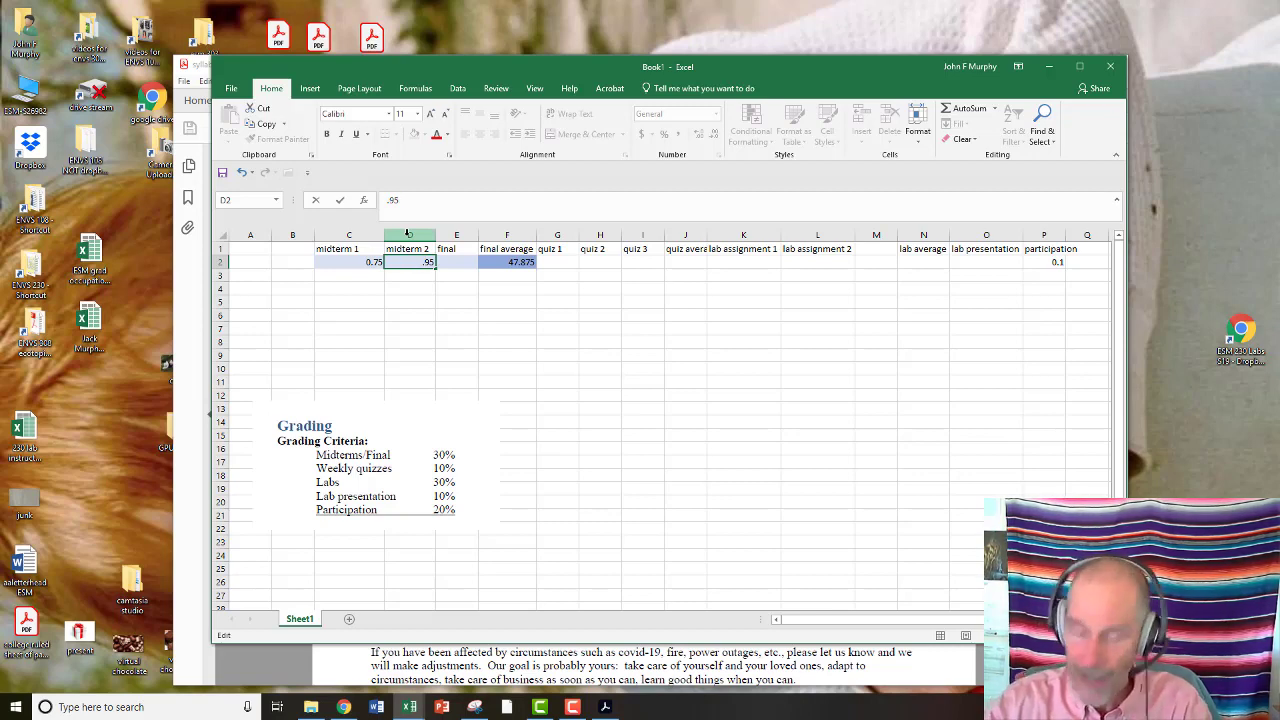
key(Return)
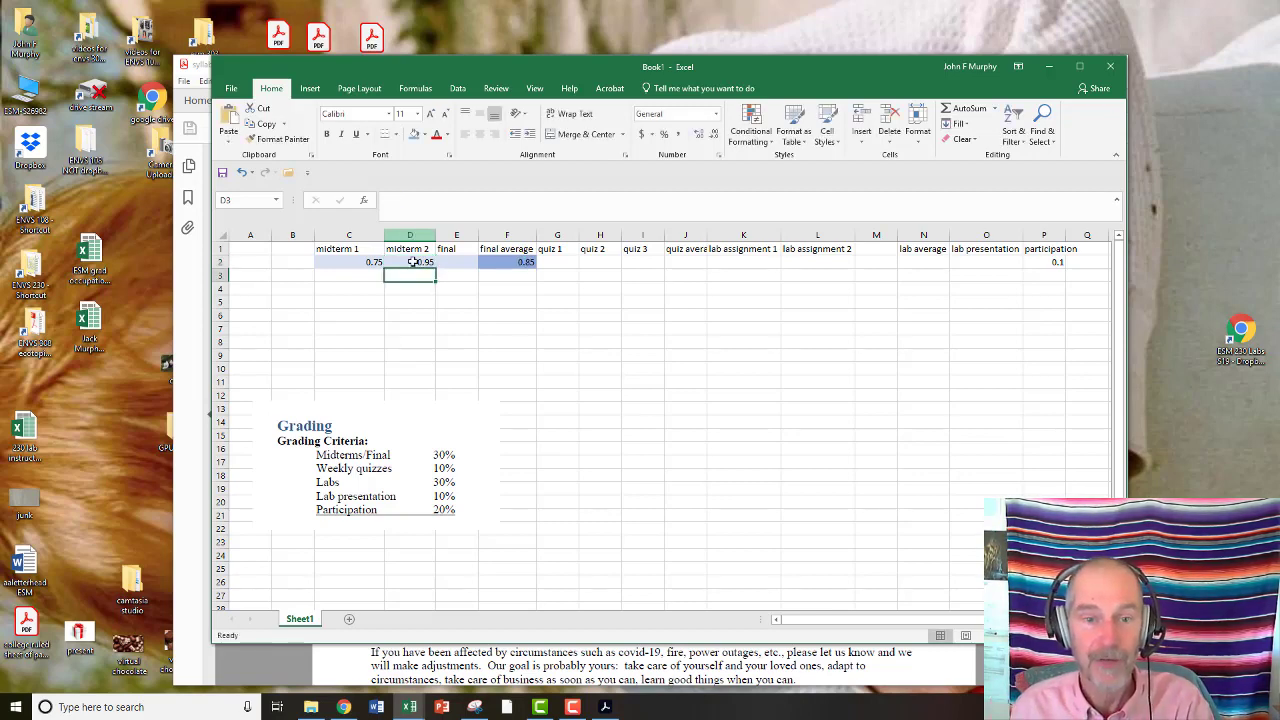
click(412, 263)
key(Delete)
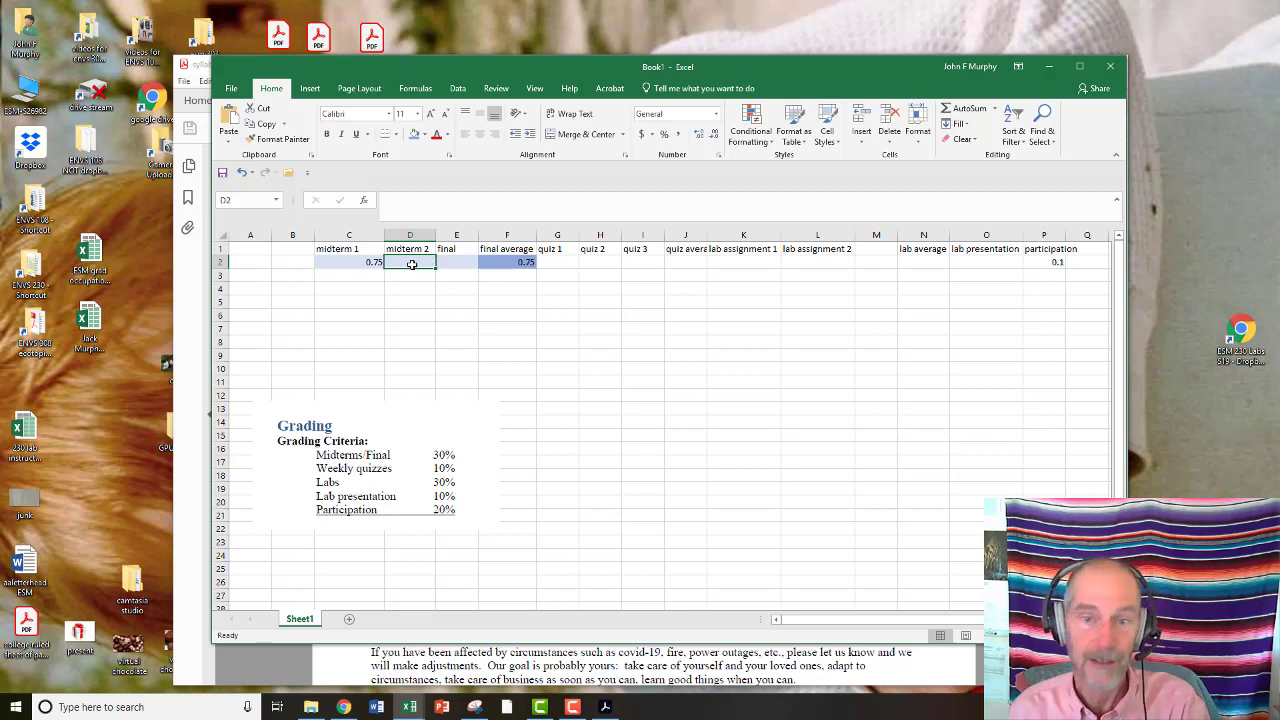
Copy the final average cell F2 into the quiz average cell J2 and check which cells the pasted formula references.
click(570, 262)
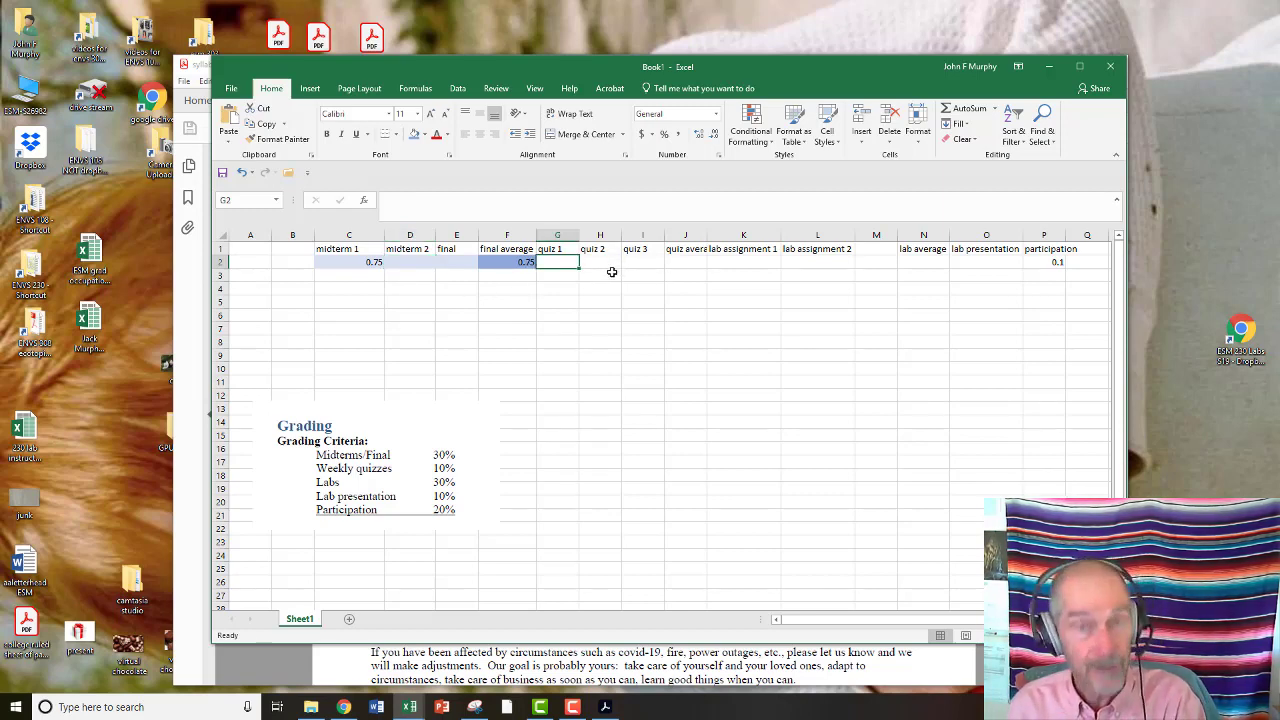
click(683, 260)
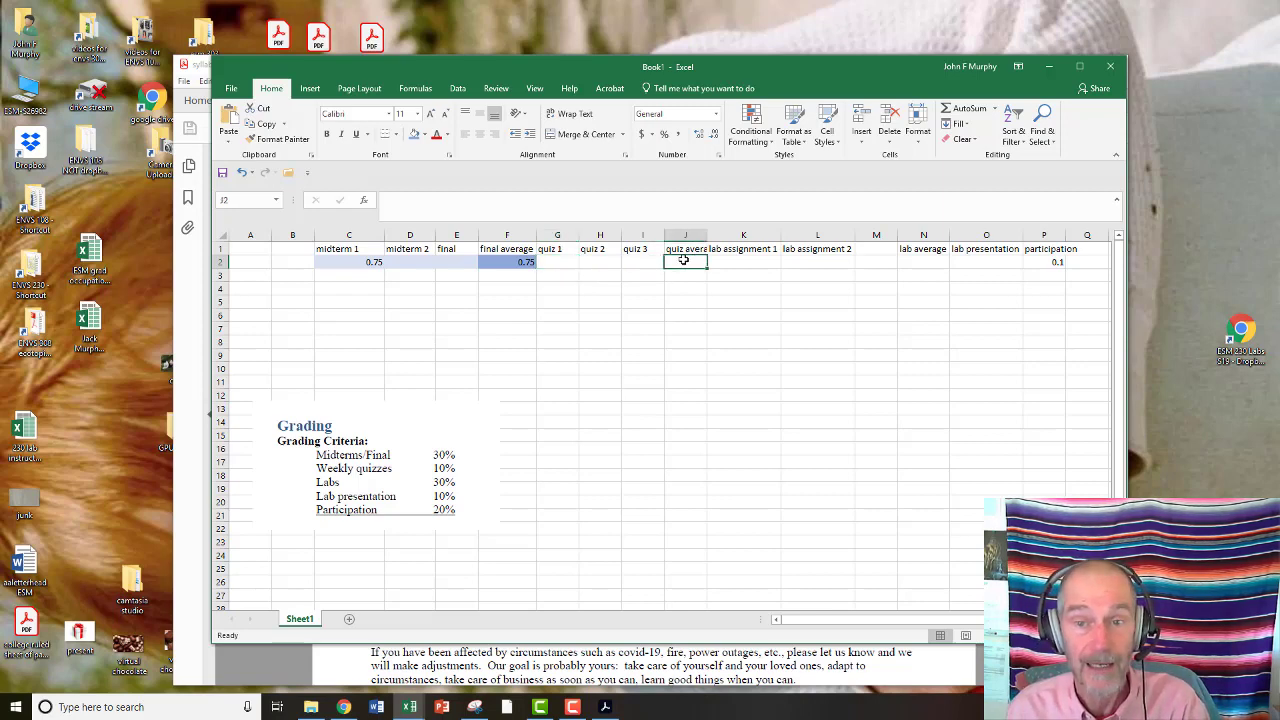
click(524, 258)
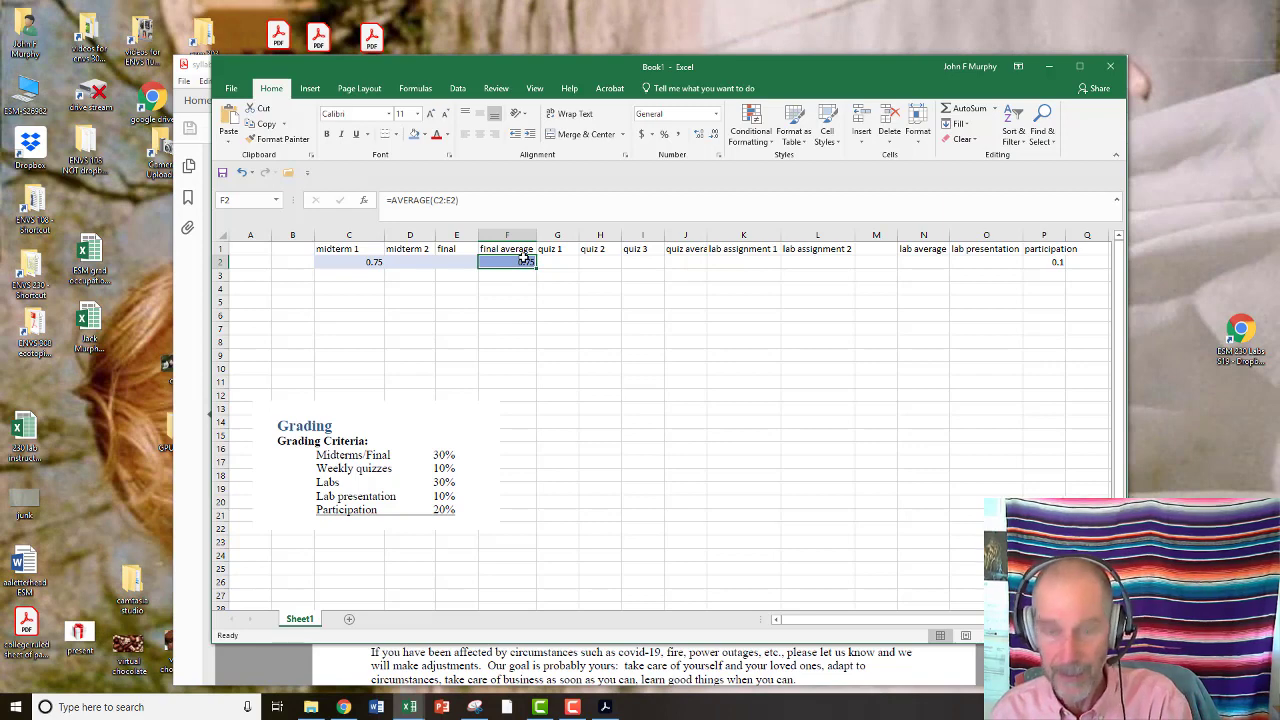
key(ctrl+c)
click(690, 261)
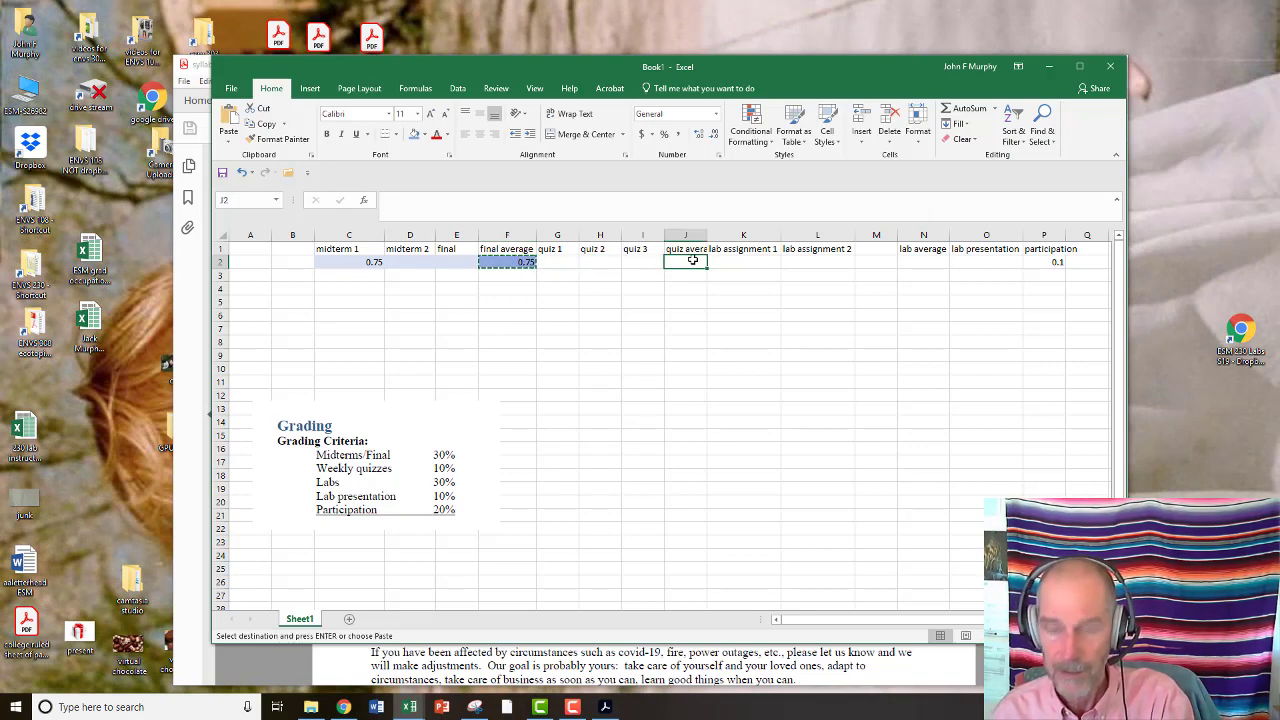
key(ctrl+v)
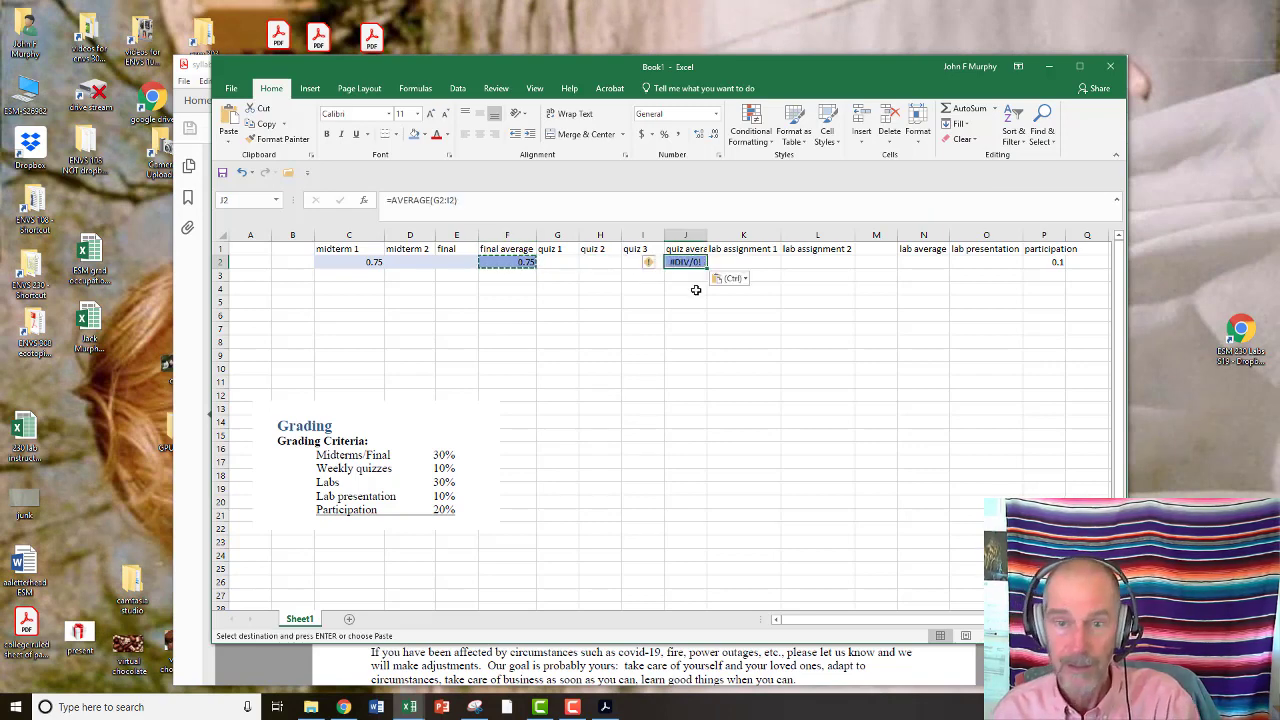
click(605, 199)
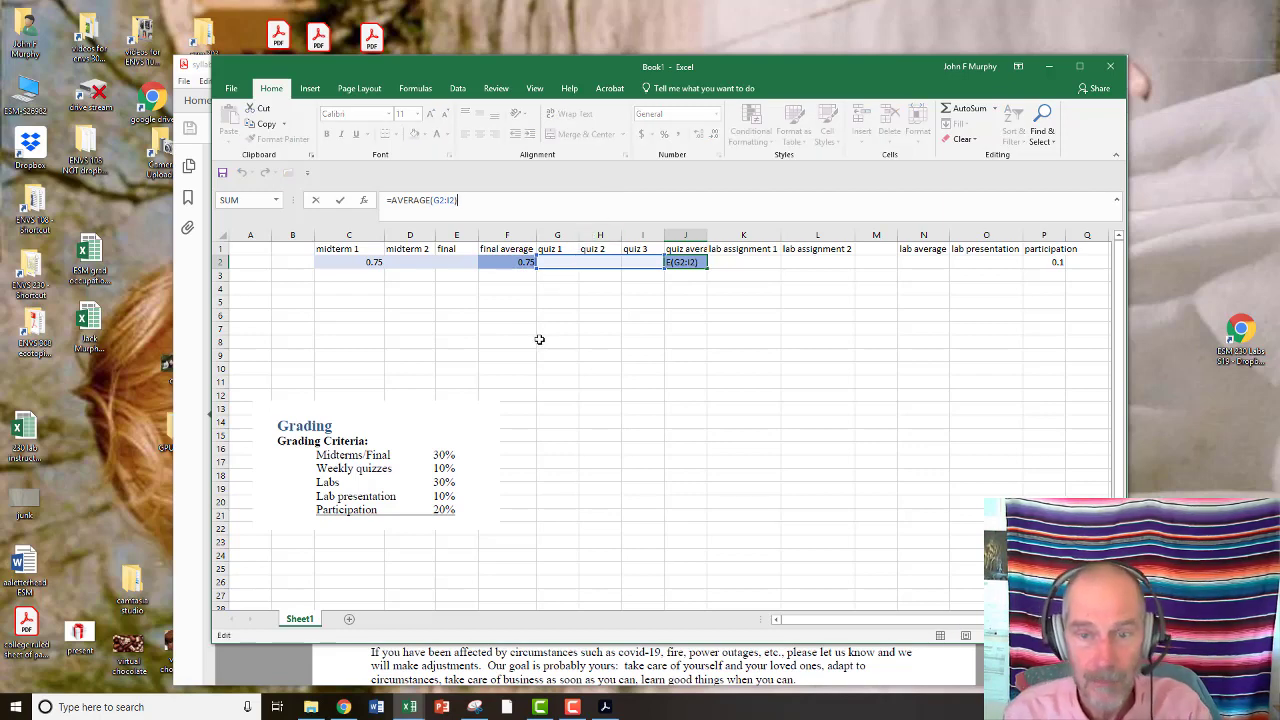
click(555, 262)
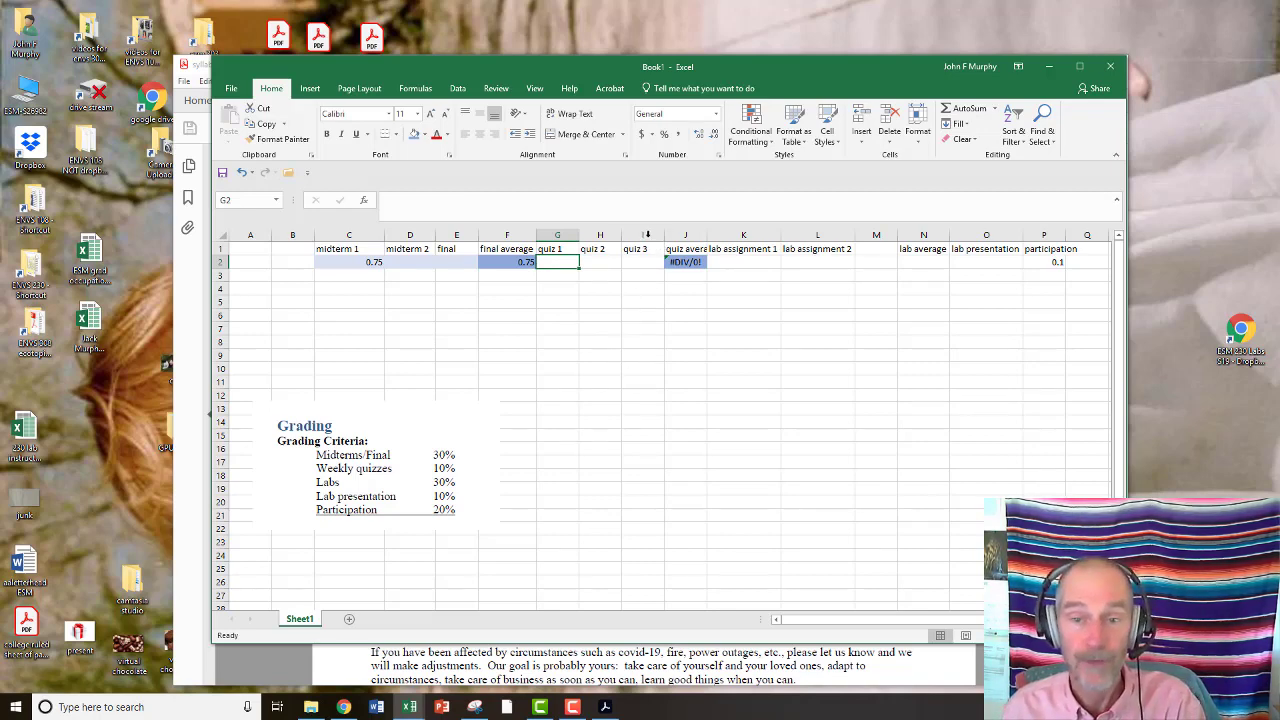
Insert two blank columns before the quiz 3 column and check the range used by the quiz average formula.
click(647, 234)
click(860, 125)
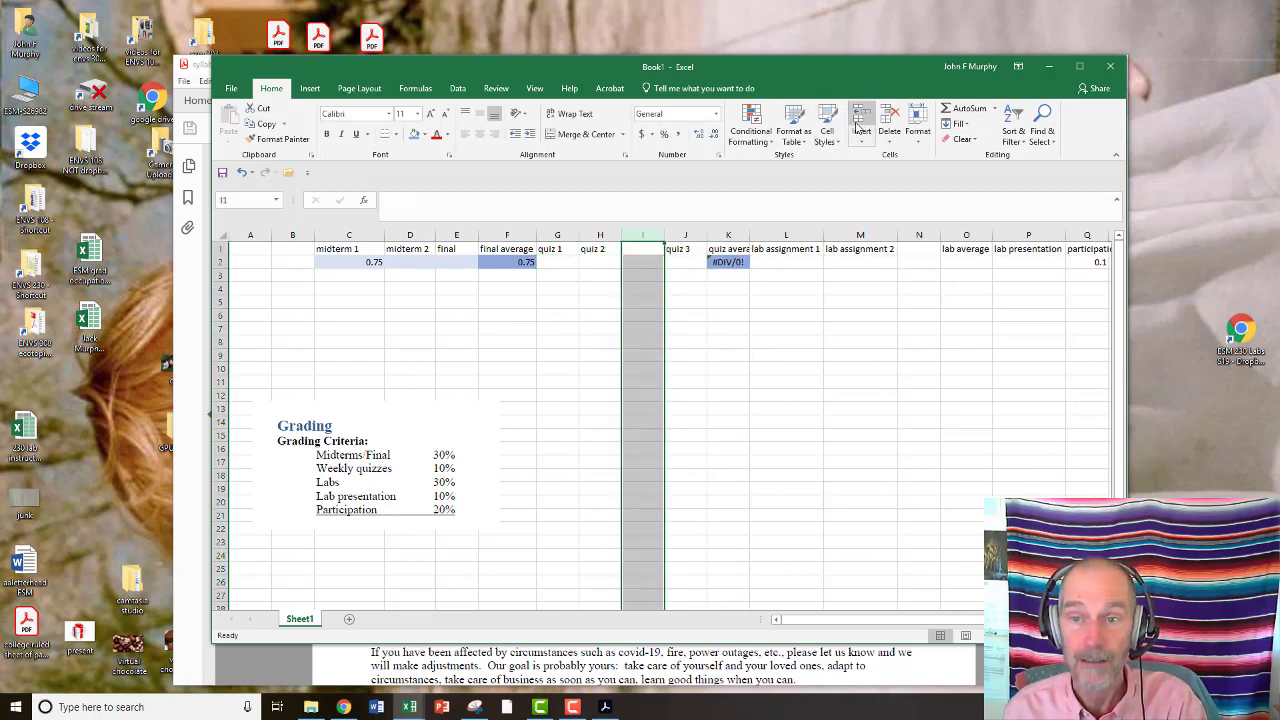
click(860, 125)
click(762, 275)
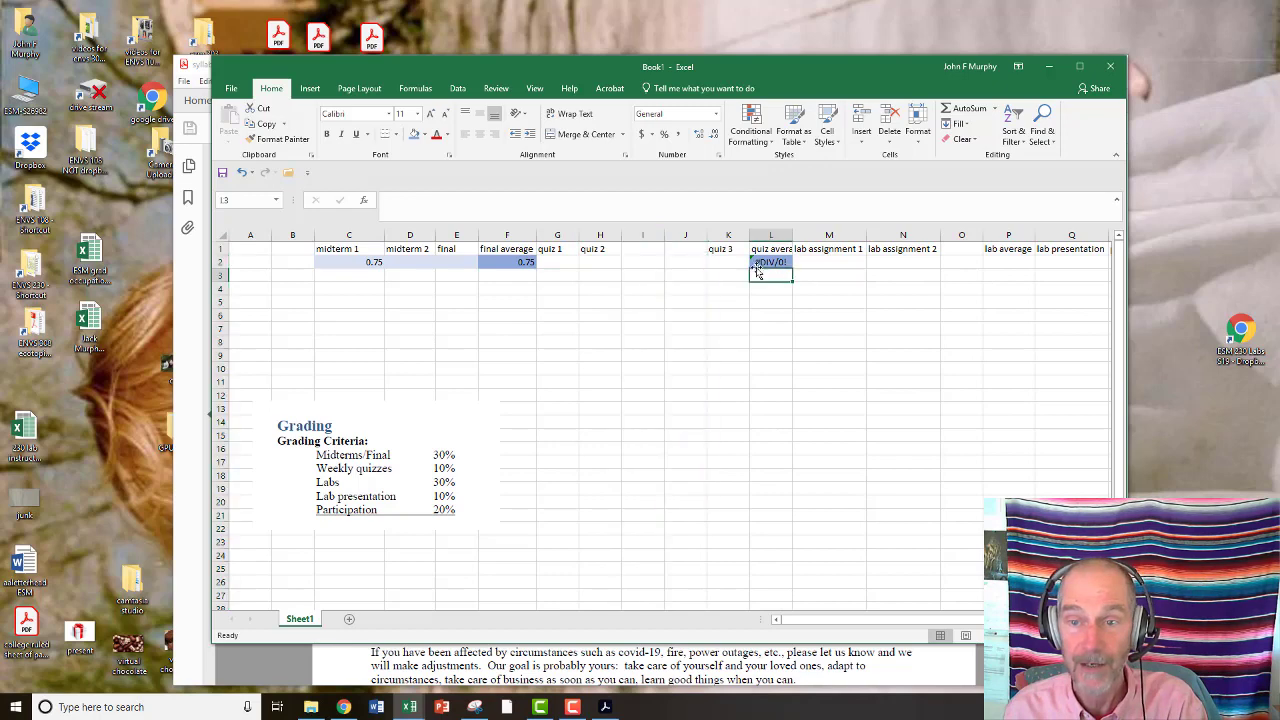
click(760, 262)
click(719, 200)
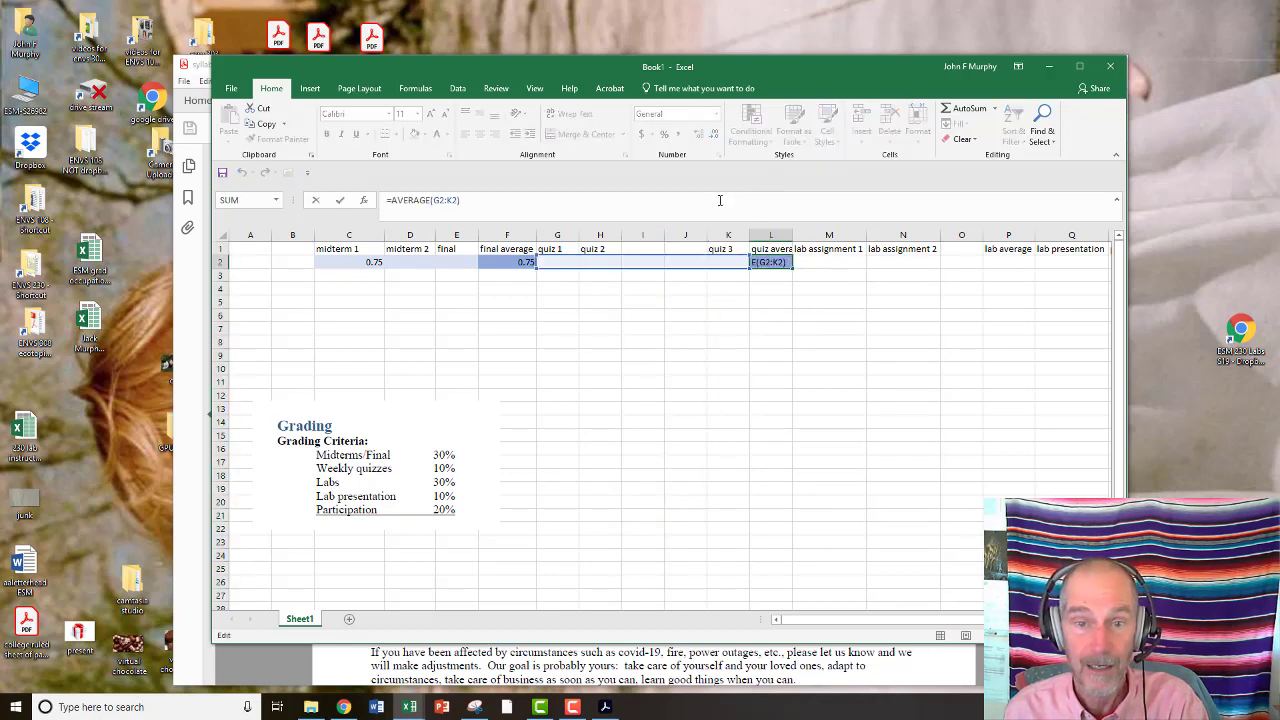
click(765, 341)
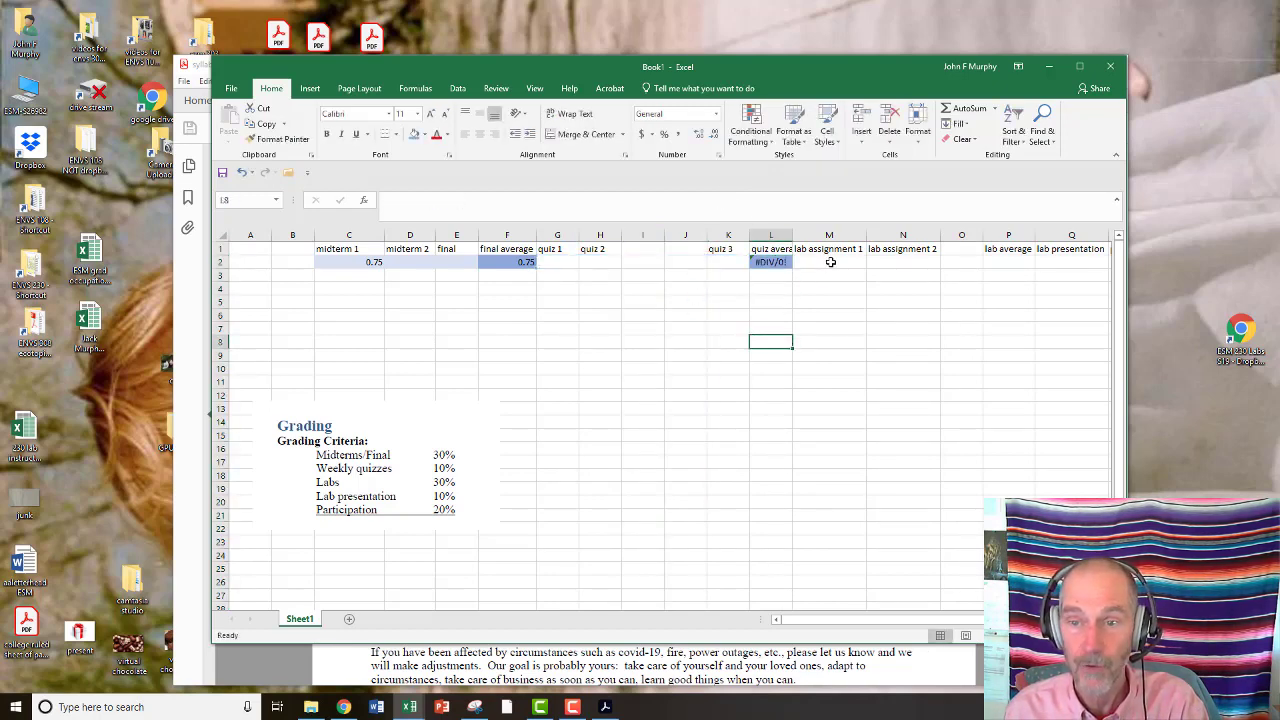
click(830, 262)
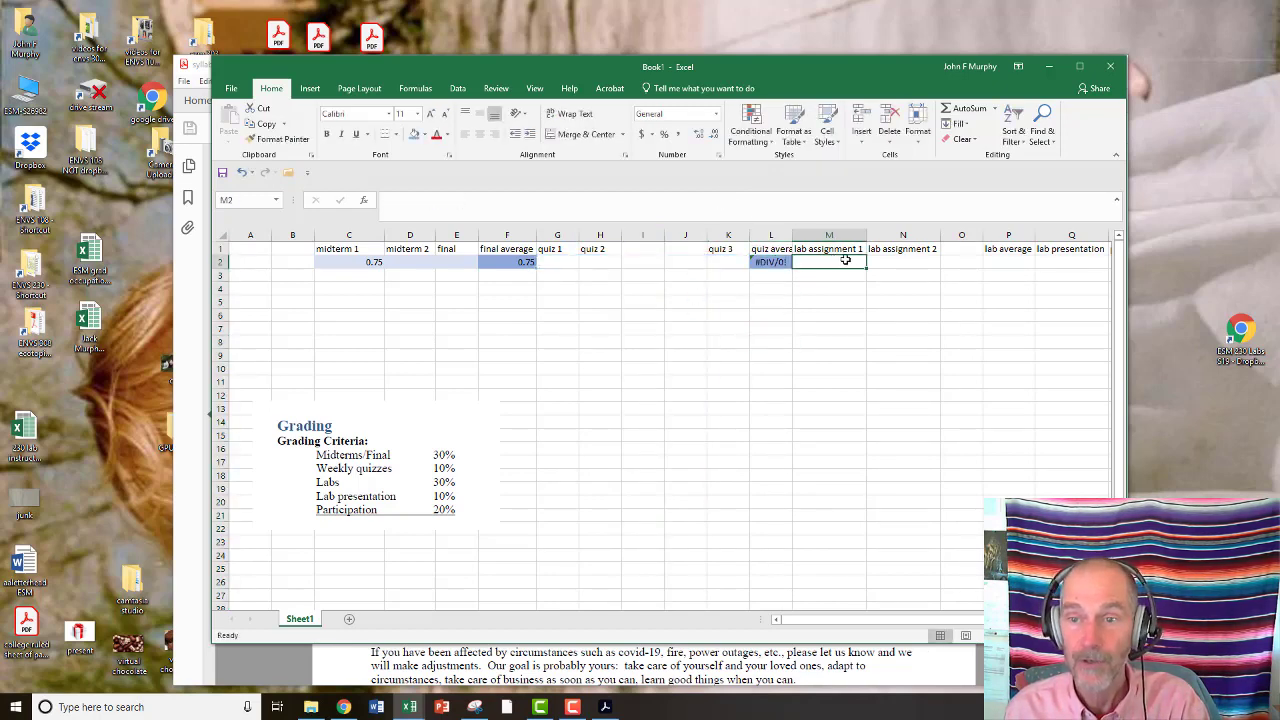
click(1016, 262)
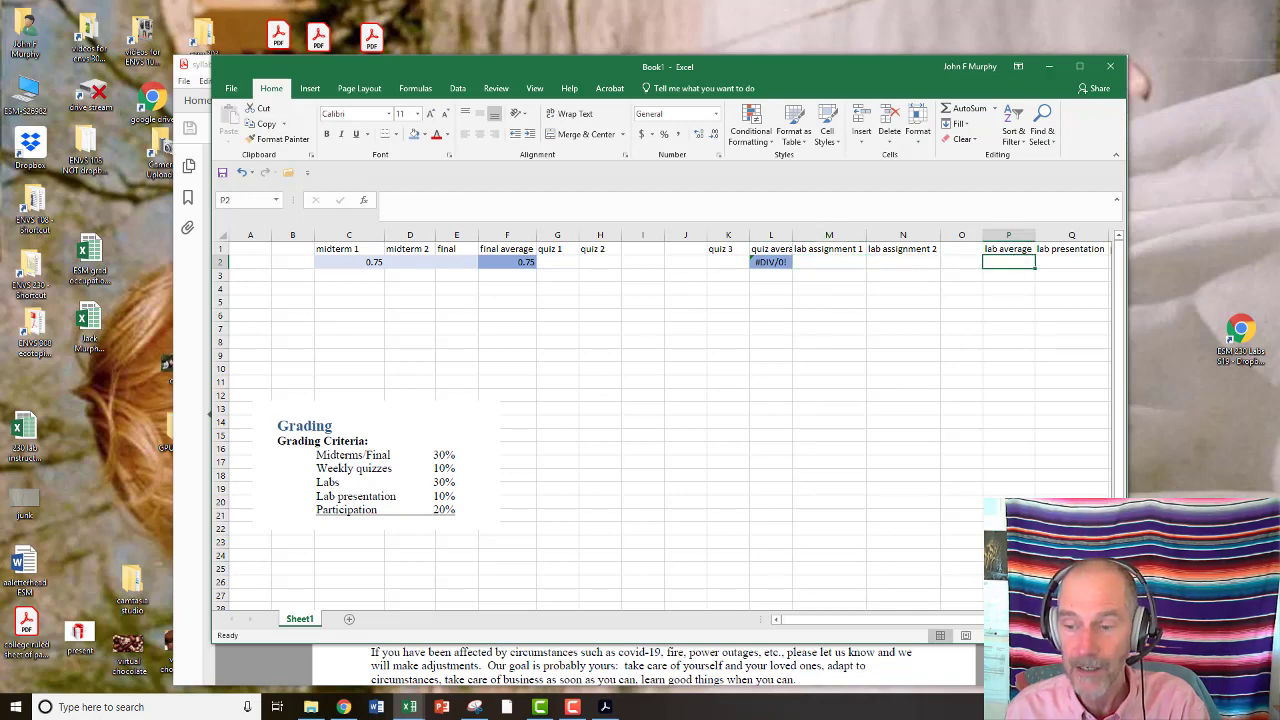
scroll(1054, 386, right, 1)
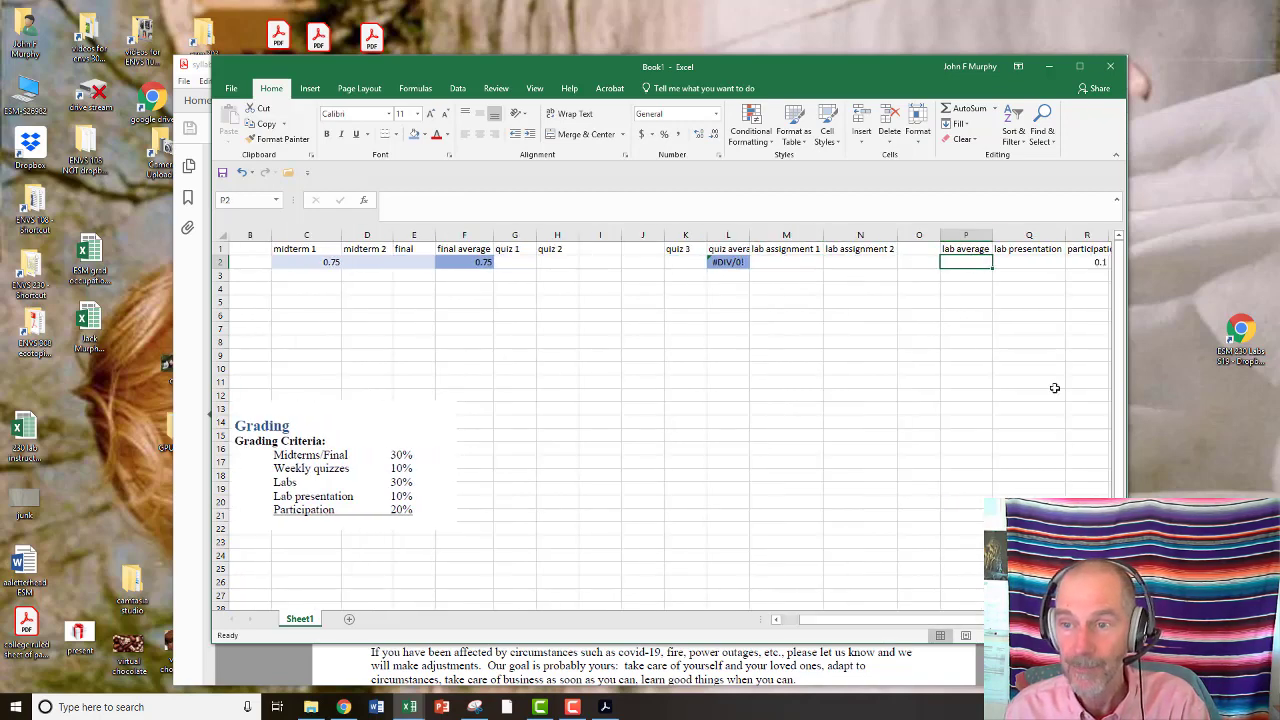
click(1035, 260)
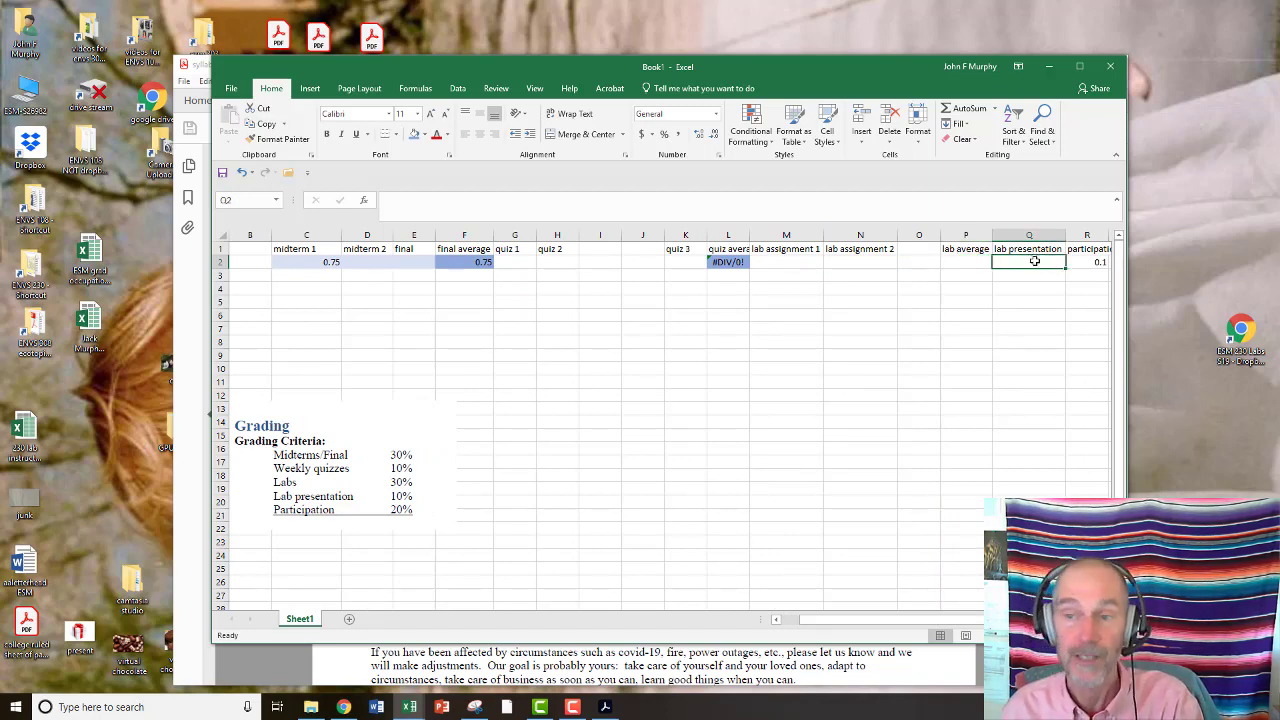
Replace the participation value in R2 with 0..05.
click(1086, 261)
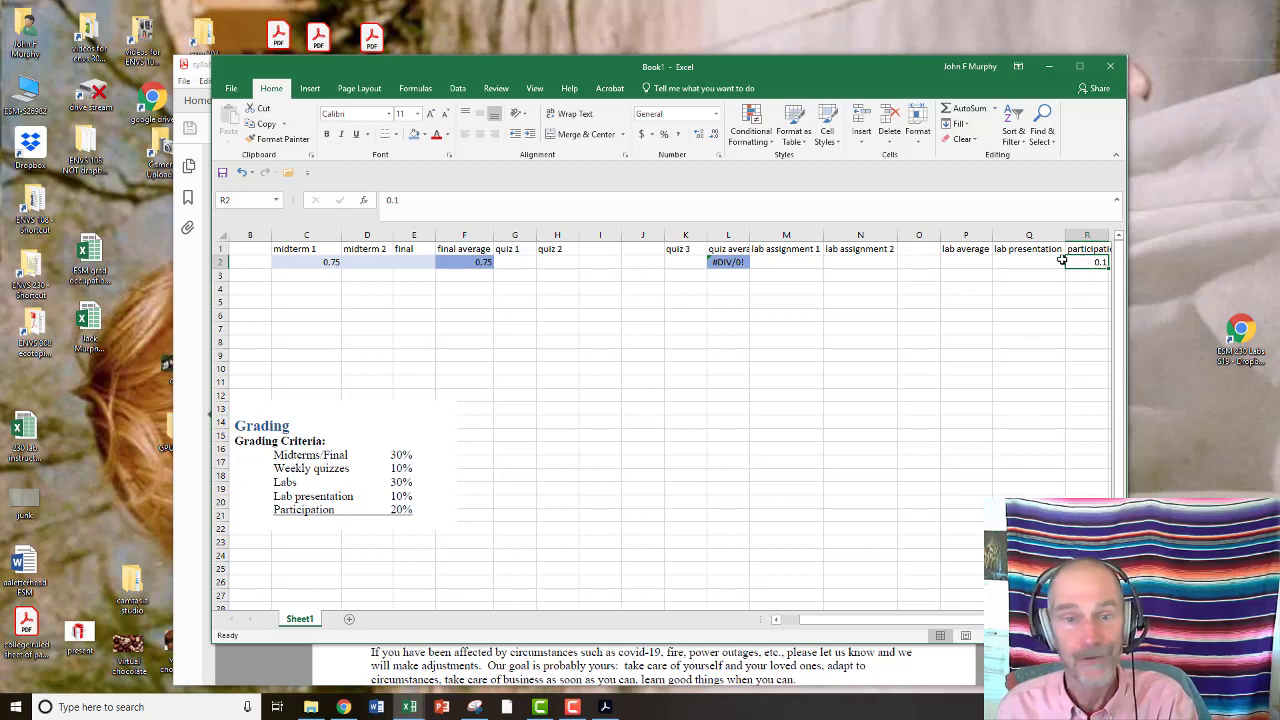
click(402, 199)
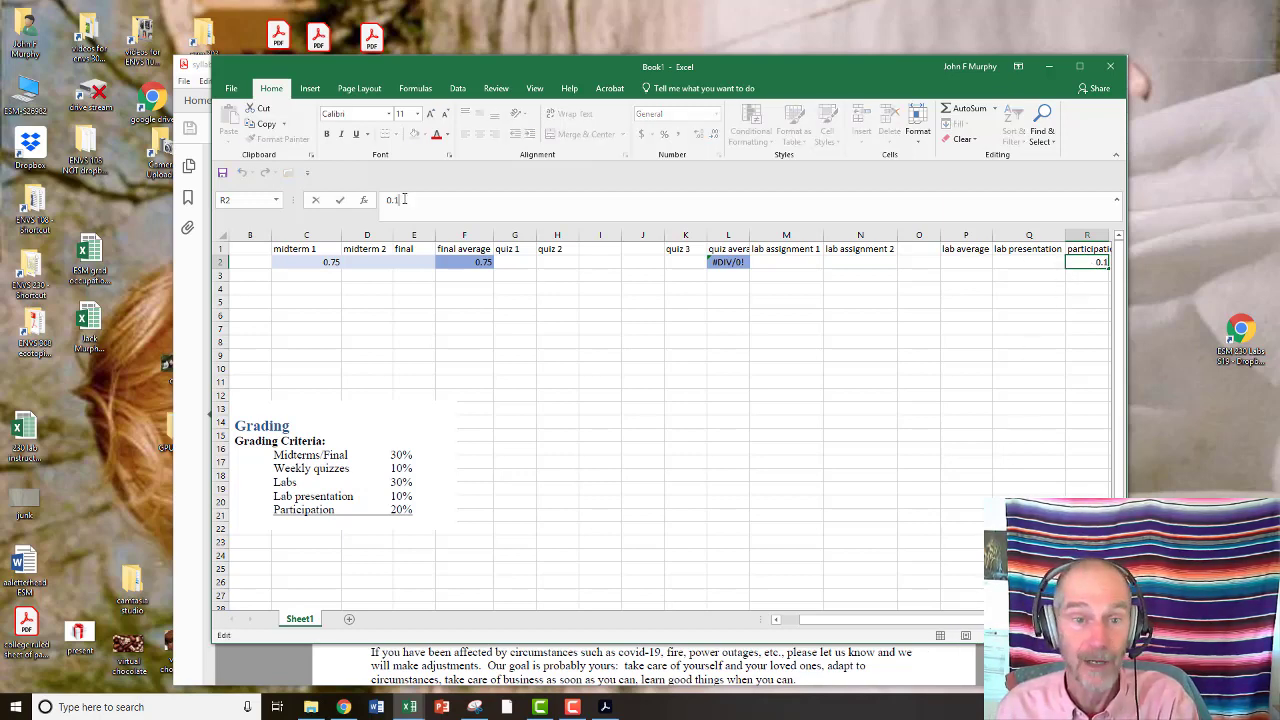
key(BackSpace)
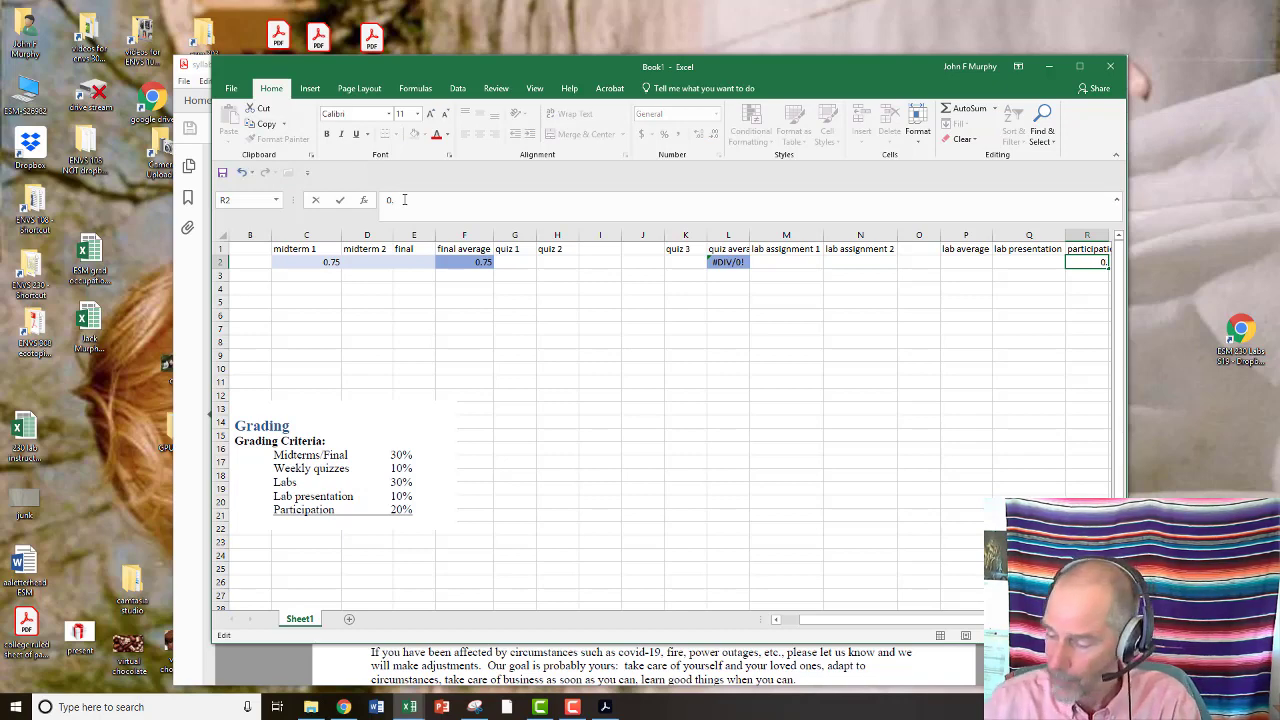
text(.05)
key(Return)
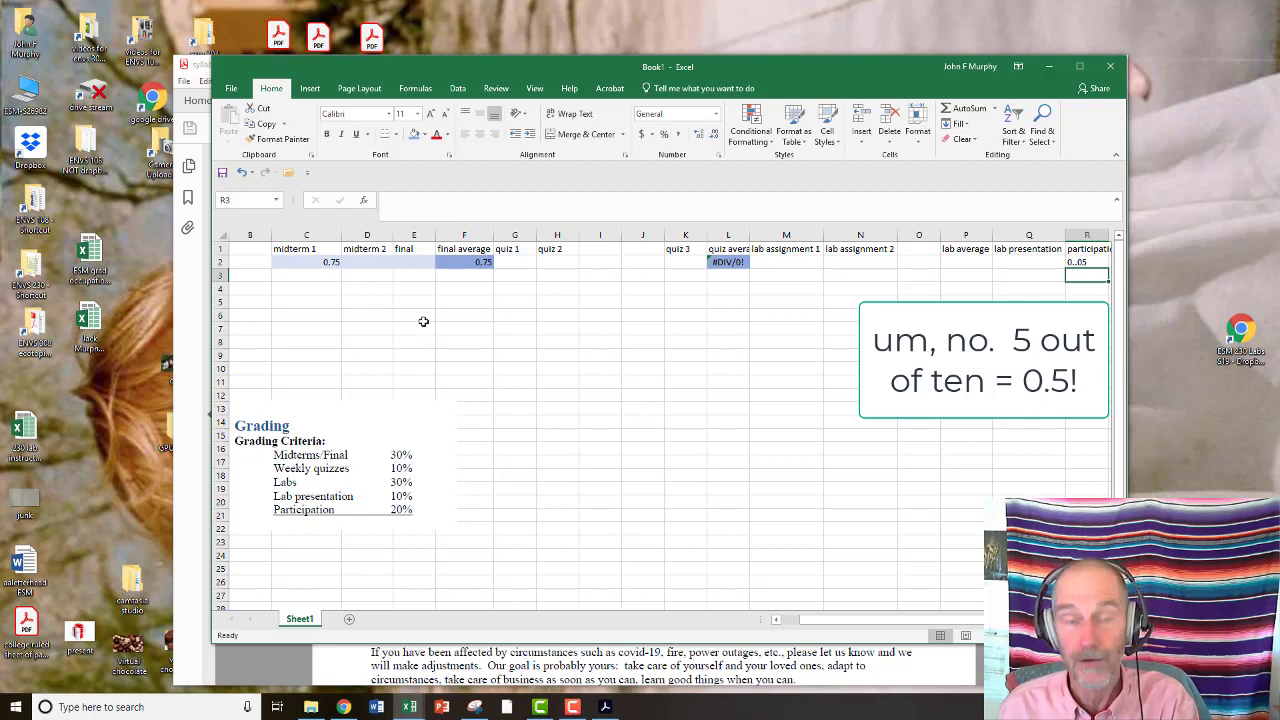
Enter the weighted grade formula =.3*F2+.1*L2+.3 in cell F5, using the final average and quiz average cells.
click(453, 308)
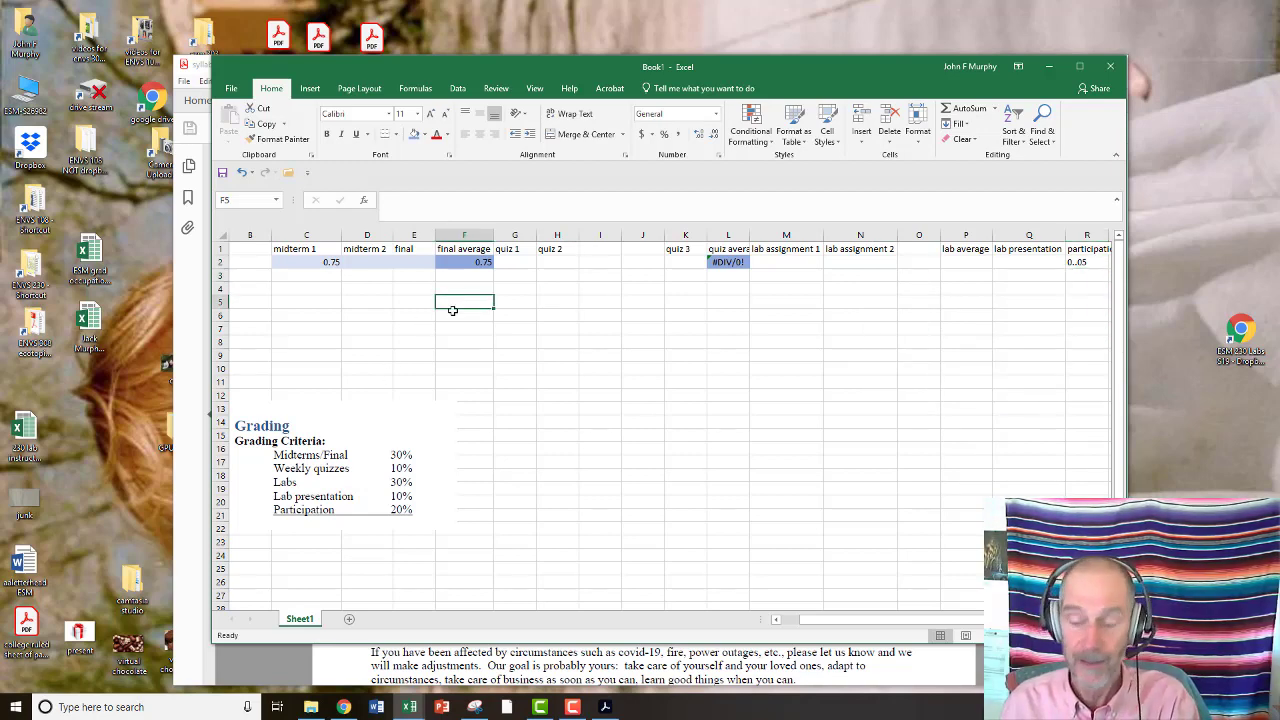
text(=)
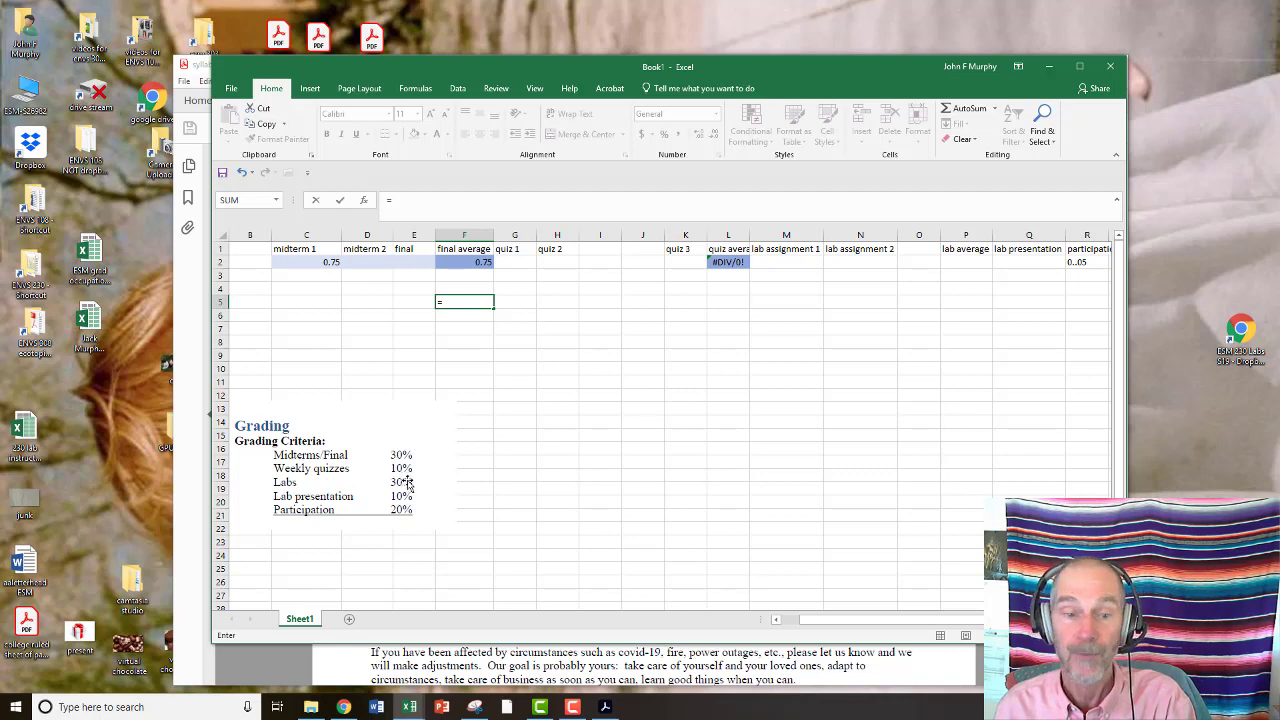
click(459, 301)
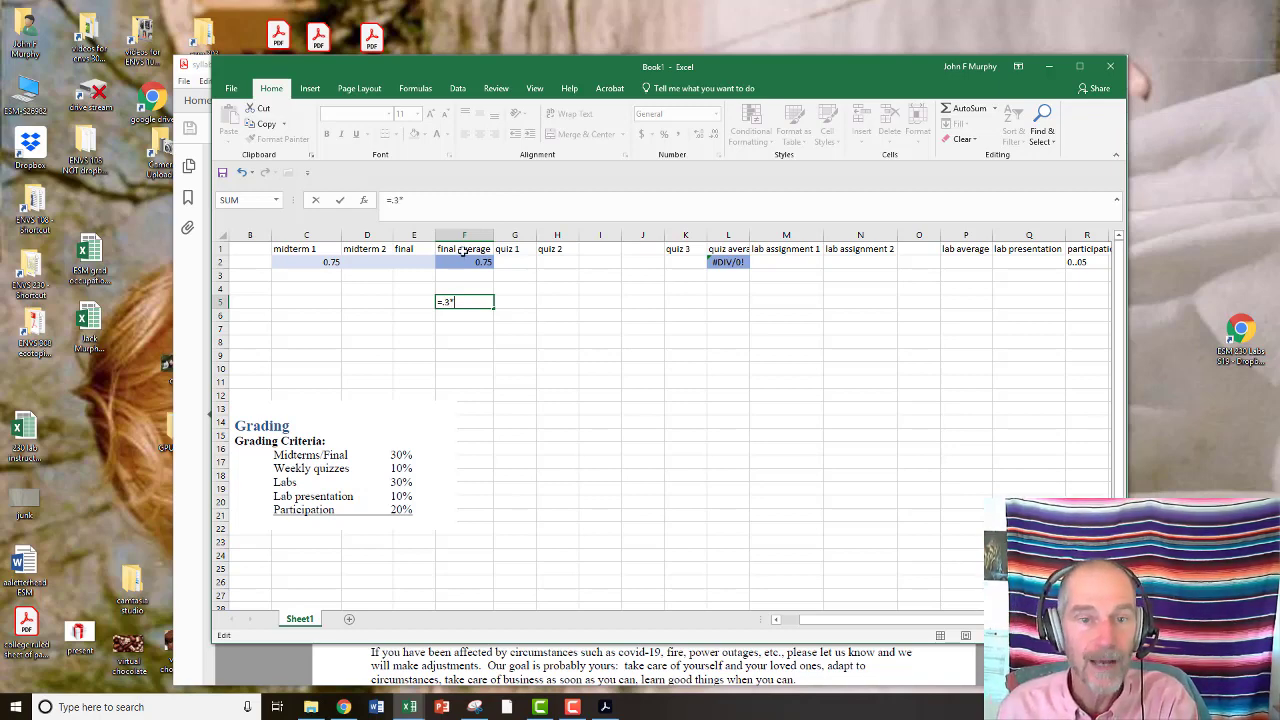
click(463, 260)
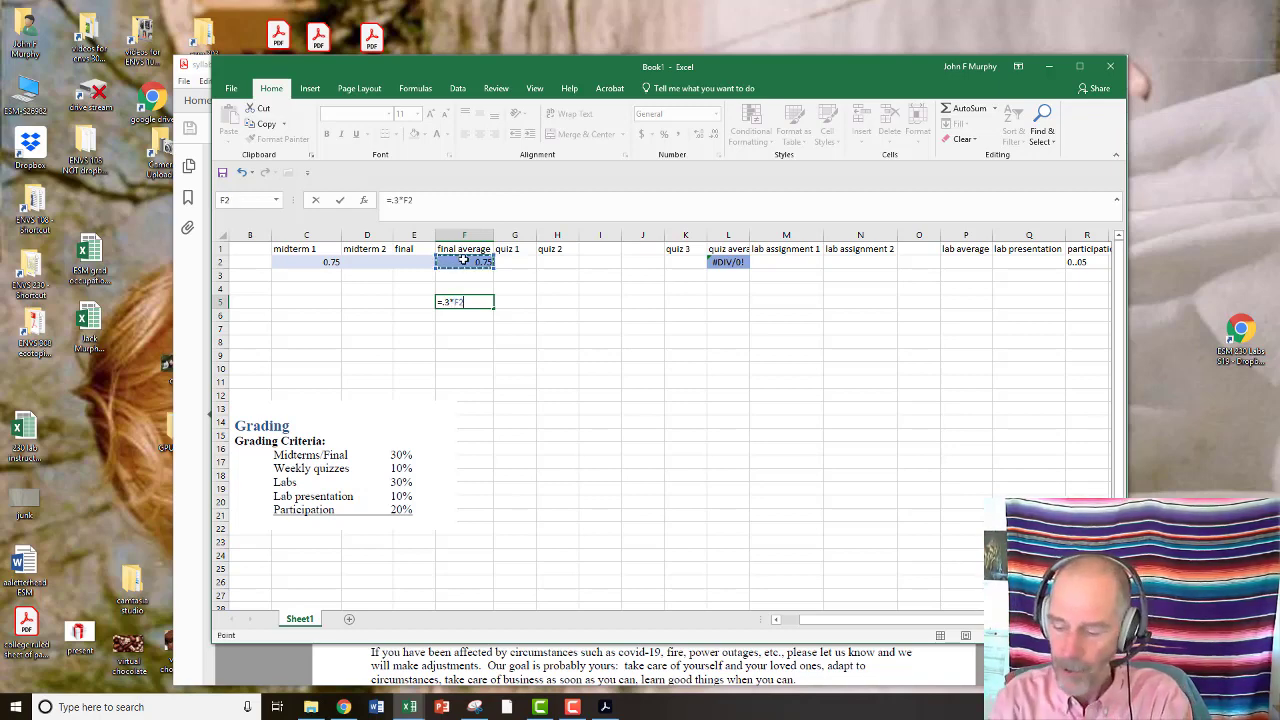
text(+)
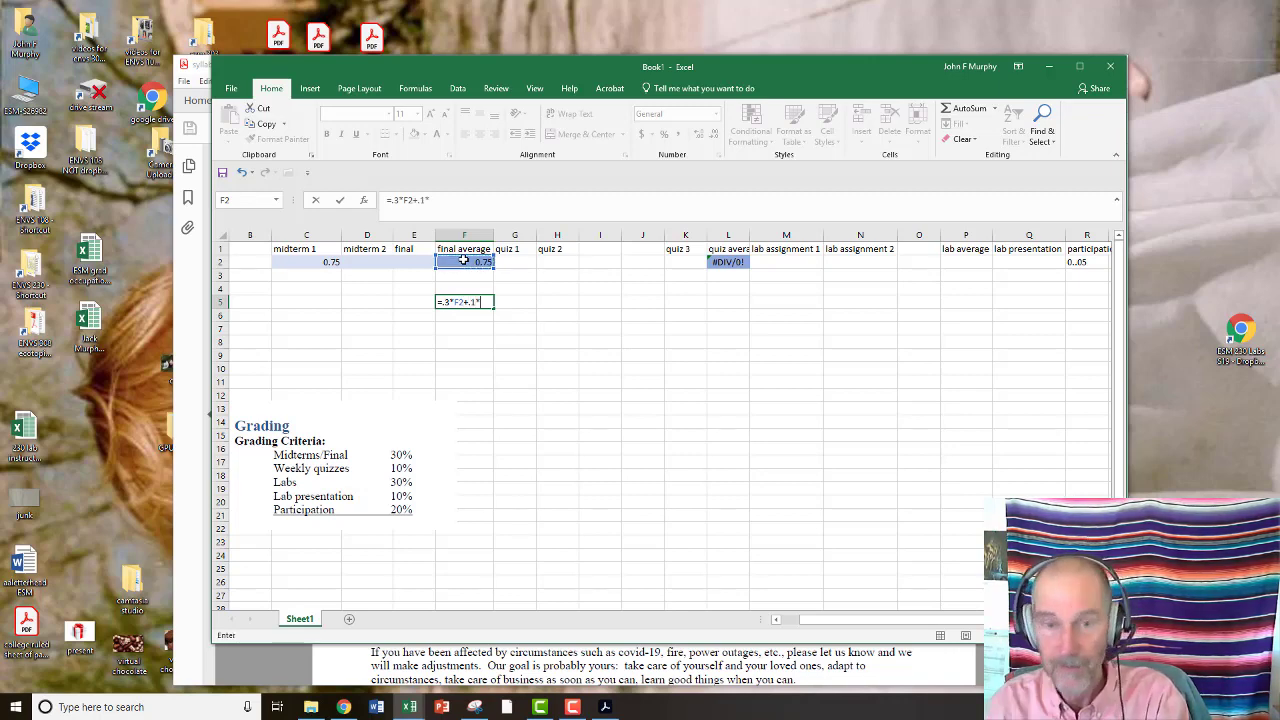
text(.1*)
click(724, 261)
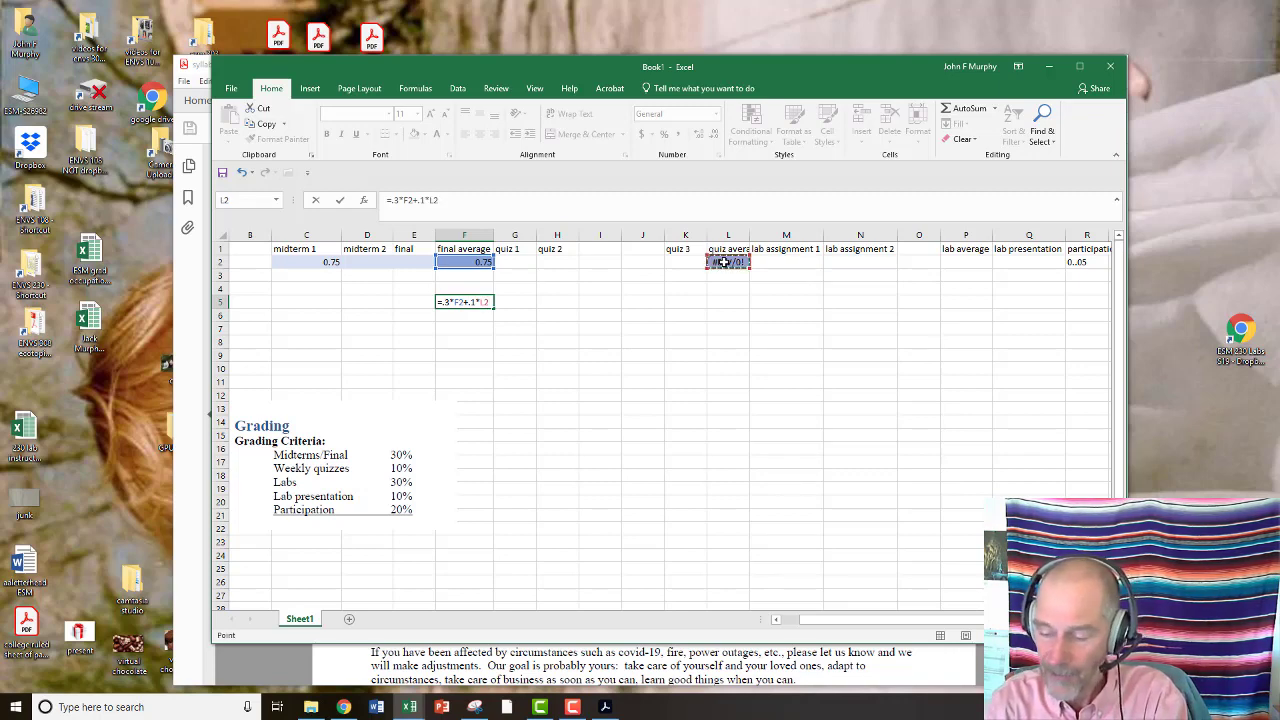
text(+)
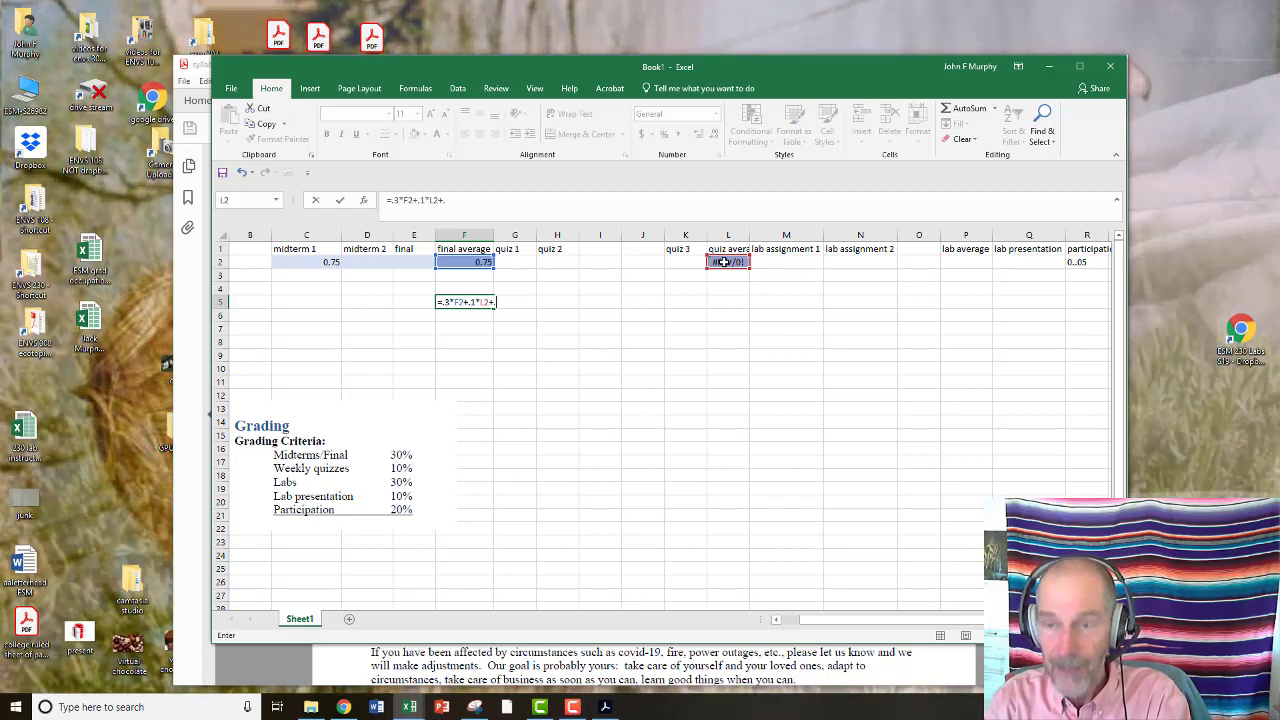
text(.3)
Enter the formula +.1*Q2+.2*R2 in the lab average cell P2, weighting the lab presentation and participation.
click(982, 260)
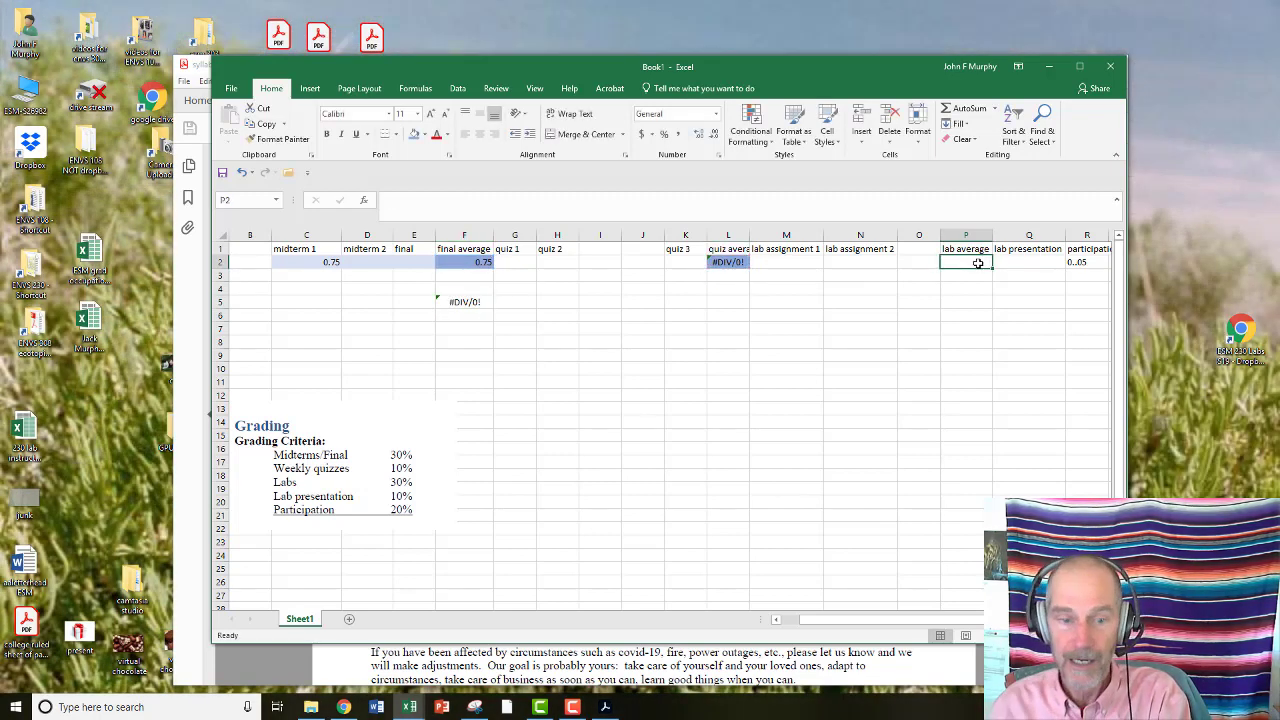
text(+)
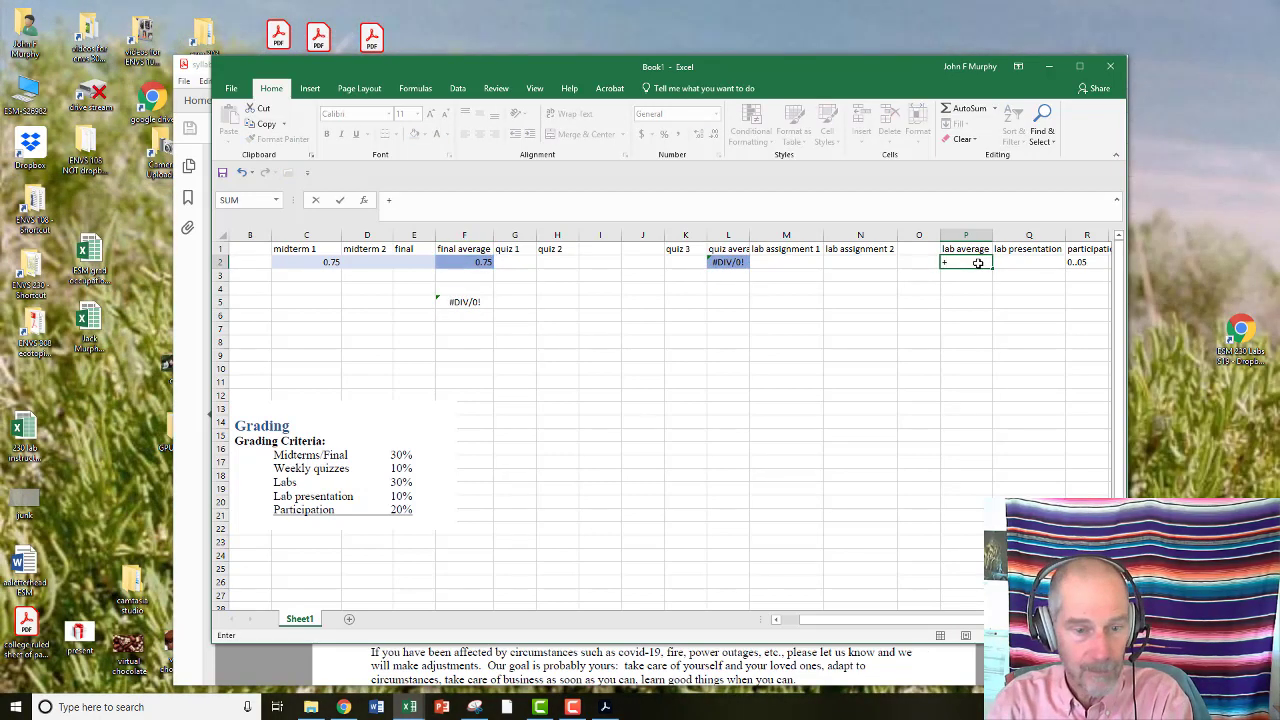
text(.1)
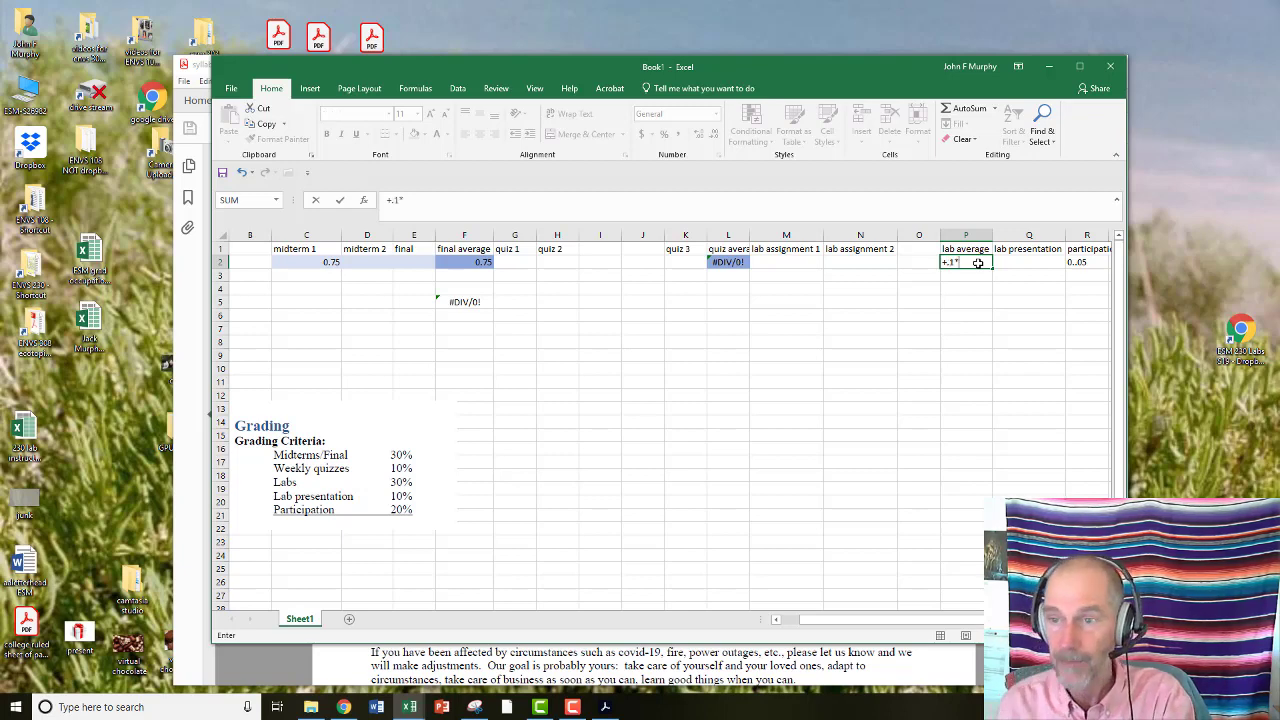
text(*)
click(1023, 259)
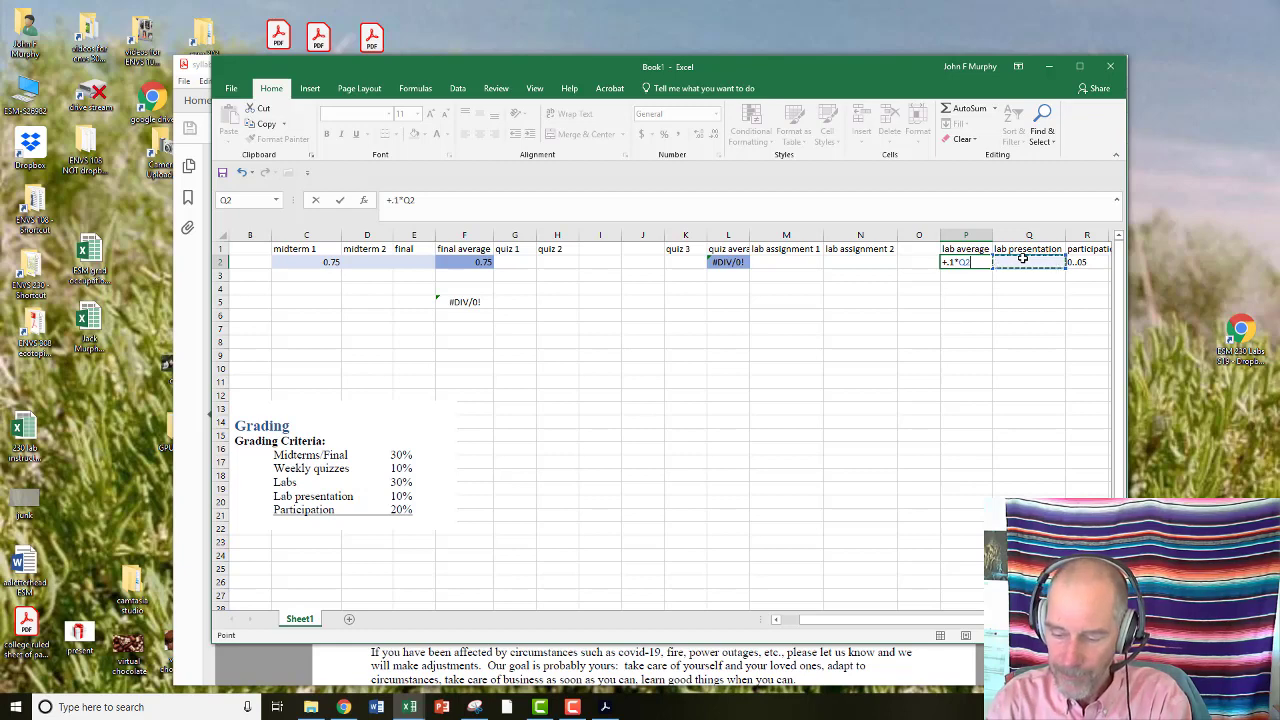
text(+.2*)
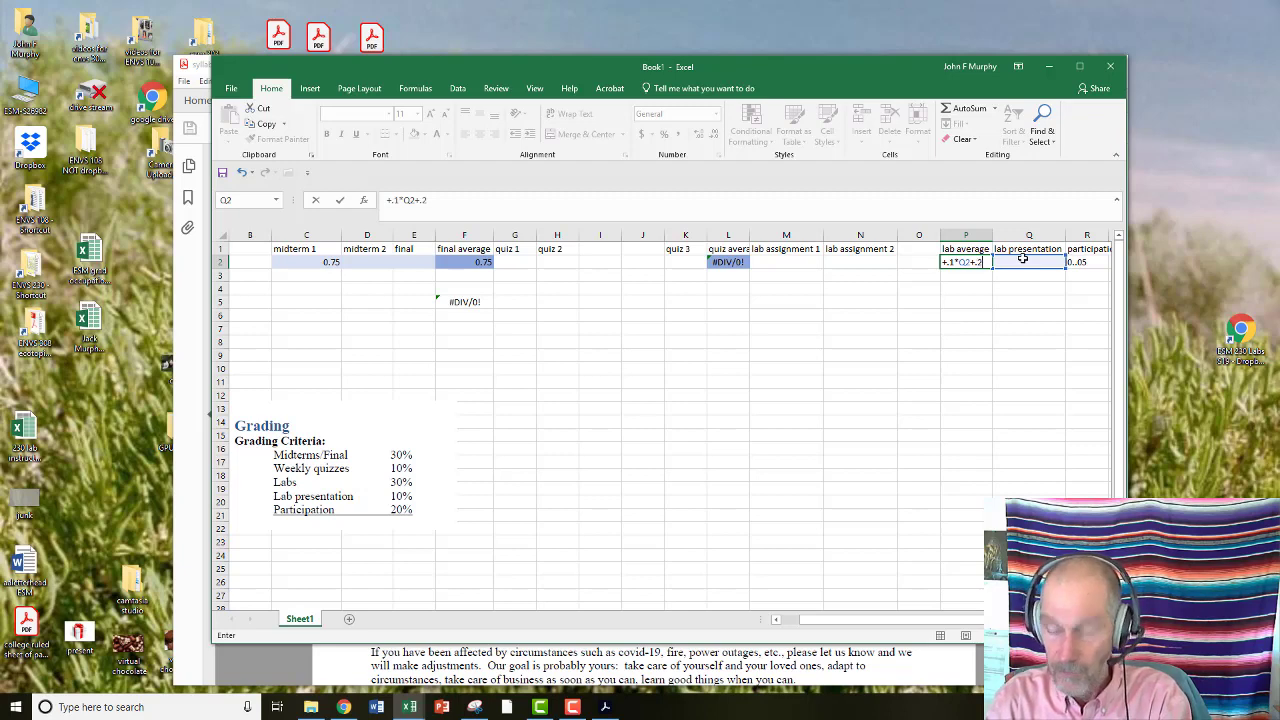
click(1086, 262)
key(Return)
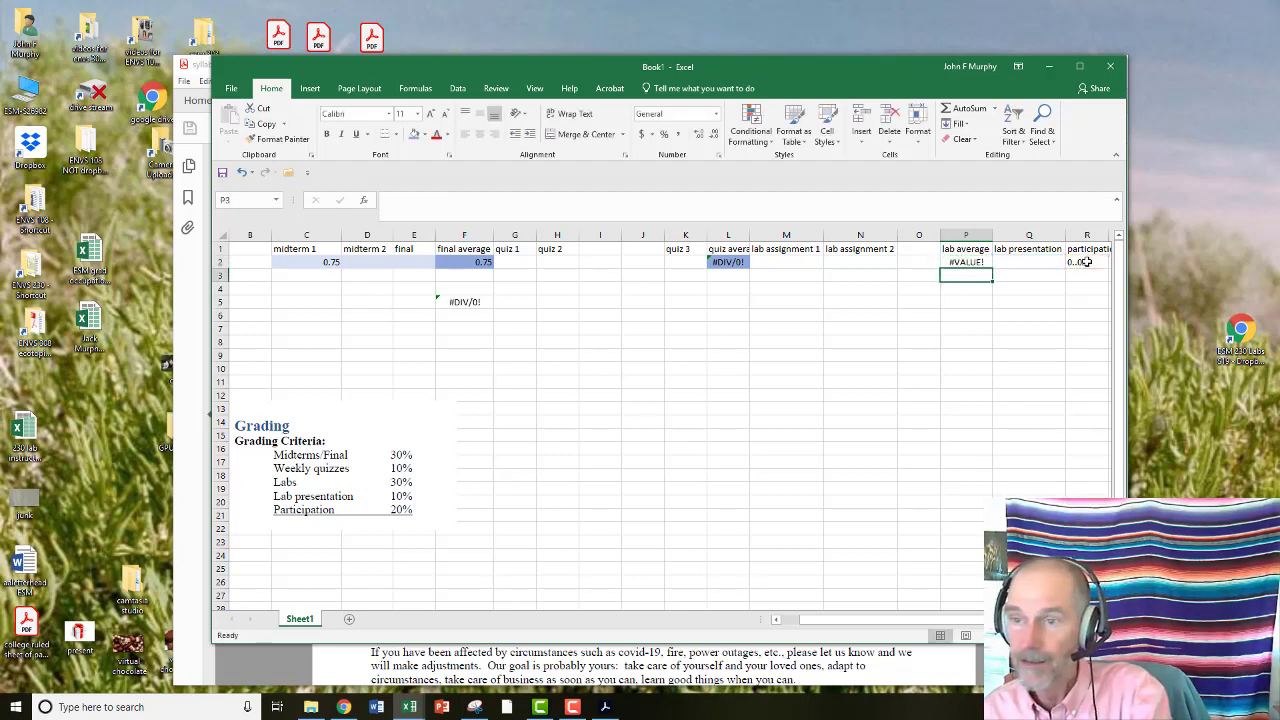
Correct the malformed participation value in R2 to 0.05.
click(1086, 262)
click(401, 199)
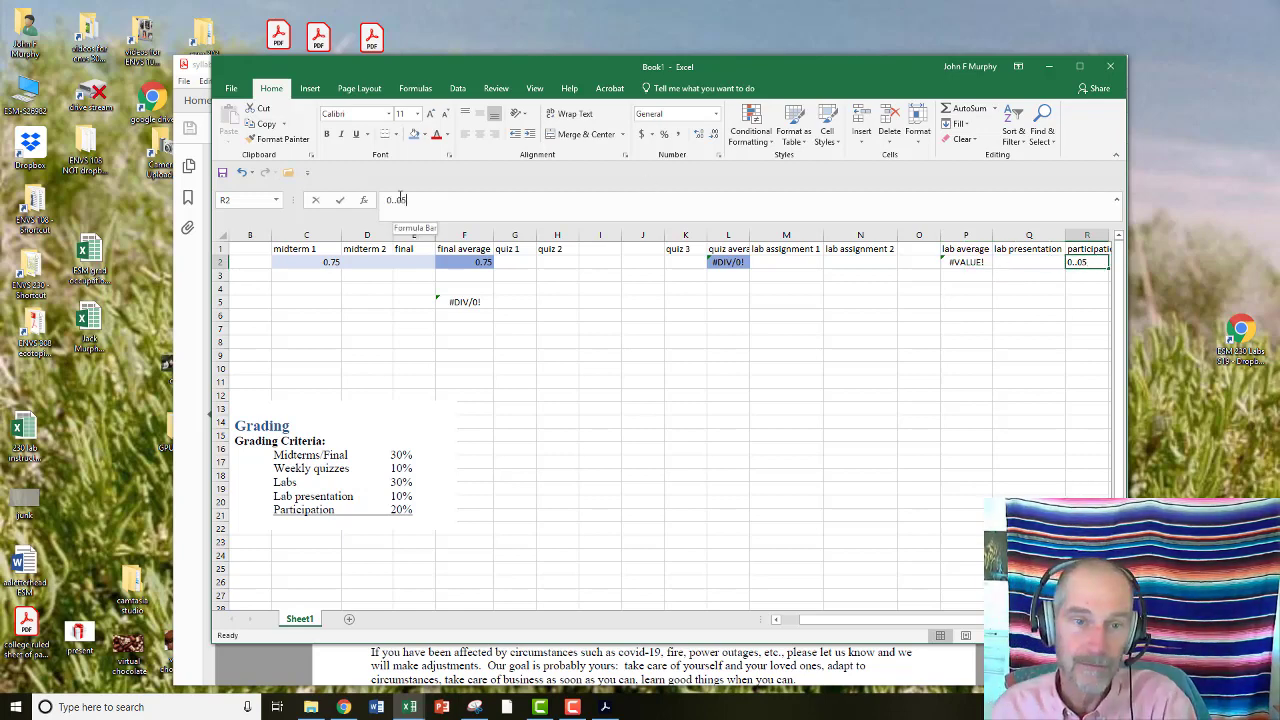
key(BackSpace)
key(Return)
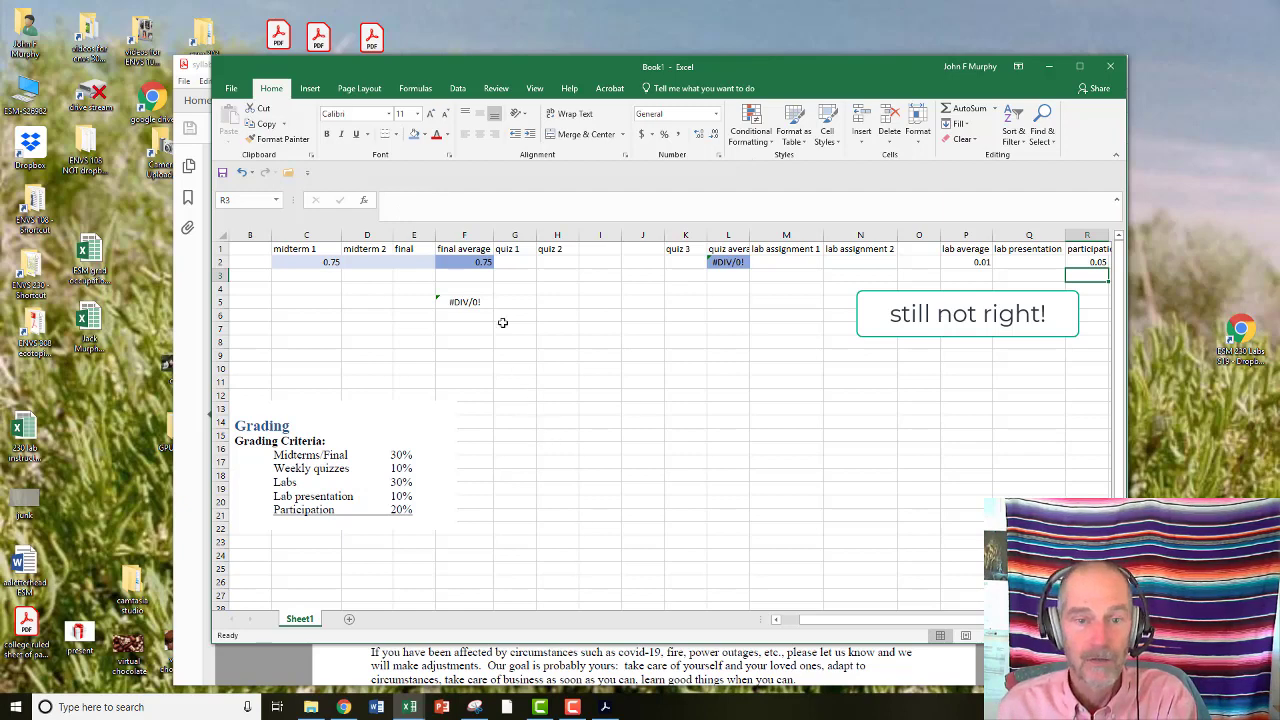
Check the weighted grade formula in F5 and enter a quiz score of .9 in J2.
click(478, 301)
click(517, 197)
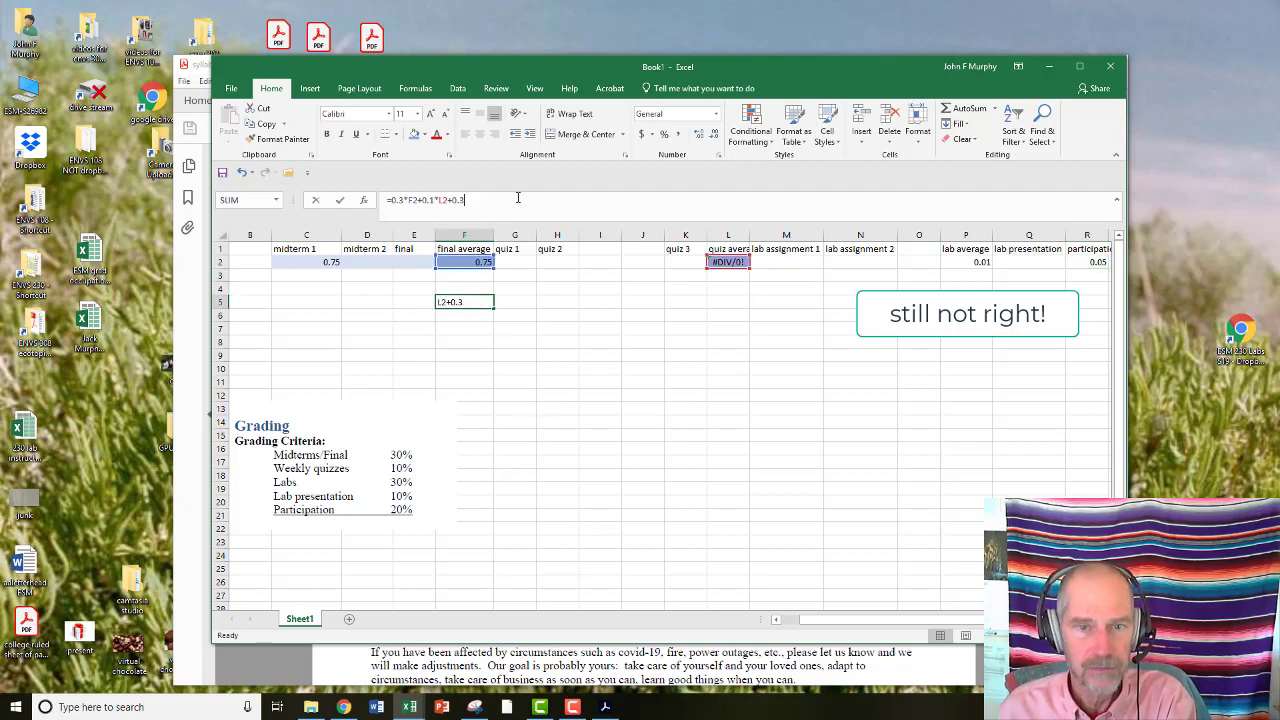
click(640, 262)
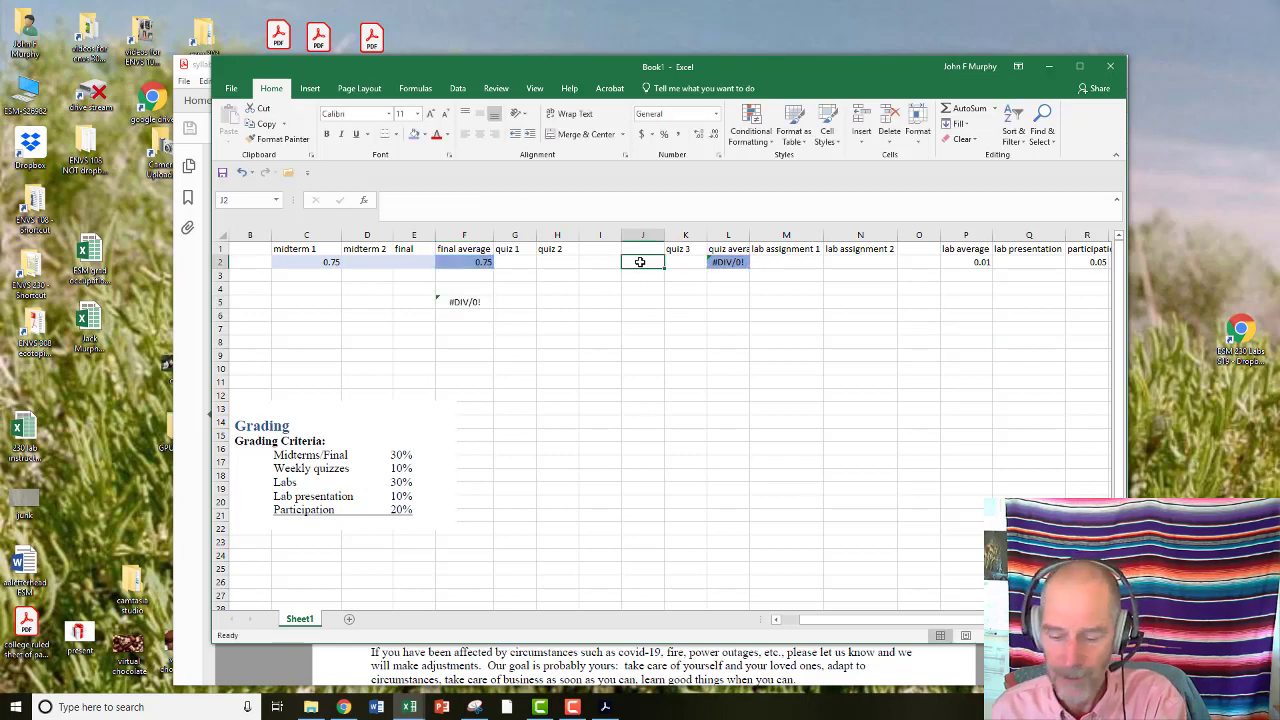
text(=)
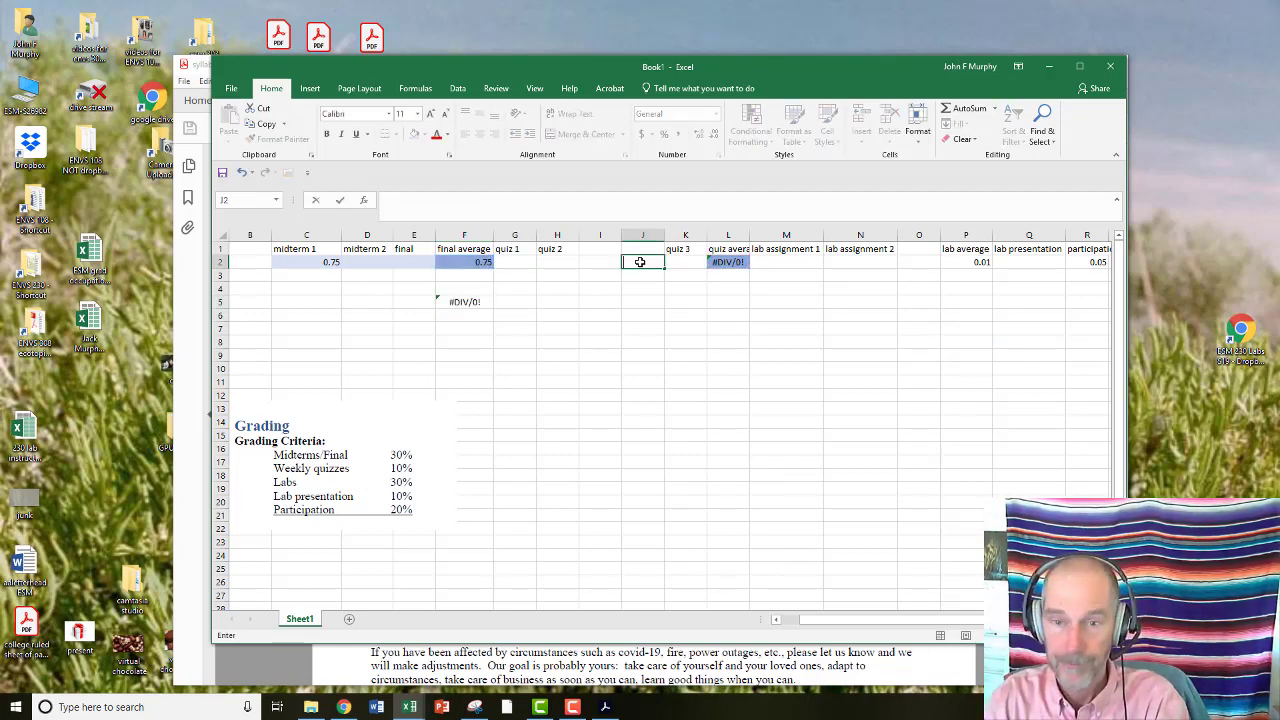
text(9)
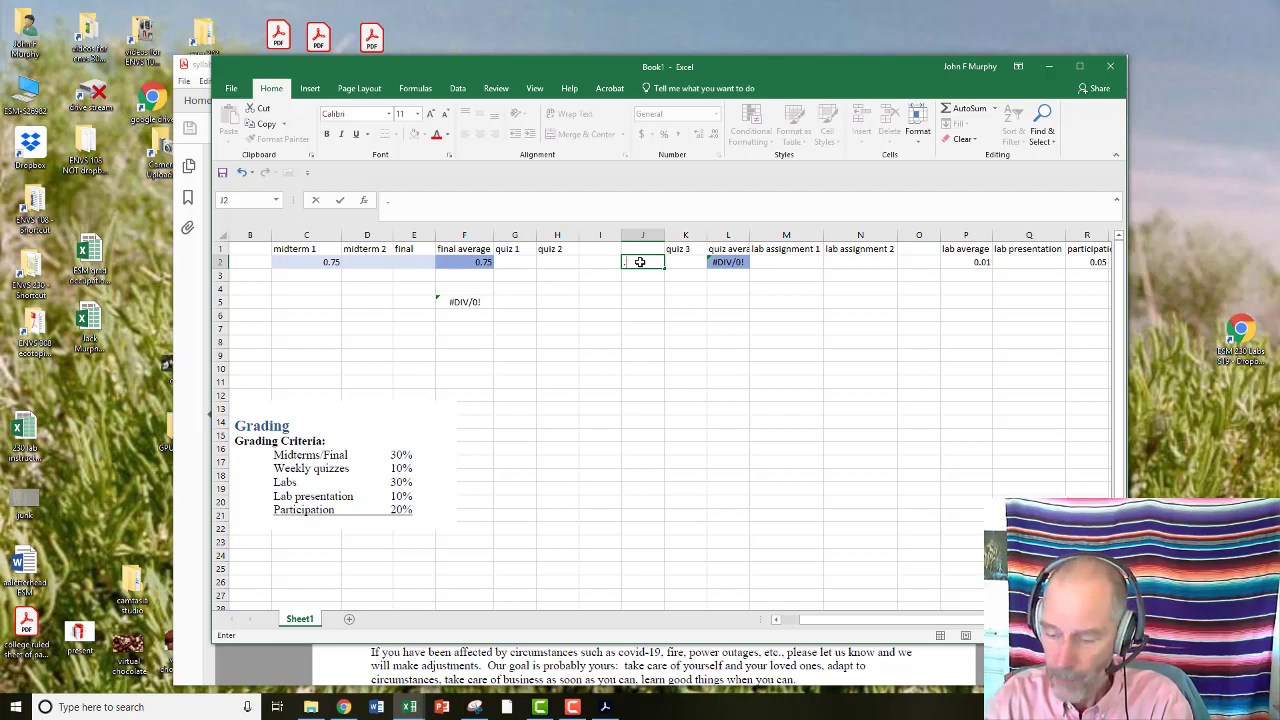
key(Return)
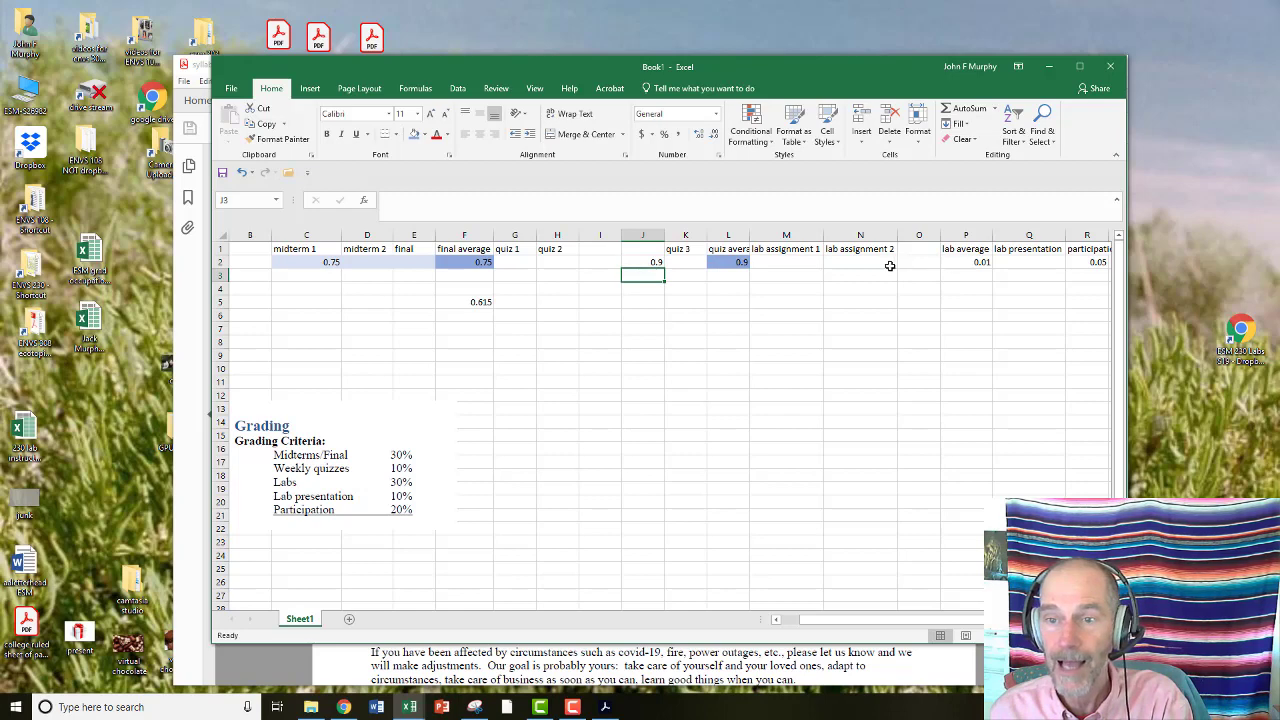
Enter a lab assignment 1 score of .85 in M2.
click(778, 263)
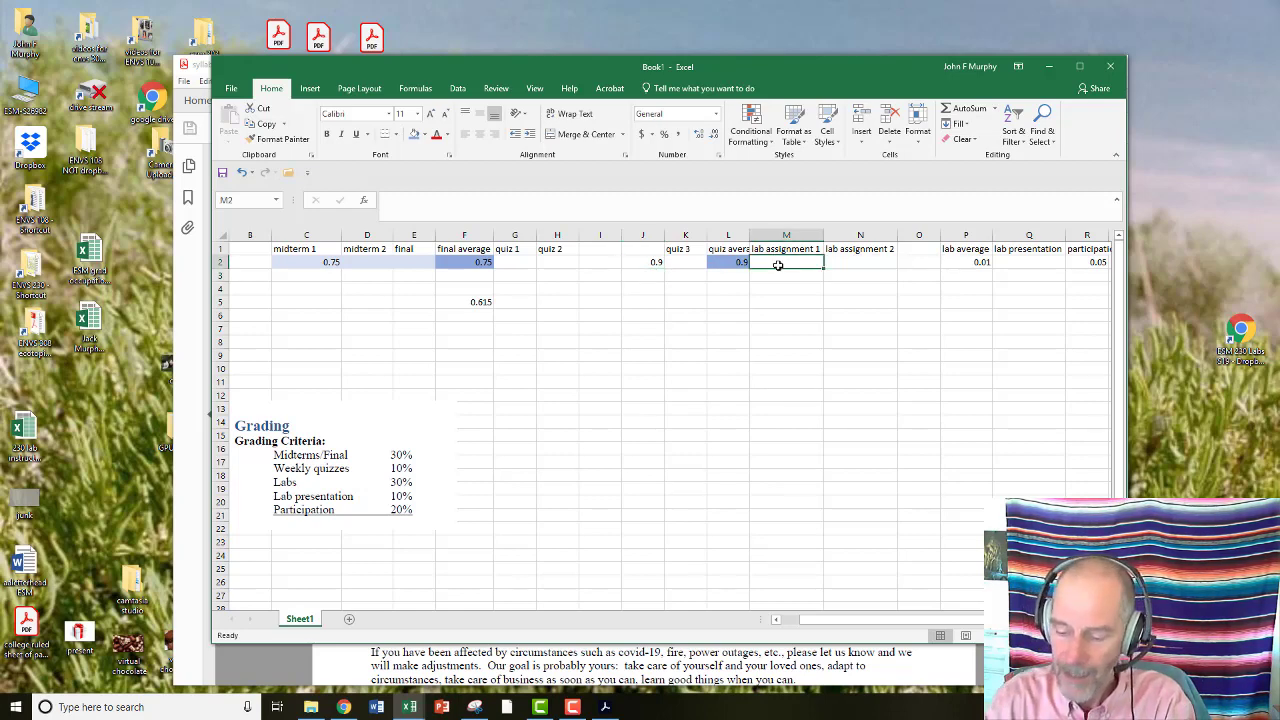
text(.)
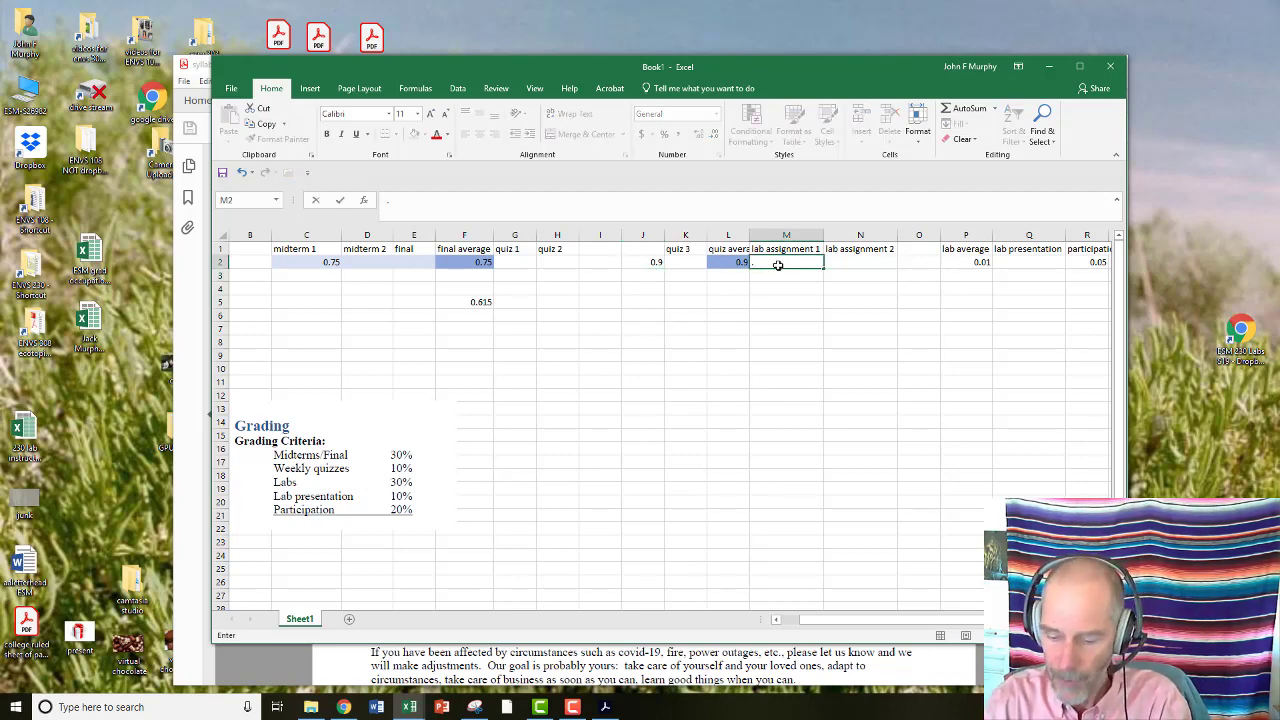
text(85)
key(Return)
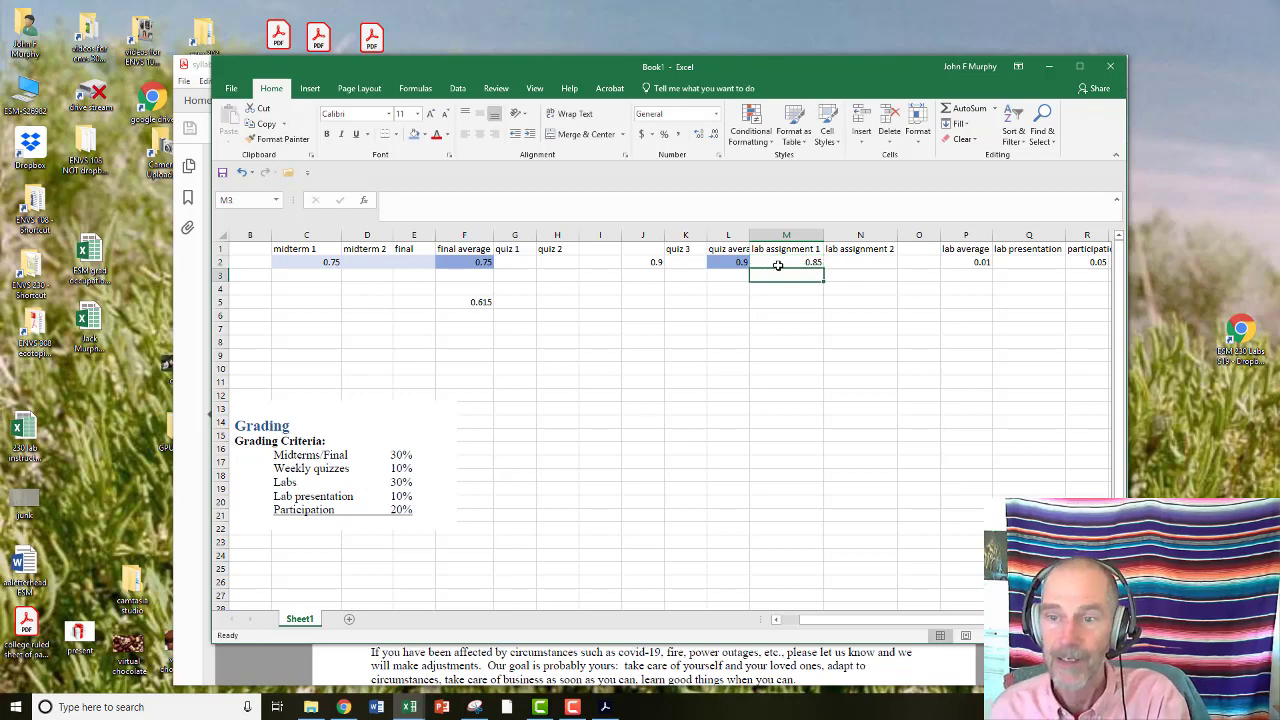
click(958, 261)
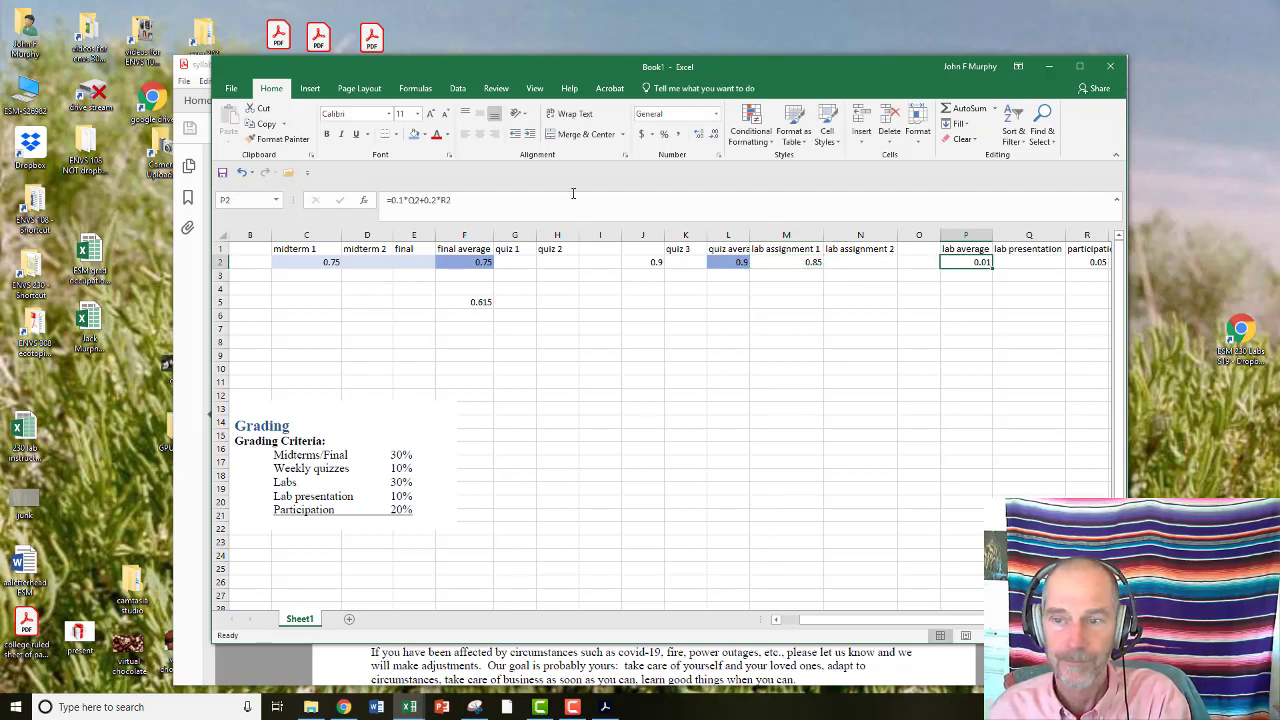
click(565, 199)
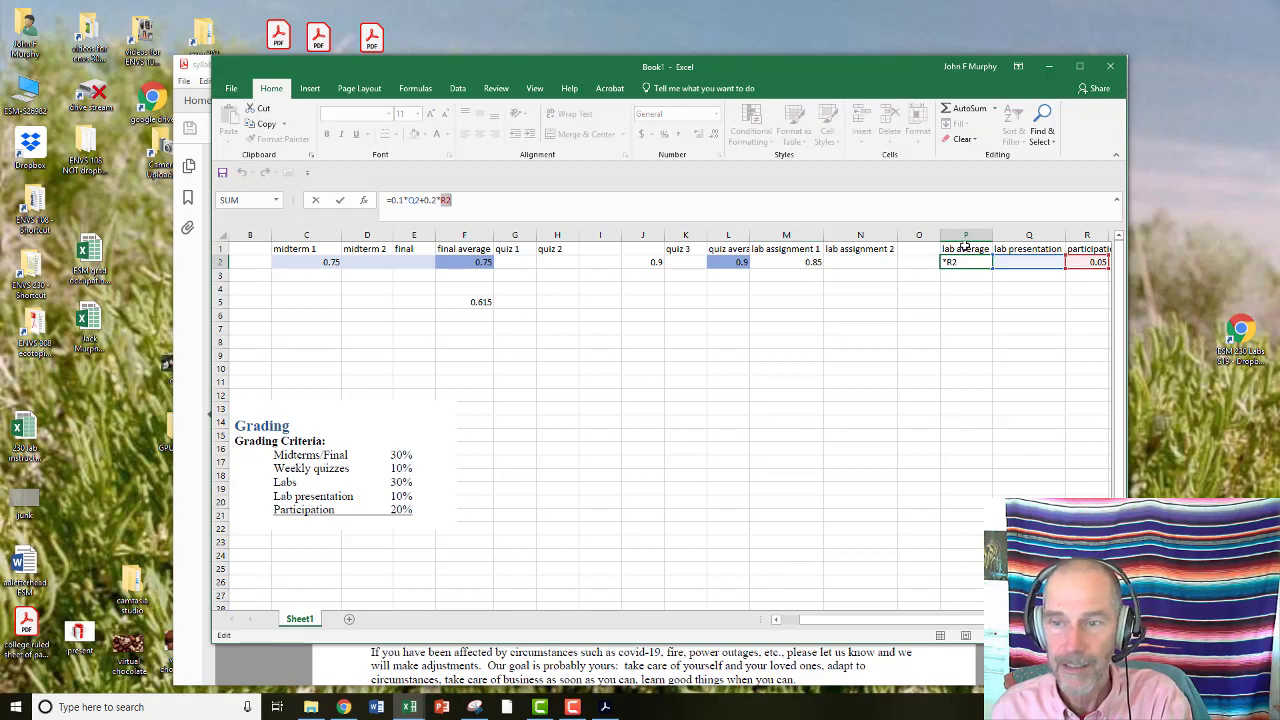
click(971, 261)
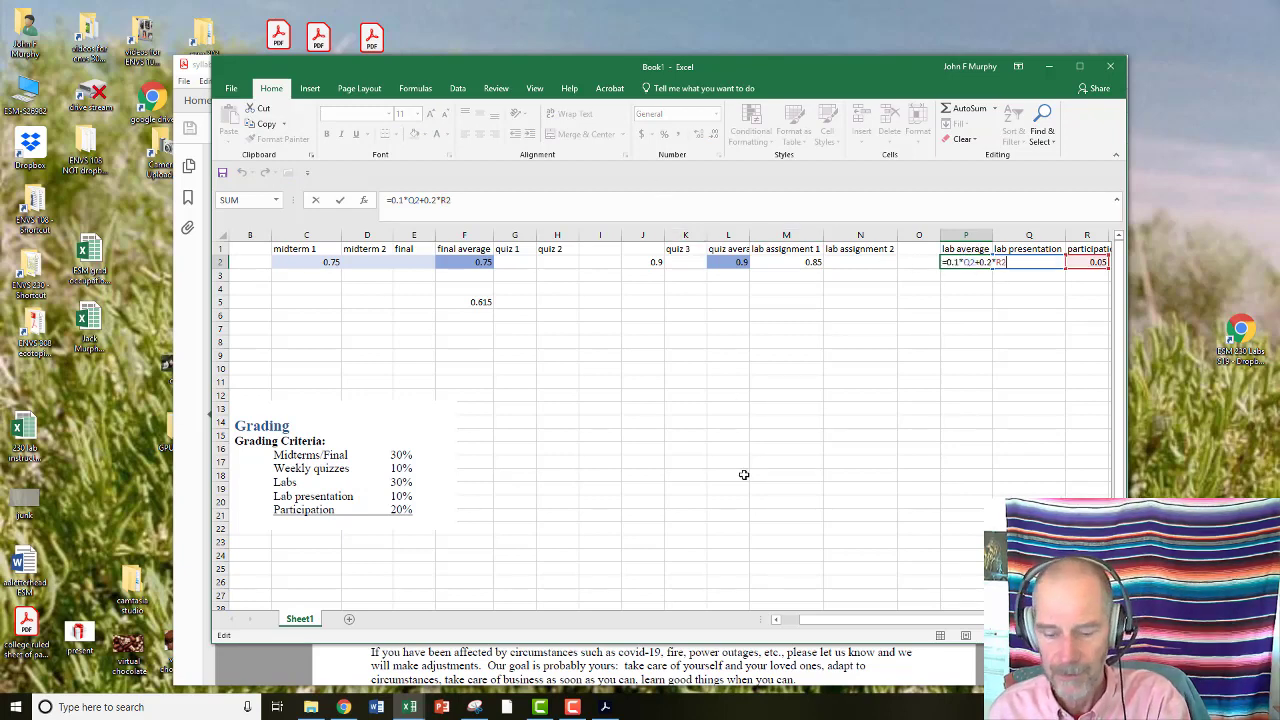
key(Escape)
drag(930, 457, 936, 408)
Replace the lab average formula in P2 with =average(M2:O2), covering the lab assignment cells.
click(962, 265)
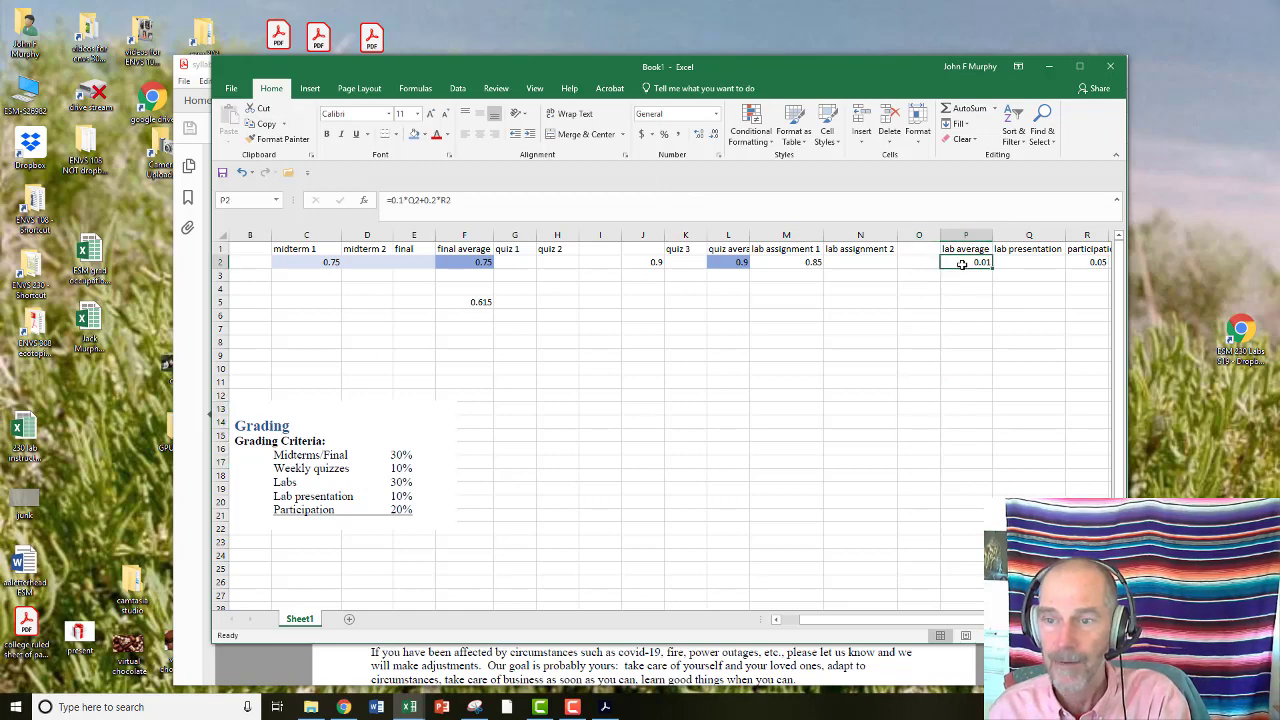
click(517, 198)
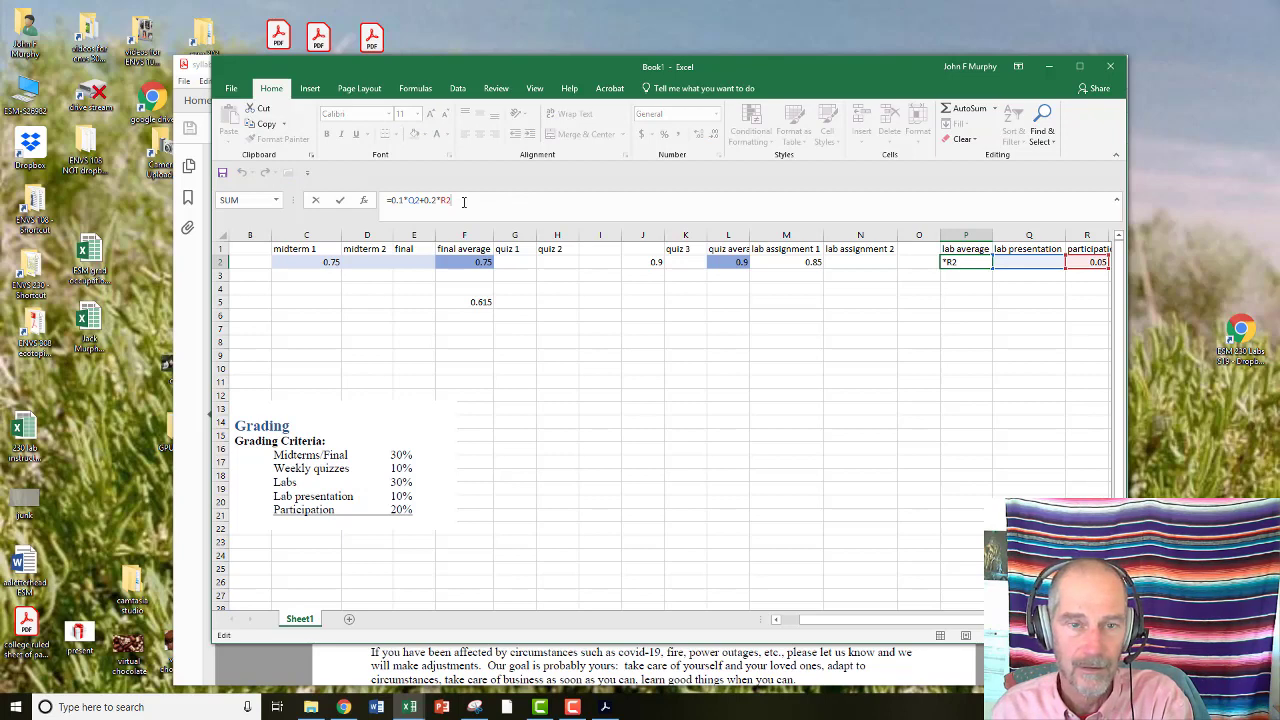
drag(409, 200, 397, 200)
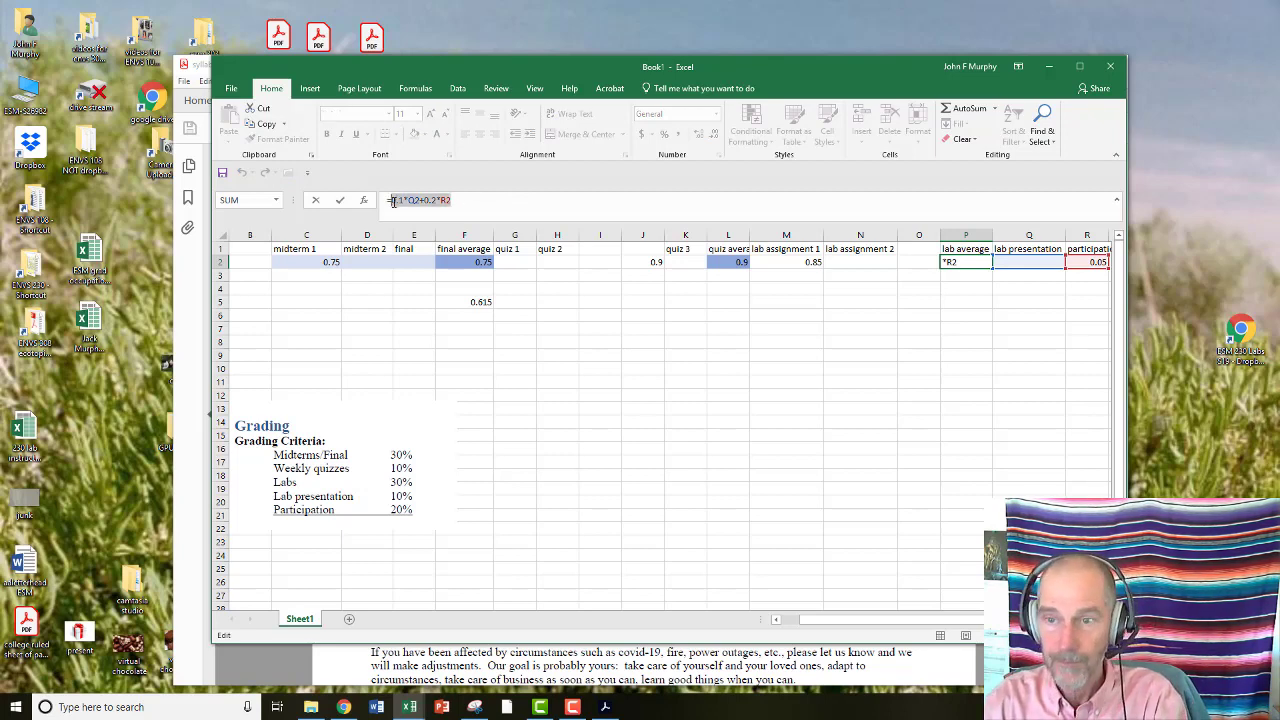
text(=)
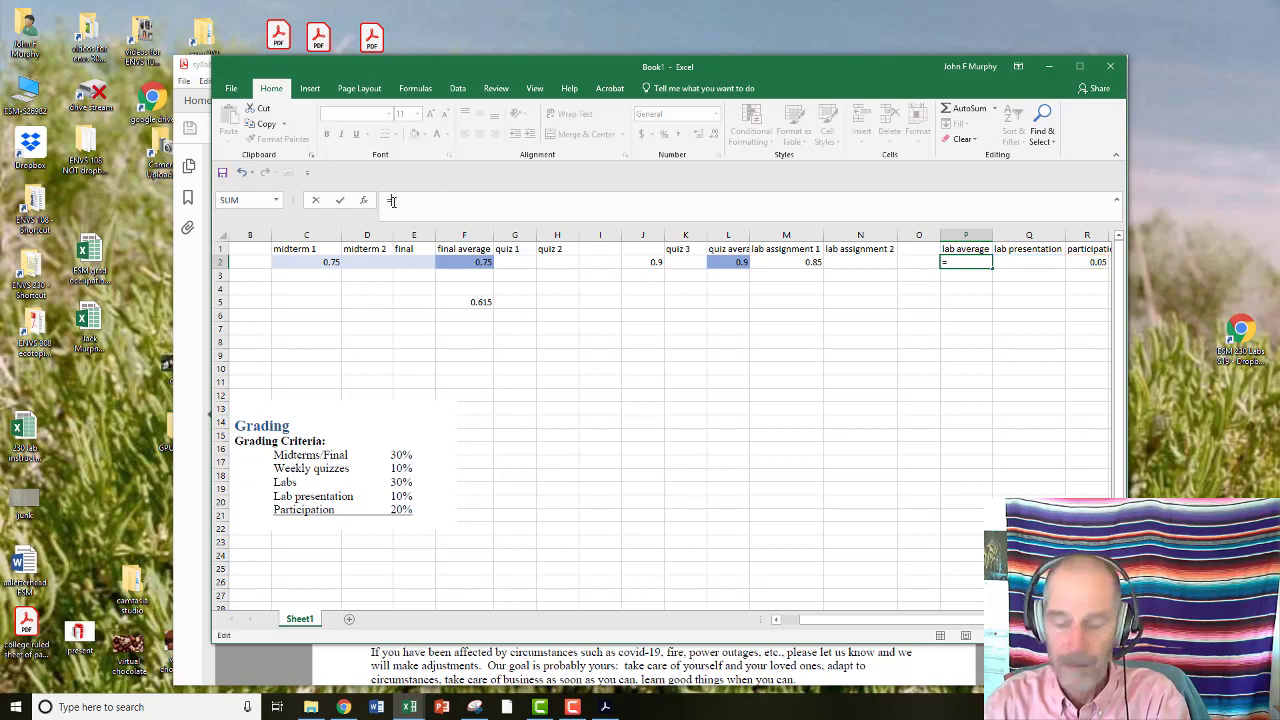
text(average)
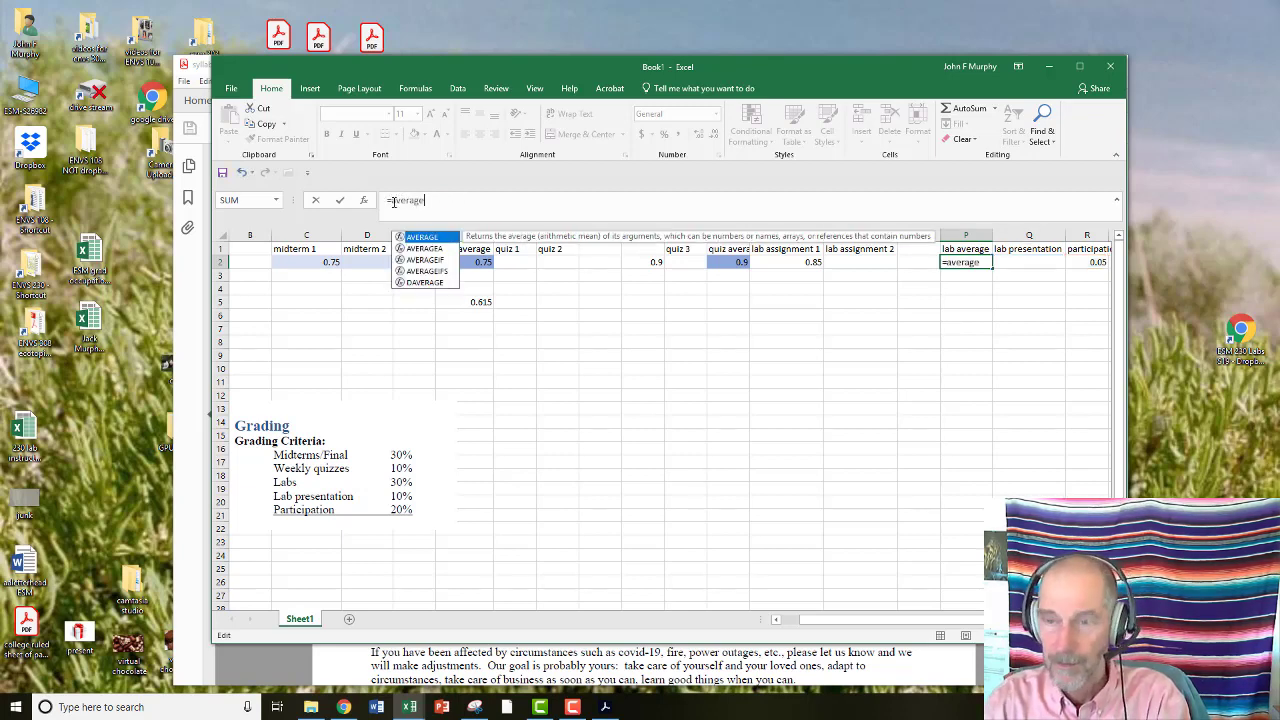
text(()
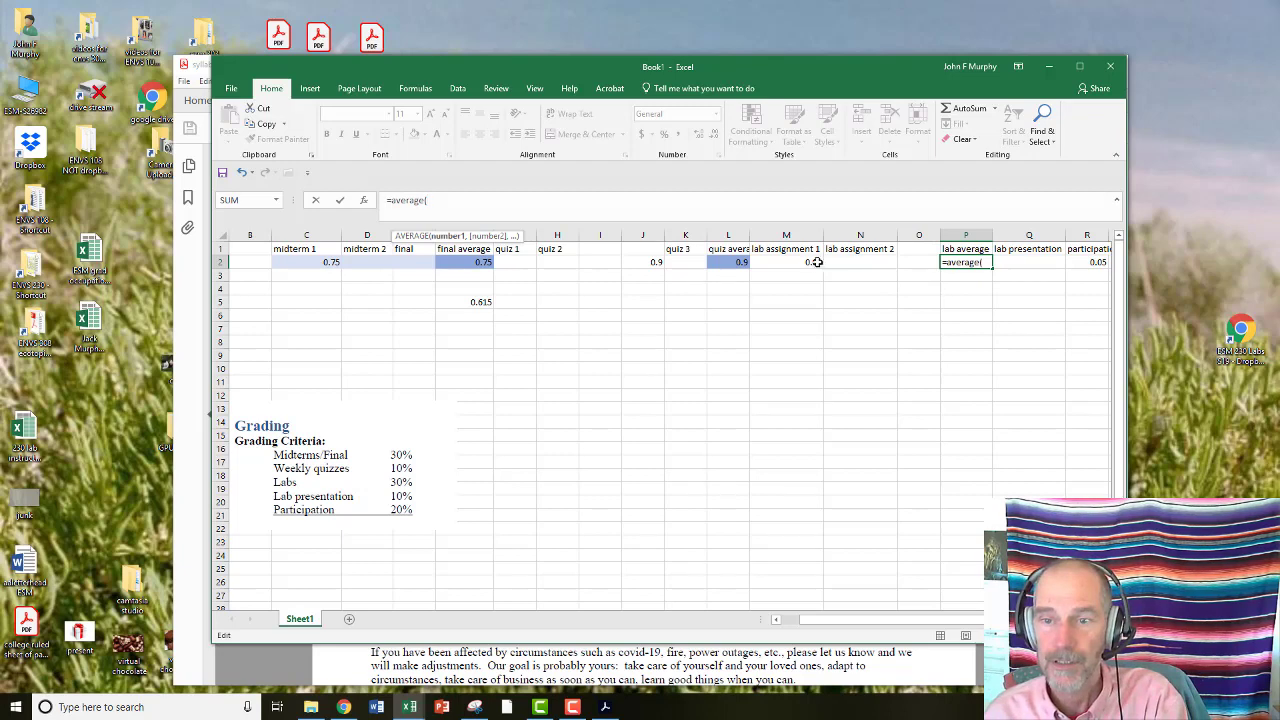
drag(798, 262, 911, 258)
text())
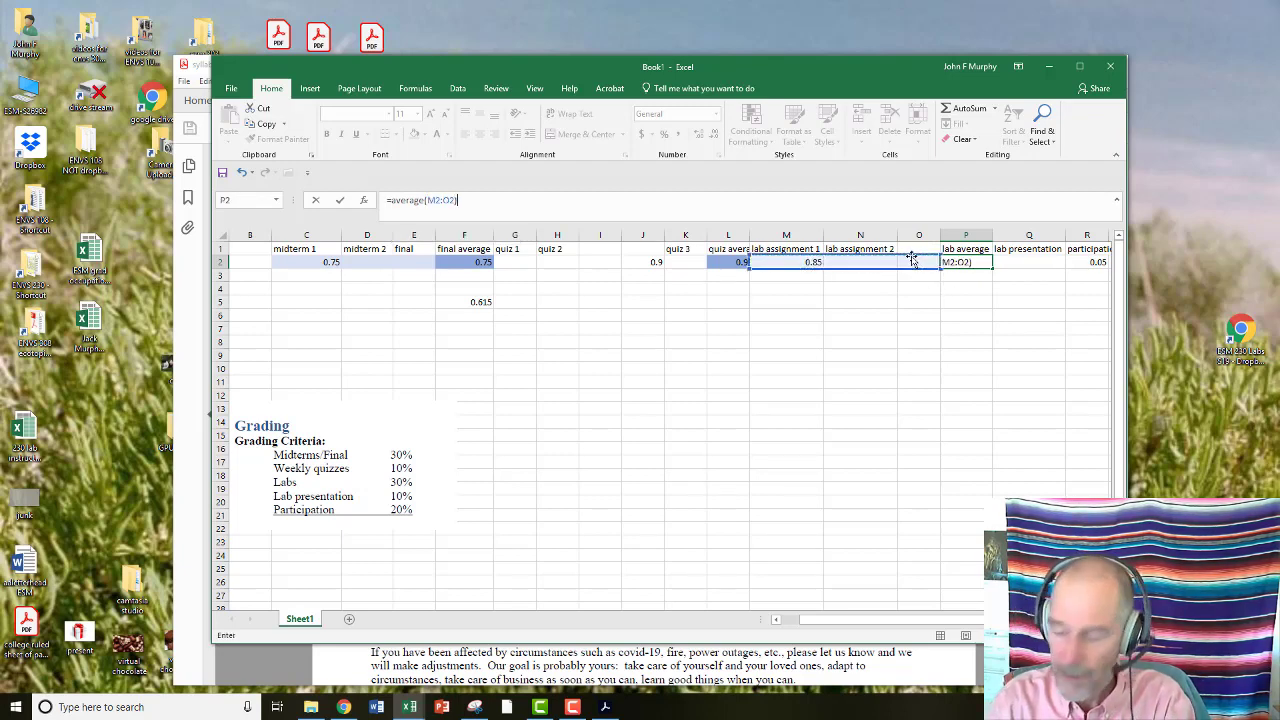
key(Return)
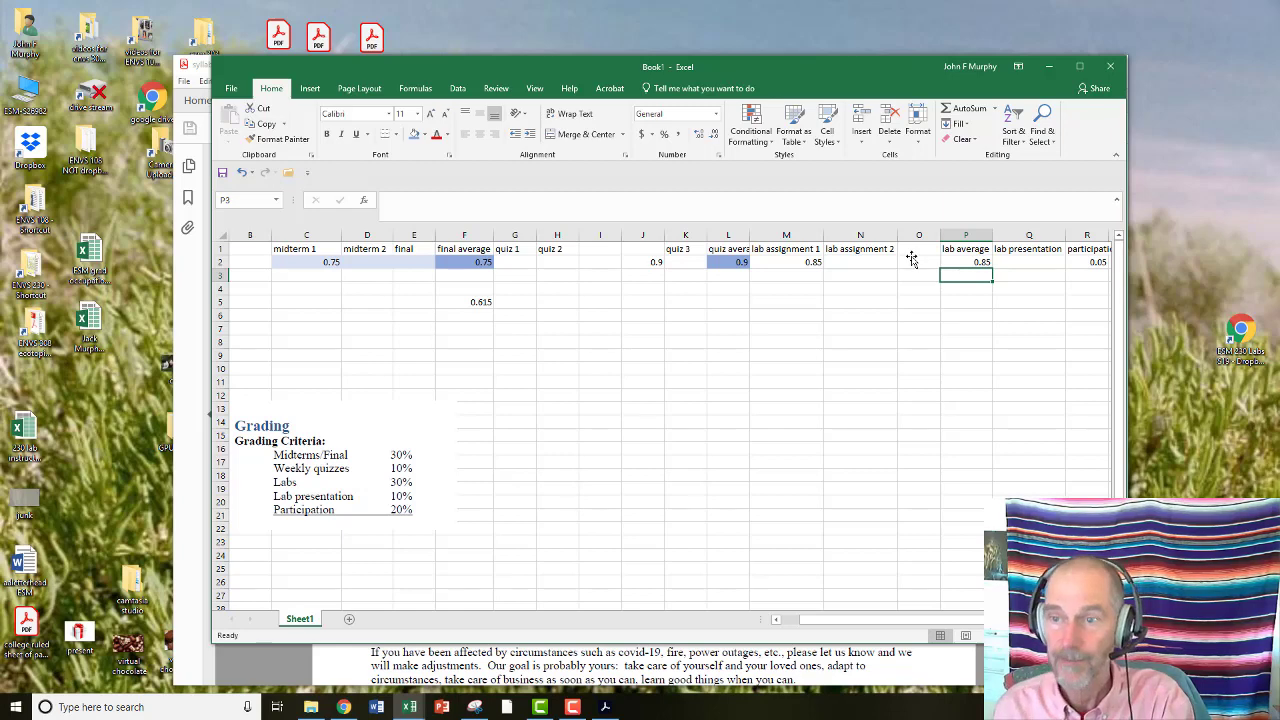
Widen the workbook window to fit the columns from midterm 1 through participation.
click(845, 372)
click(455, 302)
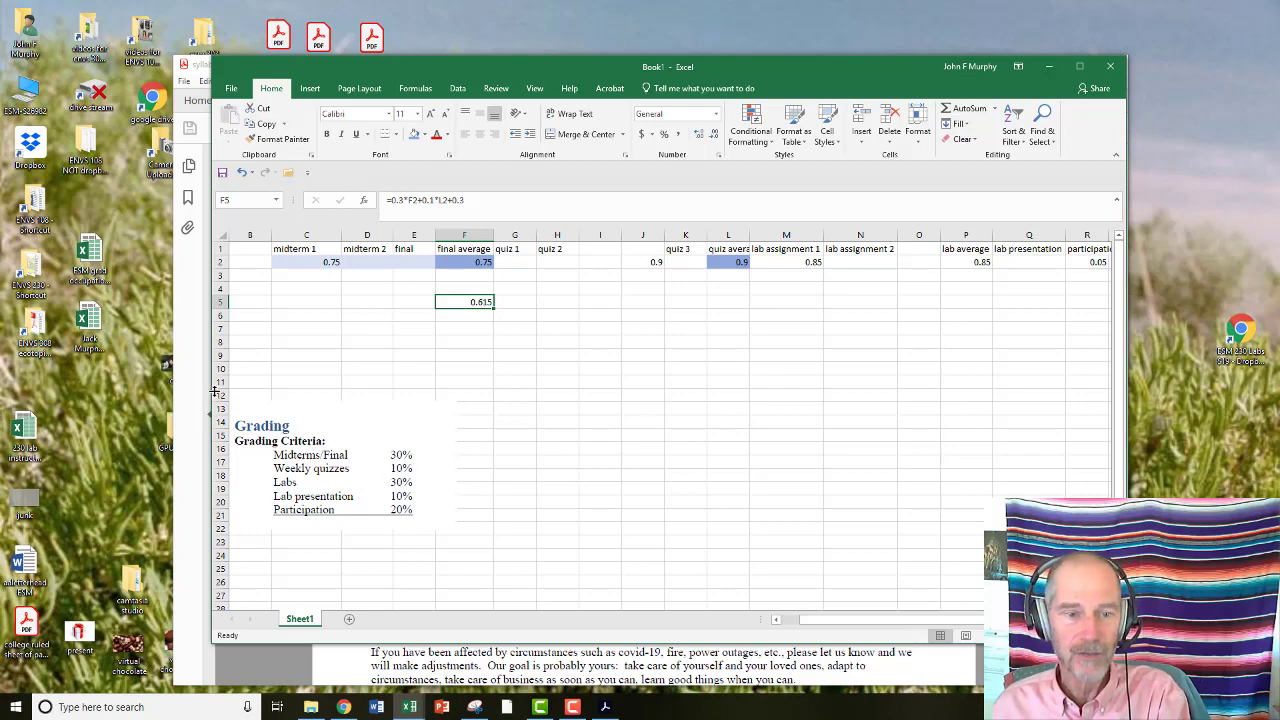
drag(211, 397, 67, 397)
click(508, 370)
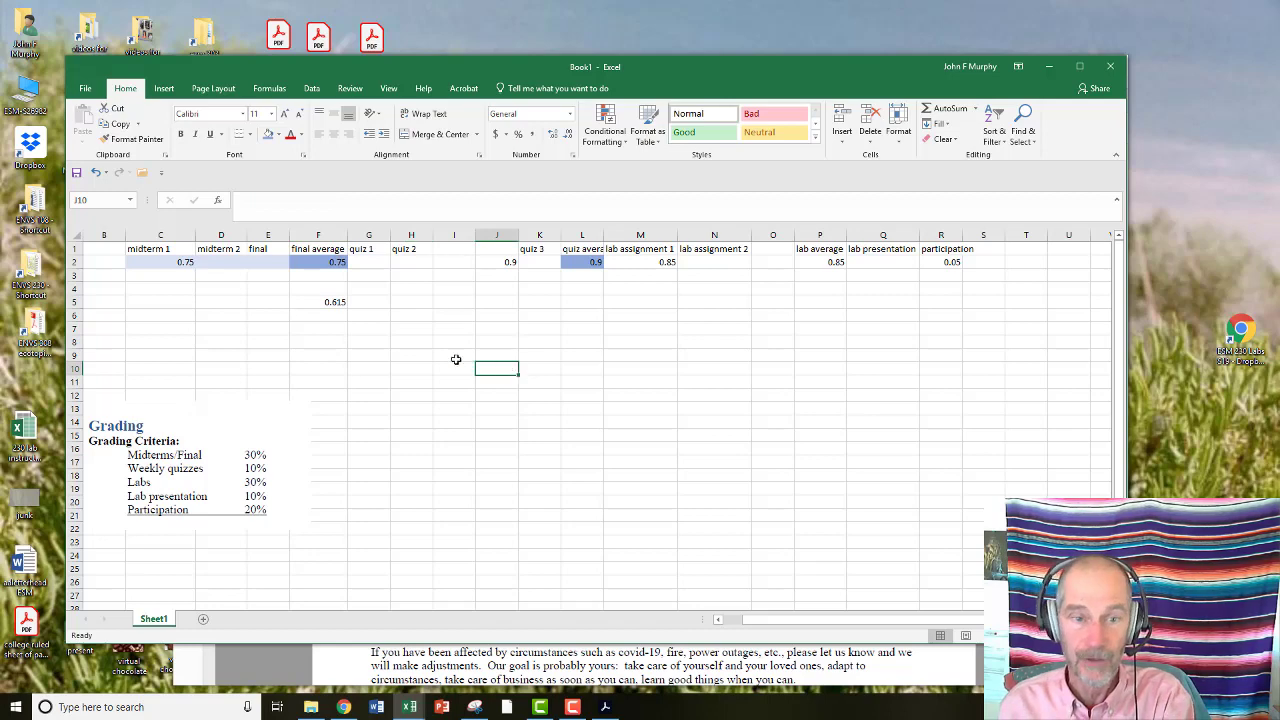
Fill the quiz average cell L2 with light orange and the lab average cell P2 with light gold.
click(578, 262)
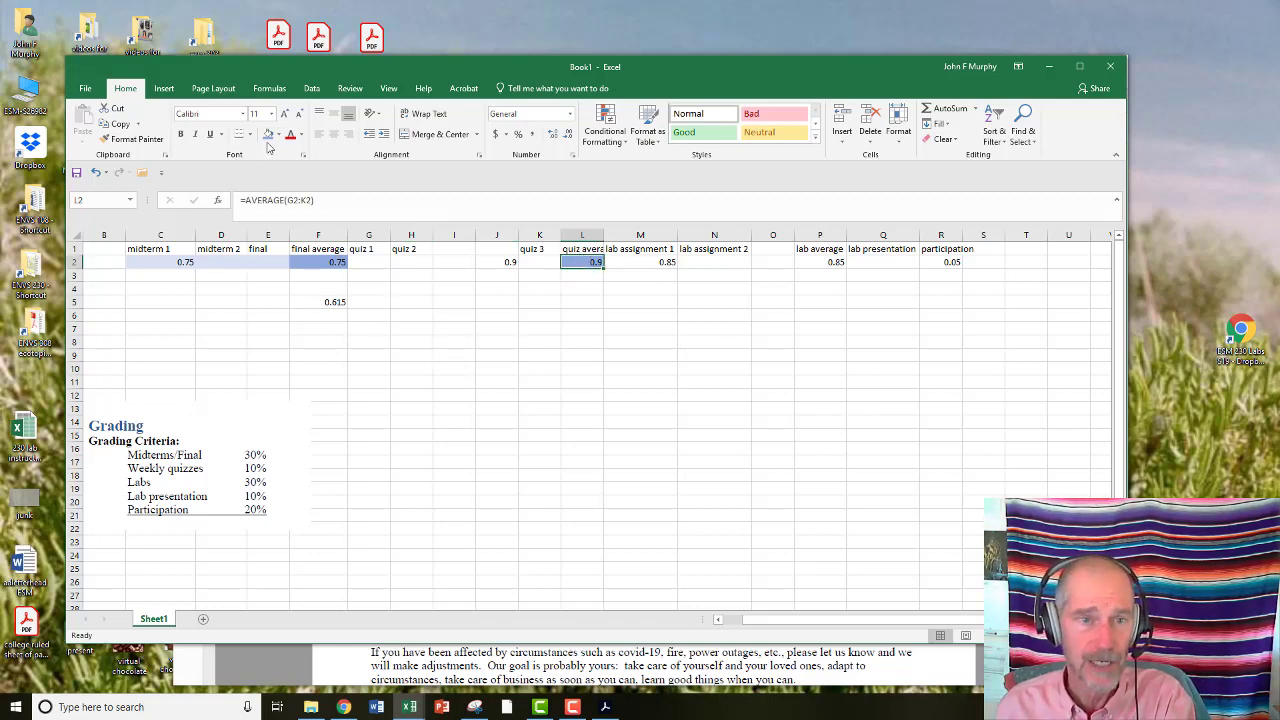
click(279, 135)
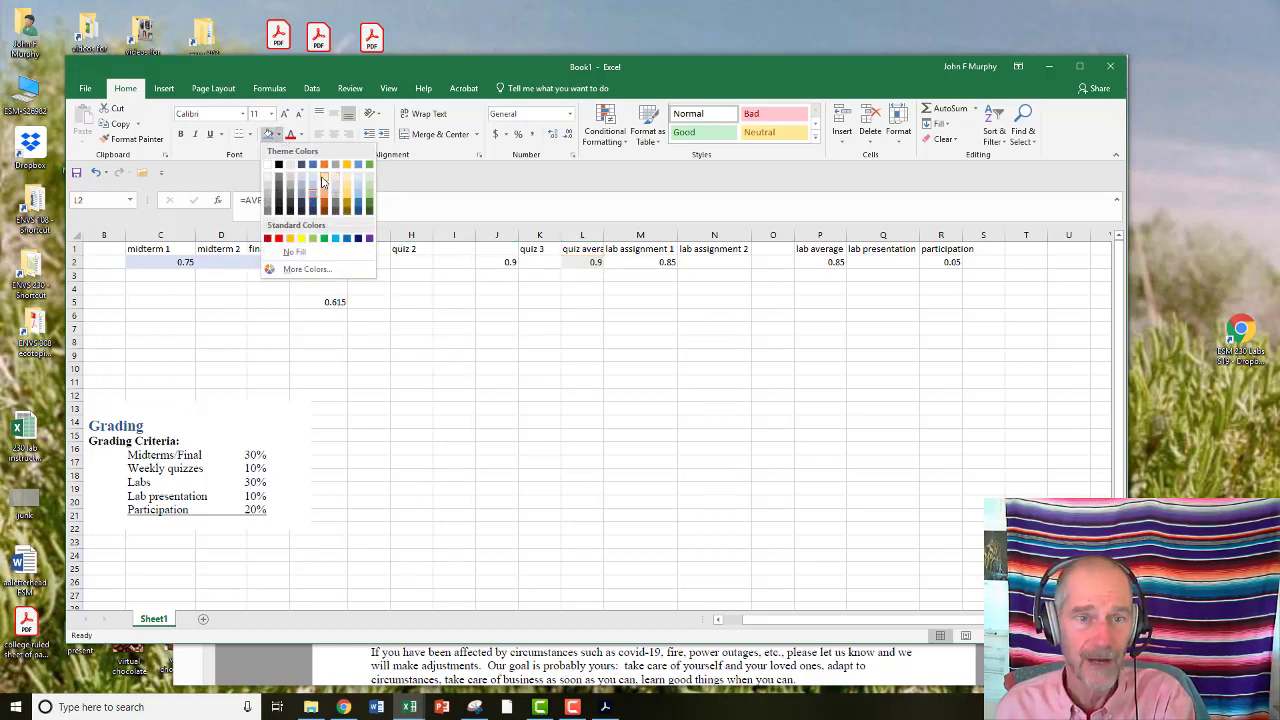
click(324, 182)
click(640, 416)
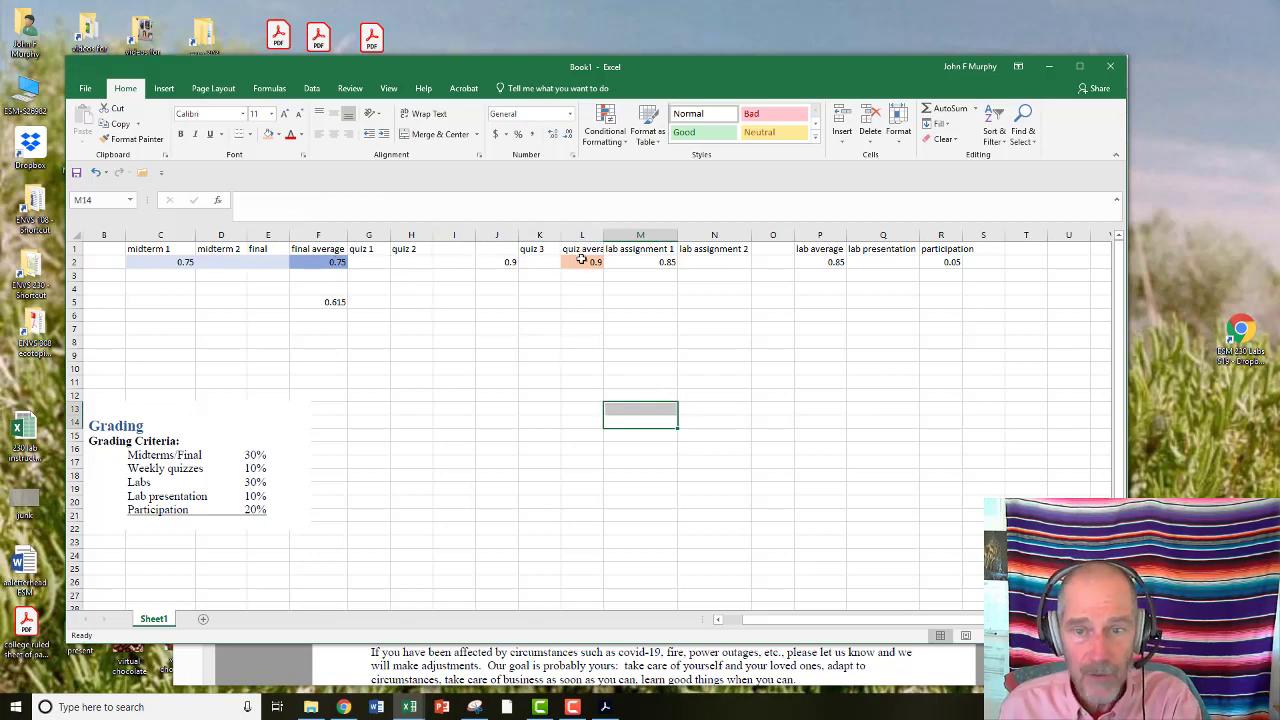
click(832, 261)
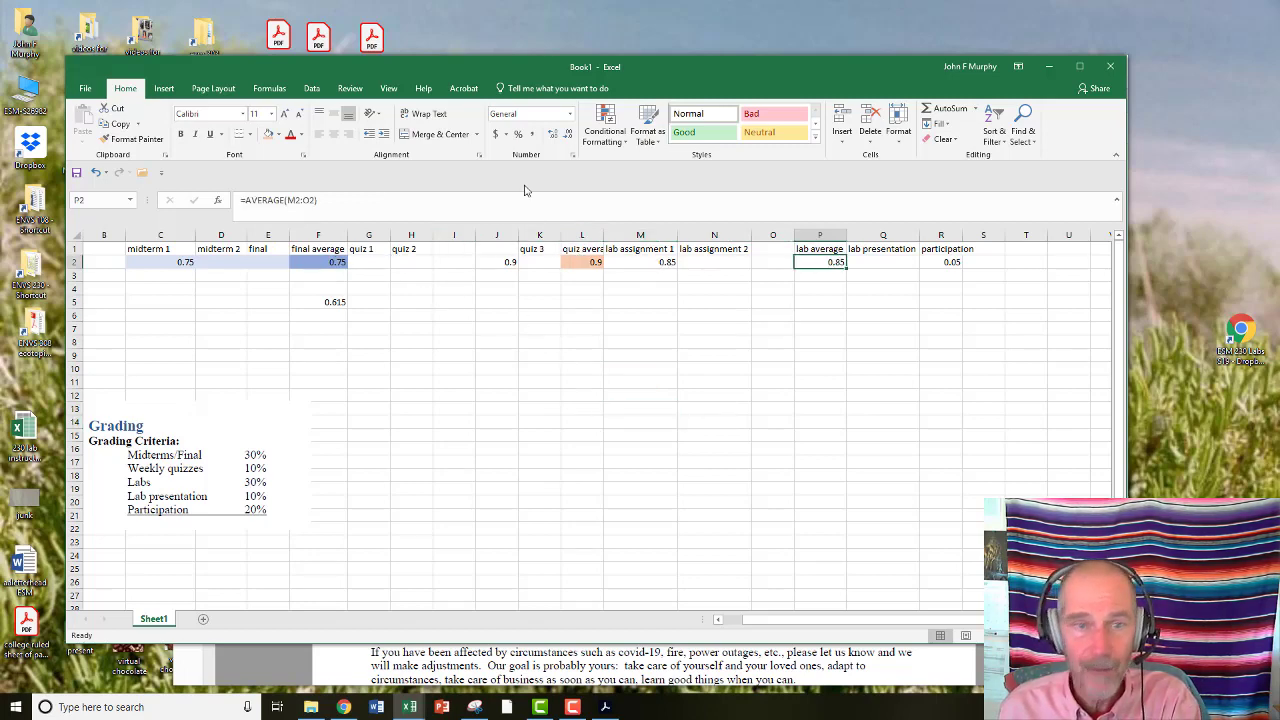
click(279, 135)
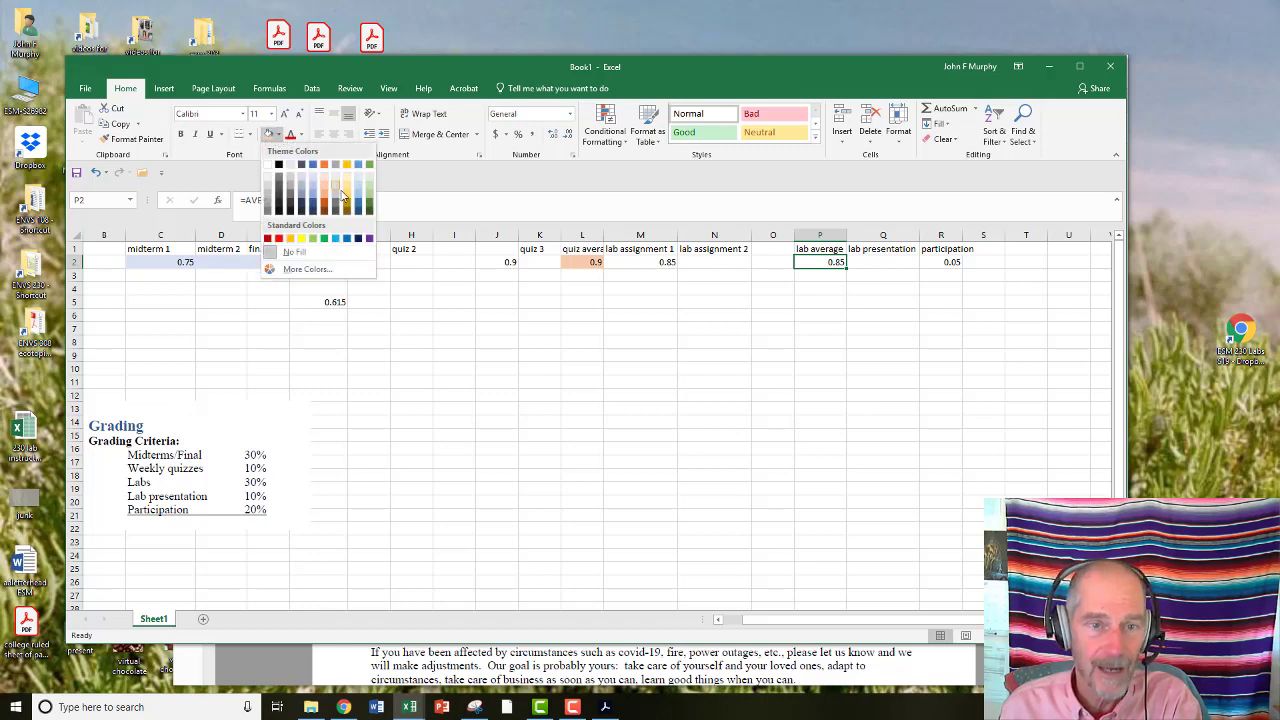
click(348, 190)
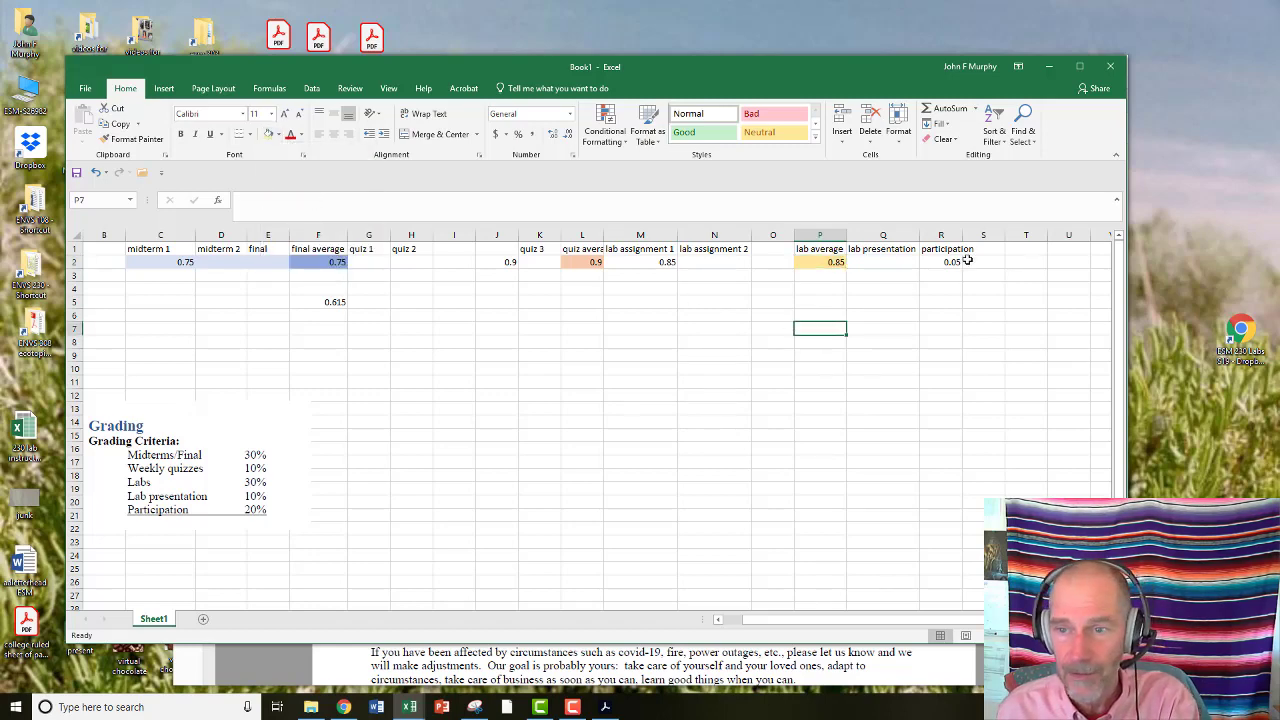
Fill the lab presentation cell Q2 with light blue and the participation cell R2 with light green.
click(888, 260)
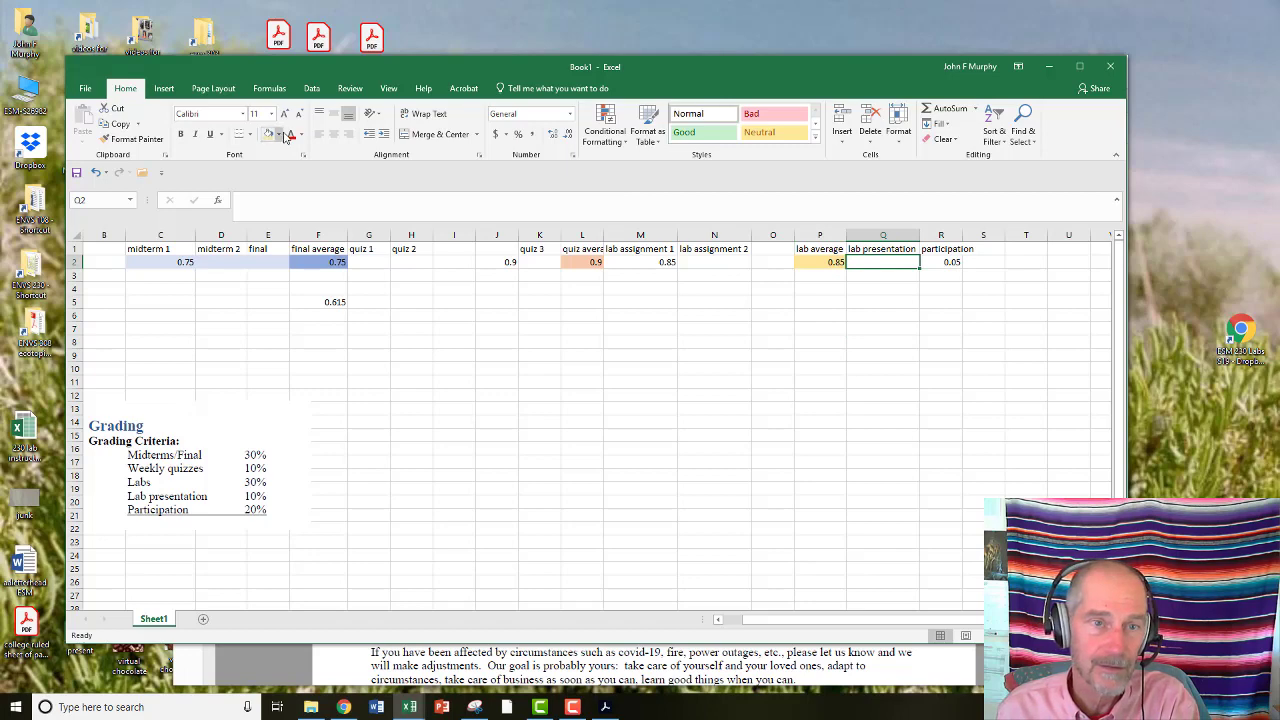
click(279, 135)
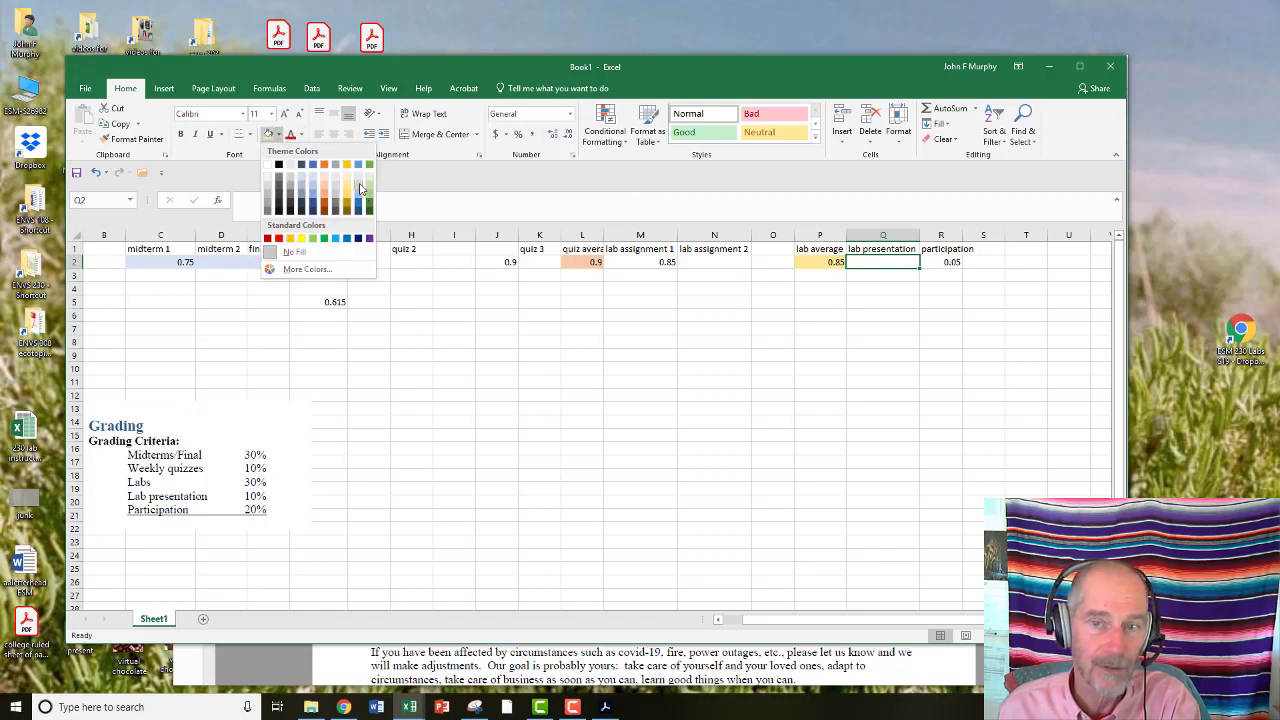
click(357, 186)
click(938, 260)
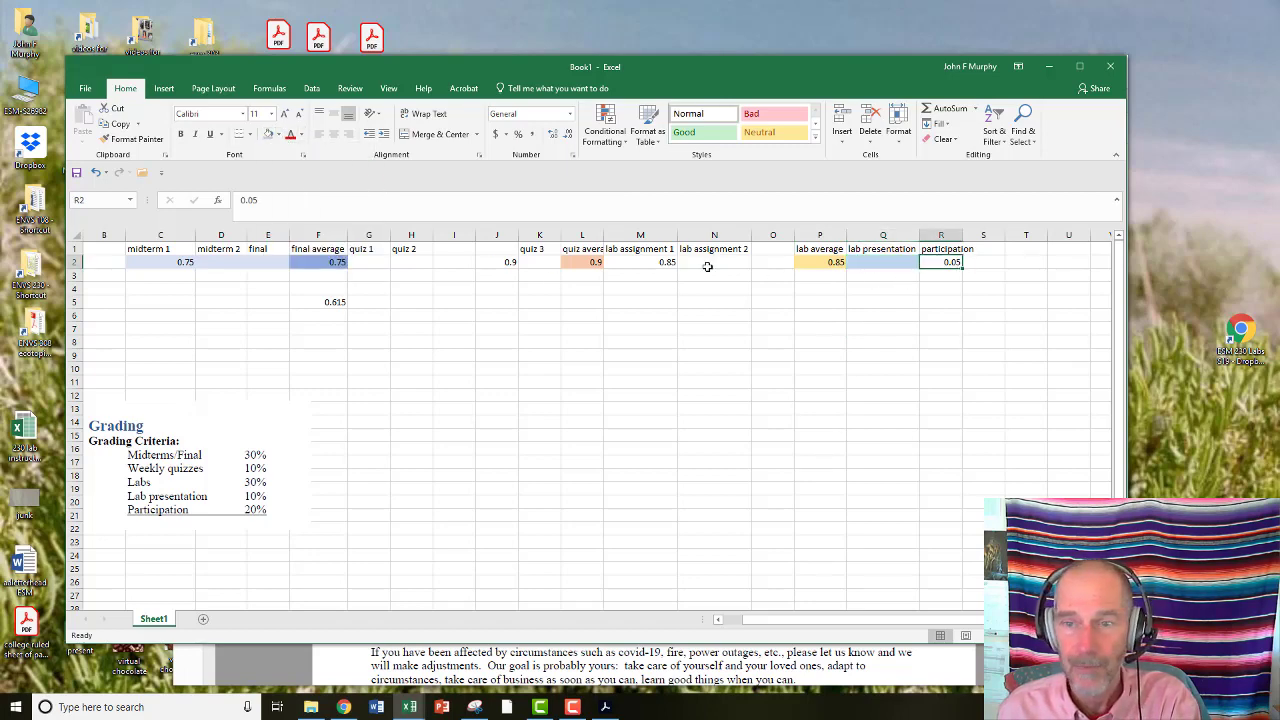
click(279, 135)
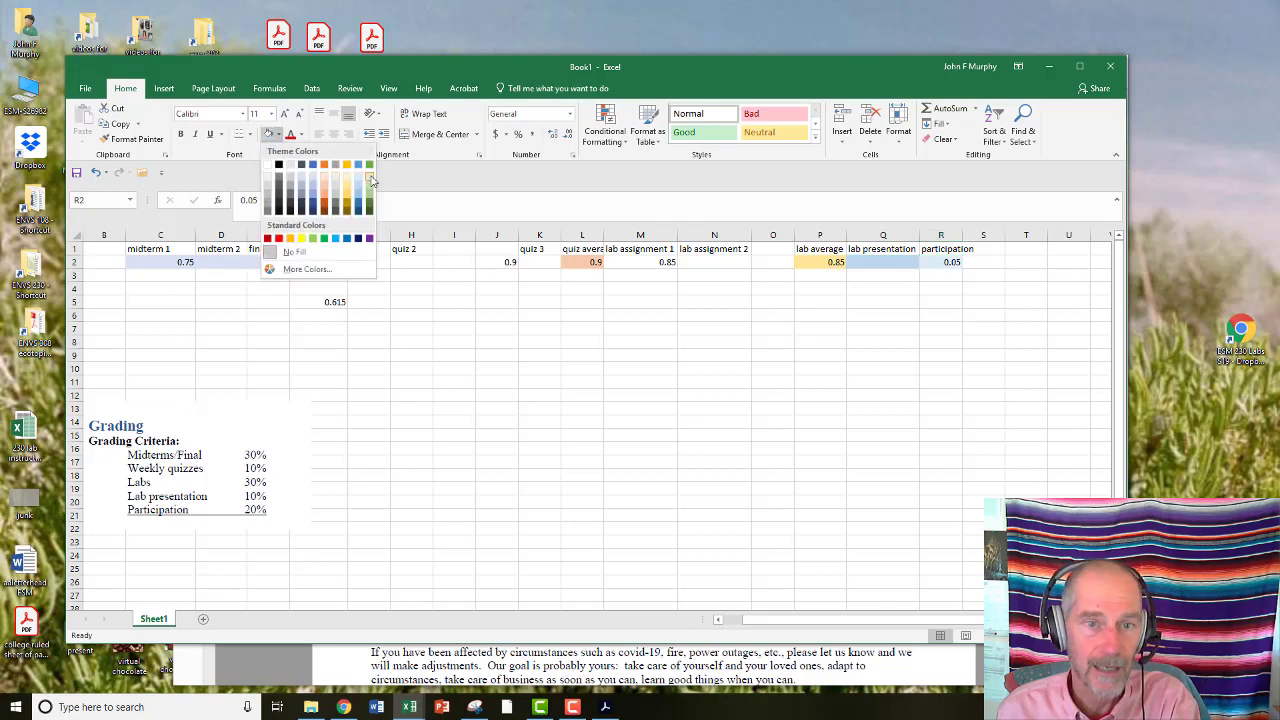
click(369, 176)
click(866, 437)
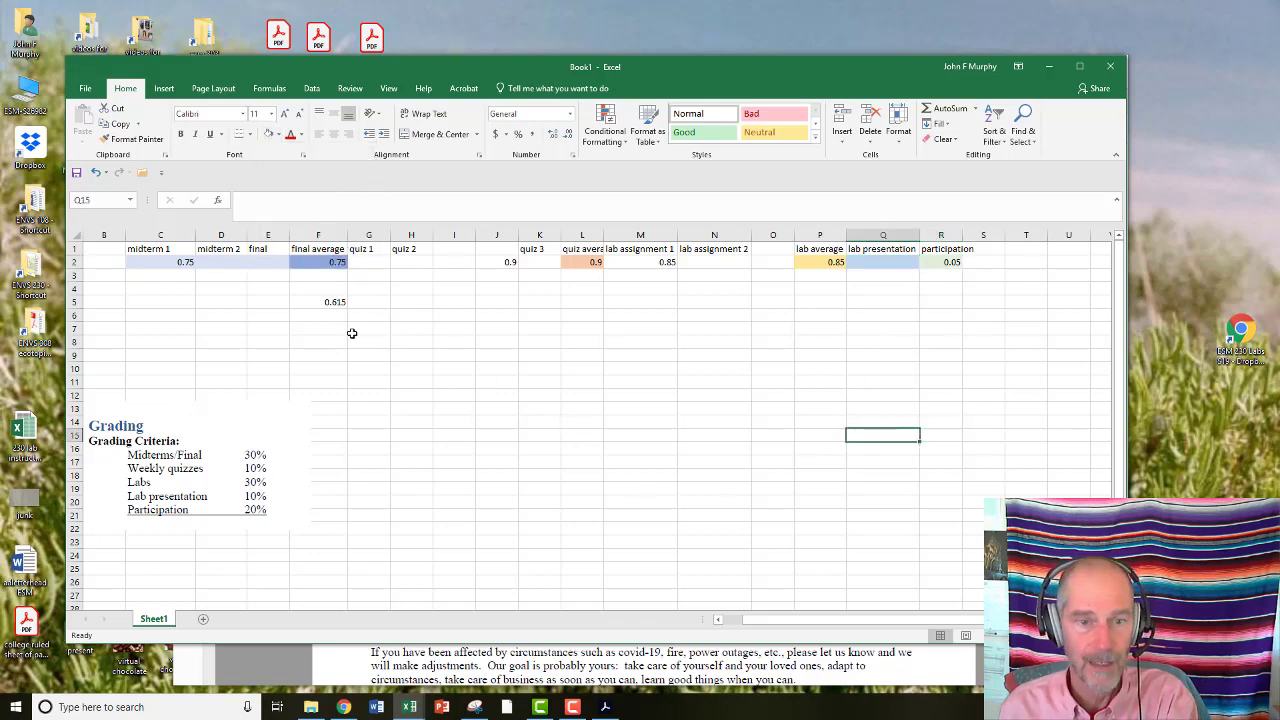
Complete the weighted grade formula in F5 as =0.3*F2+0.1*L2+0.3*P2+.1*Q2+.2*R2, adding the lab average, lab presentation and participation terms.
click(321, 304)
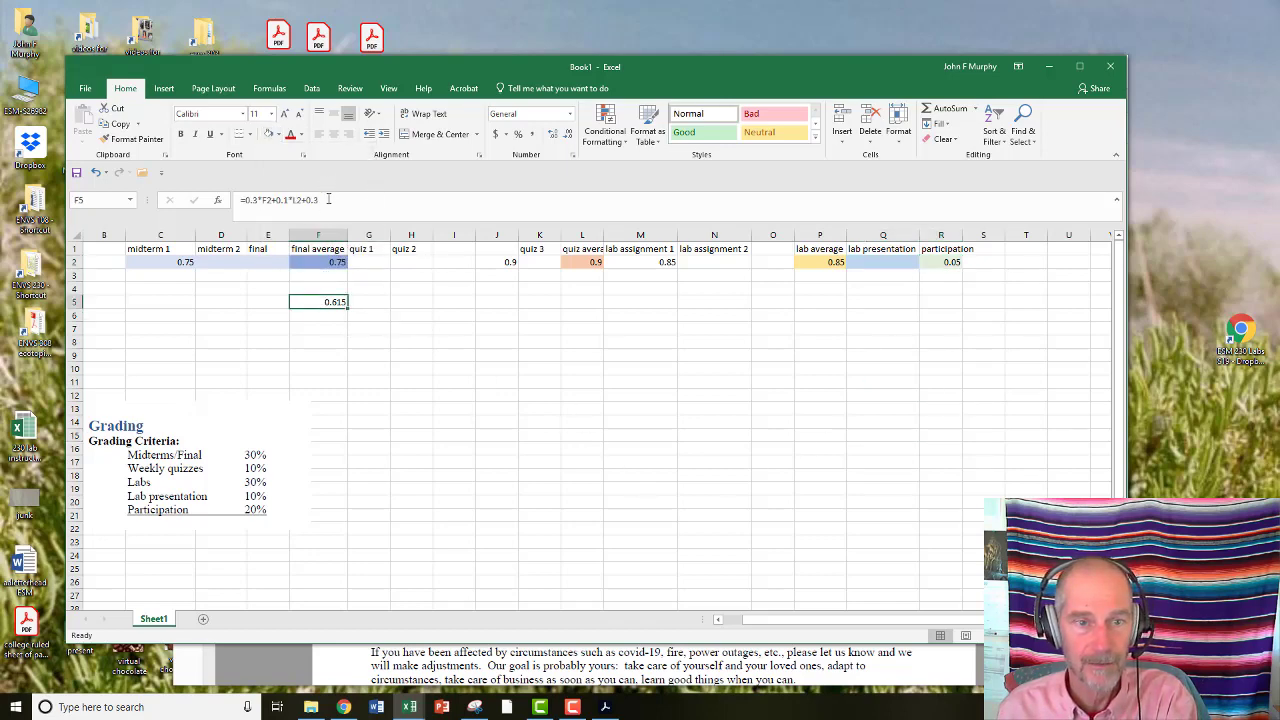
click(328, 199)
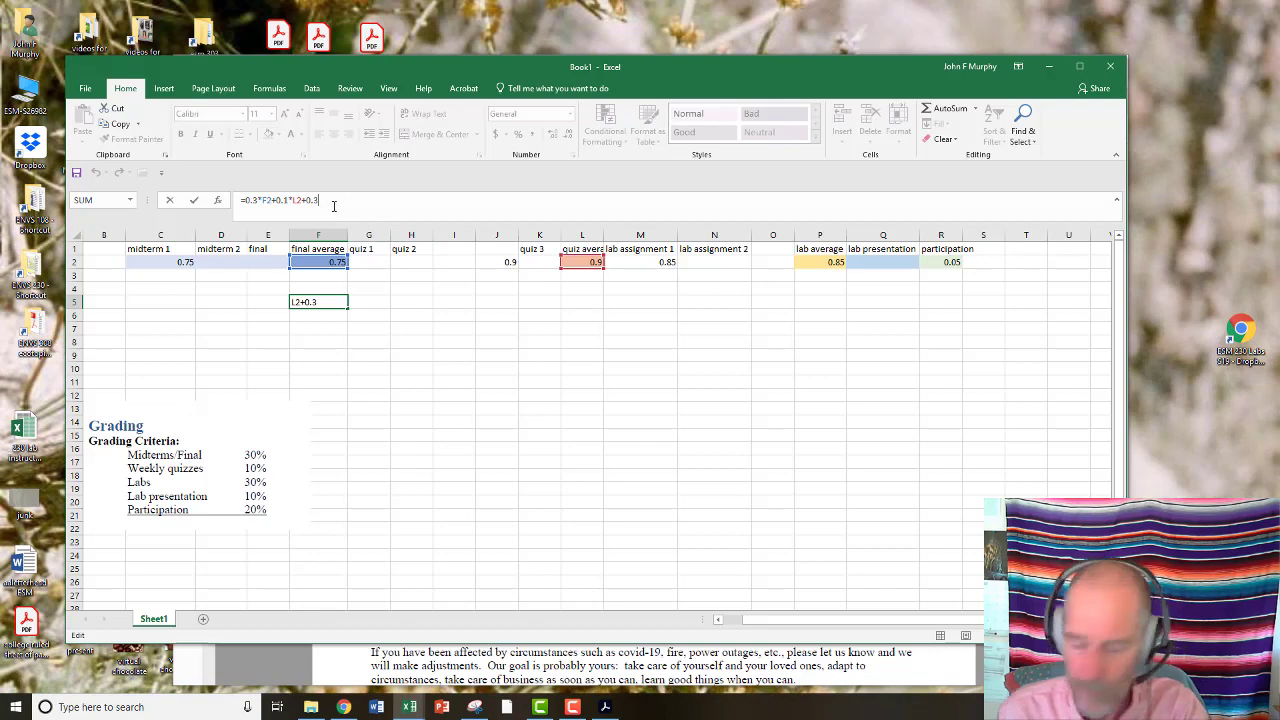
text(*)
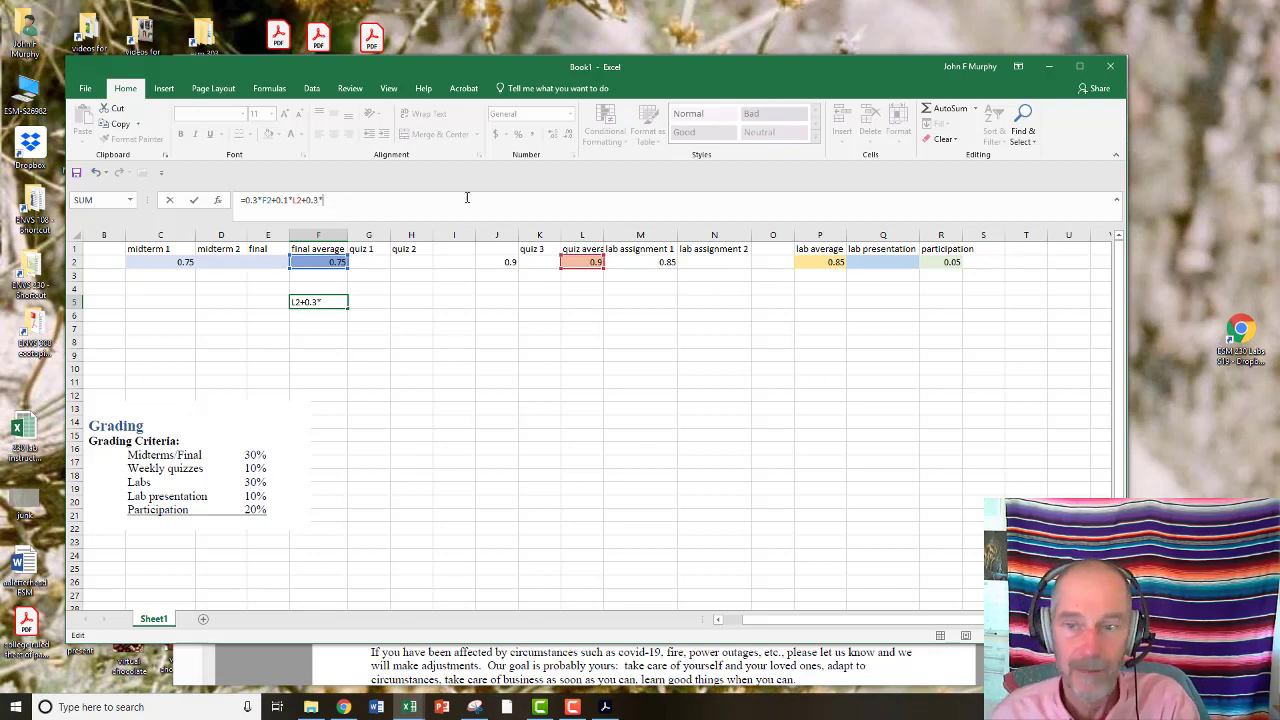
click(820, 260)
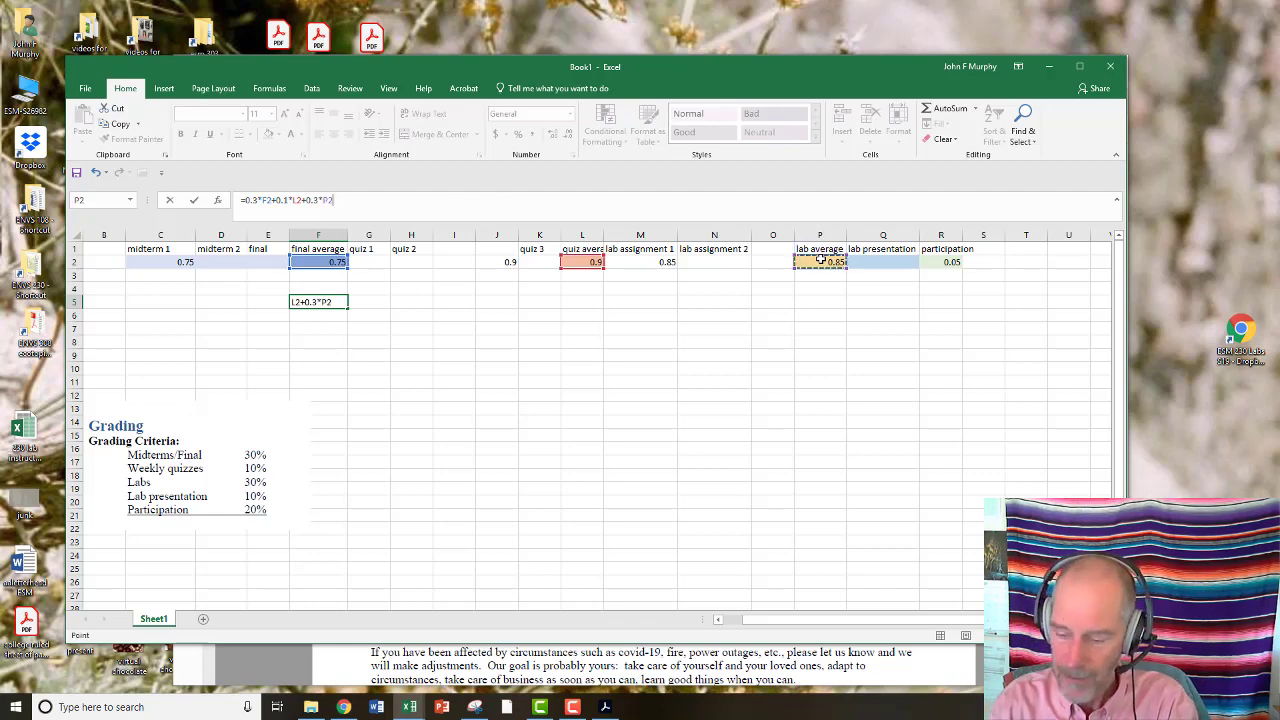
text(+.1)
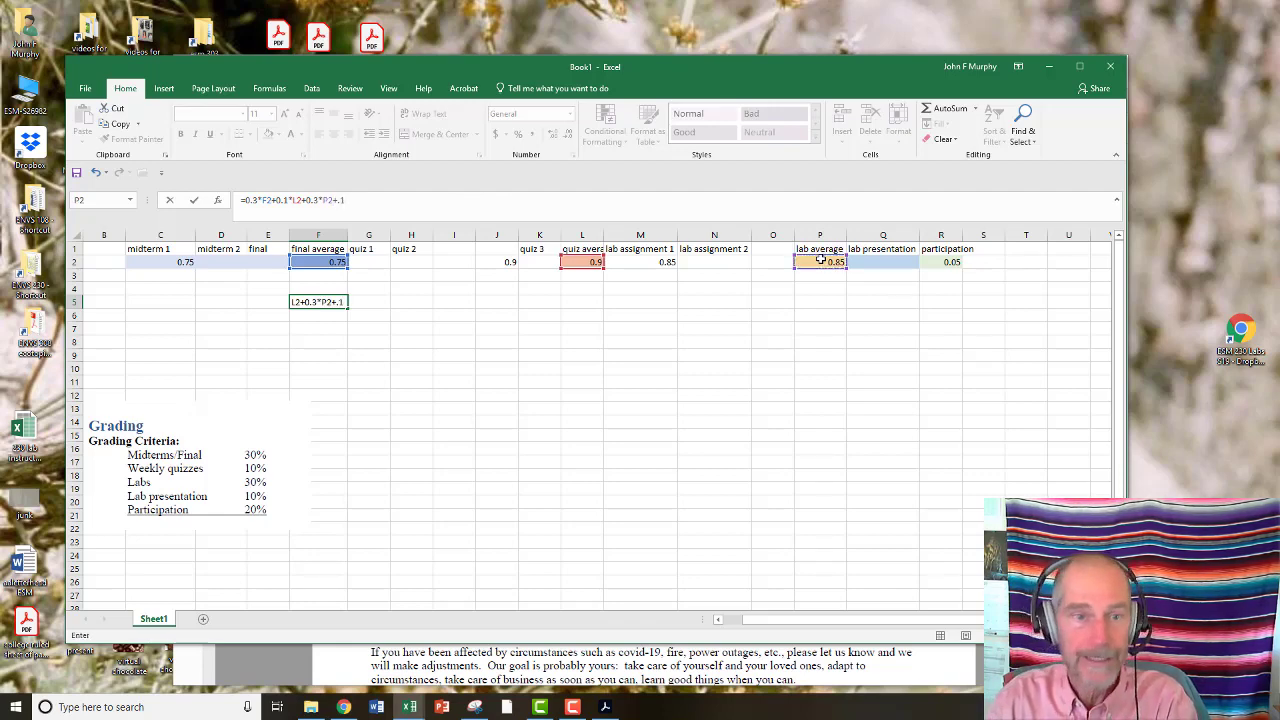
text(*)
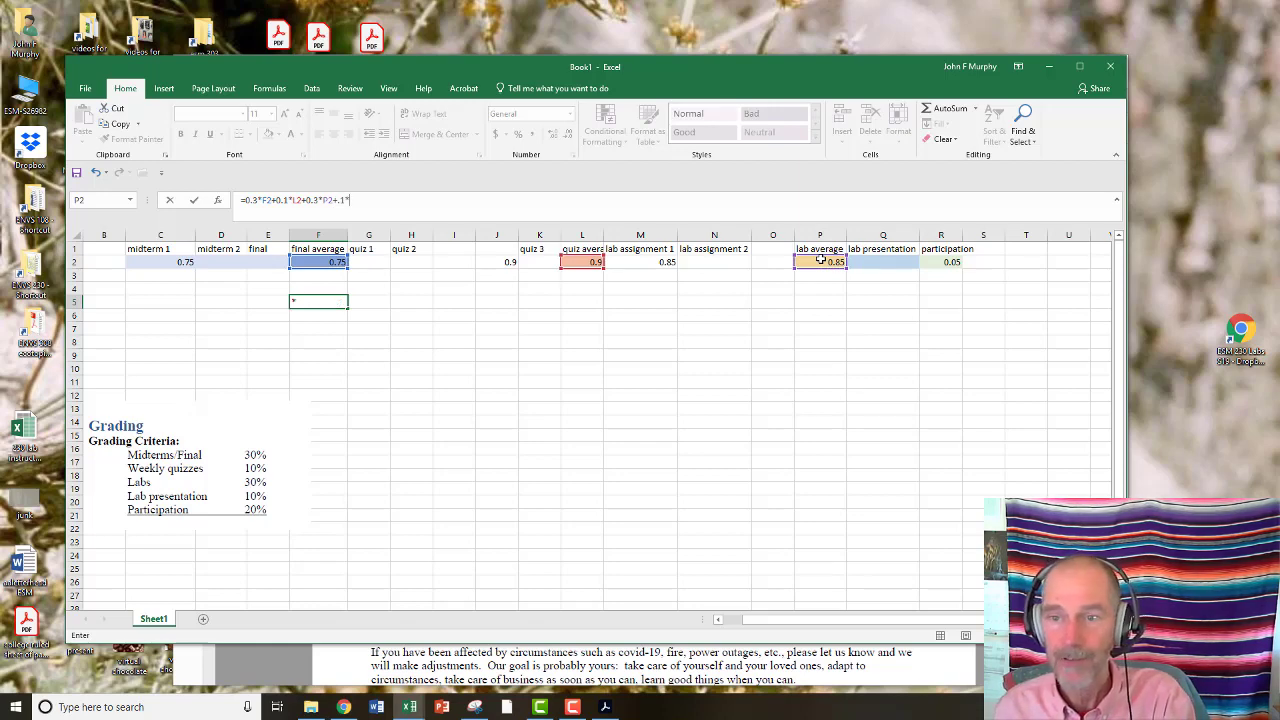
click(861, 263)
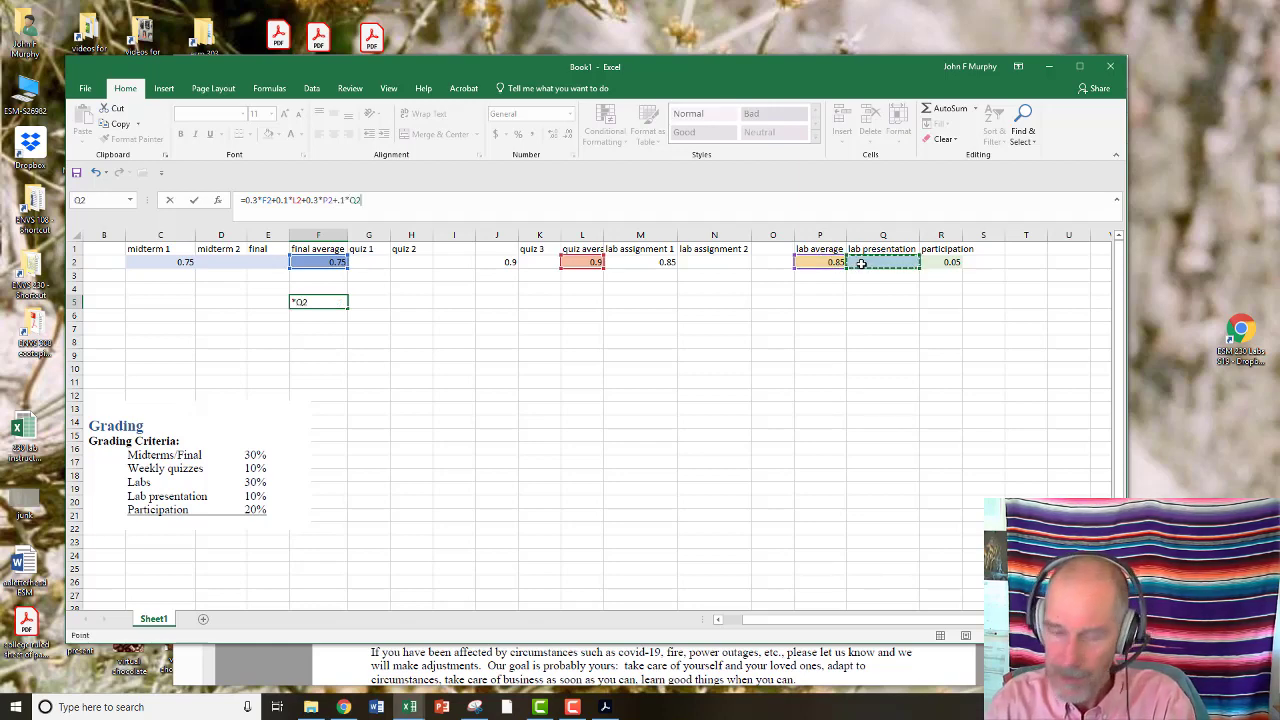
text(+)
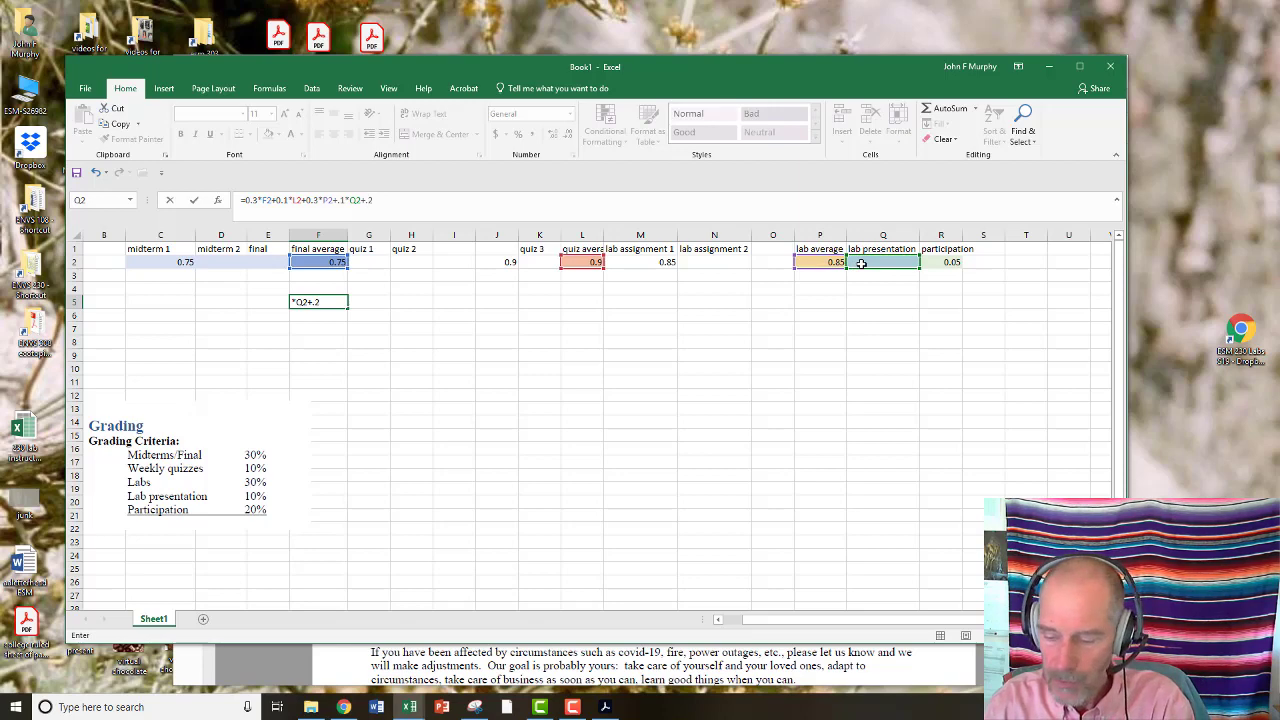
text(.2)
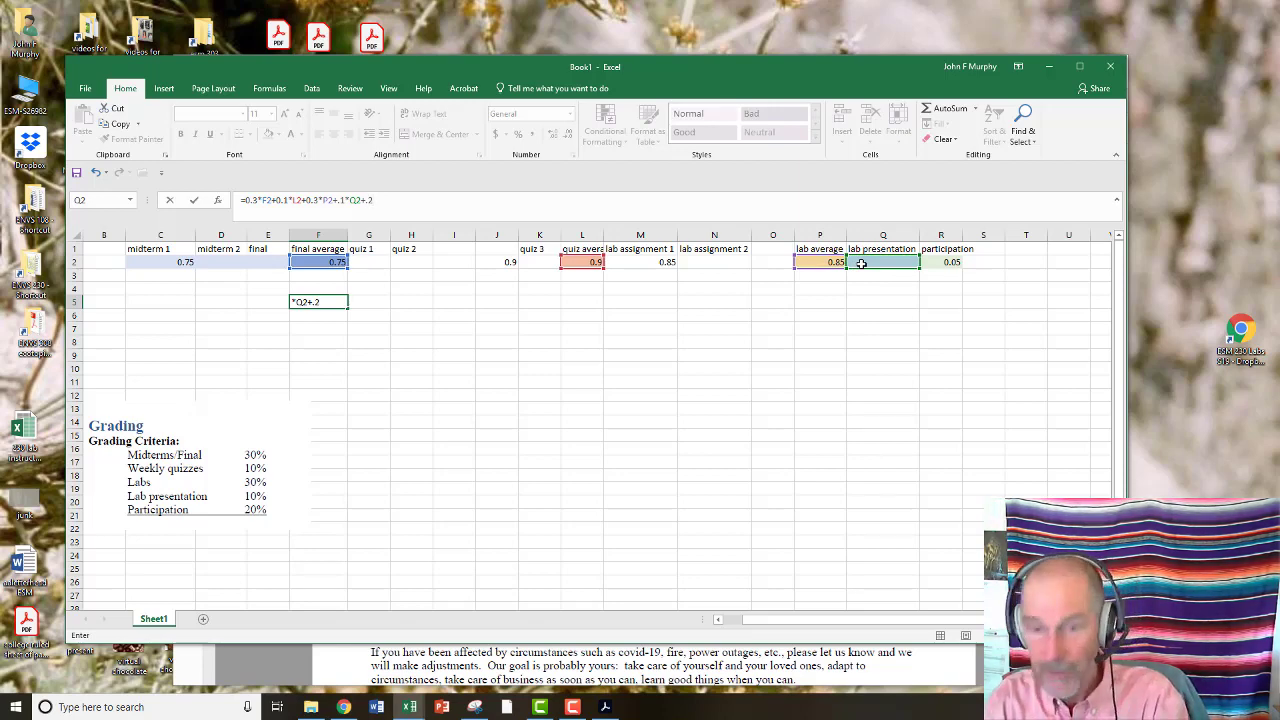
text(*)
click(946, 262)
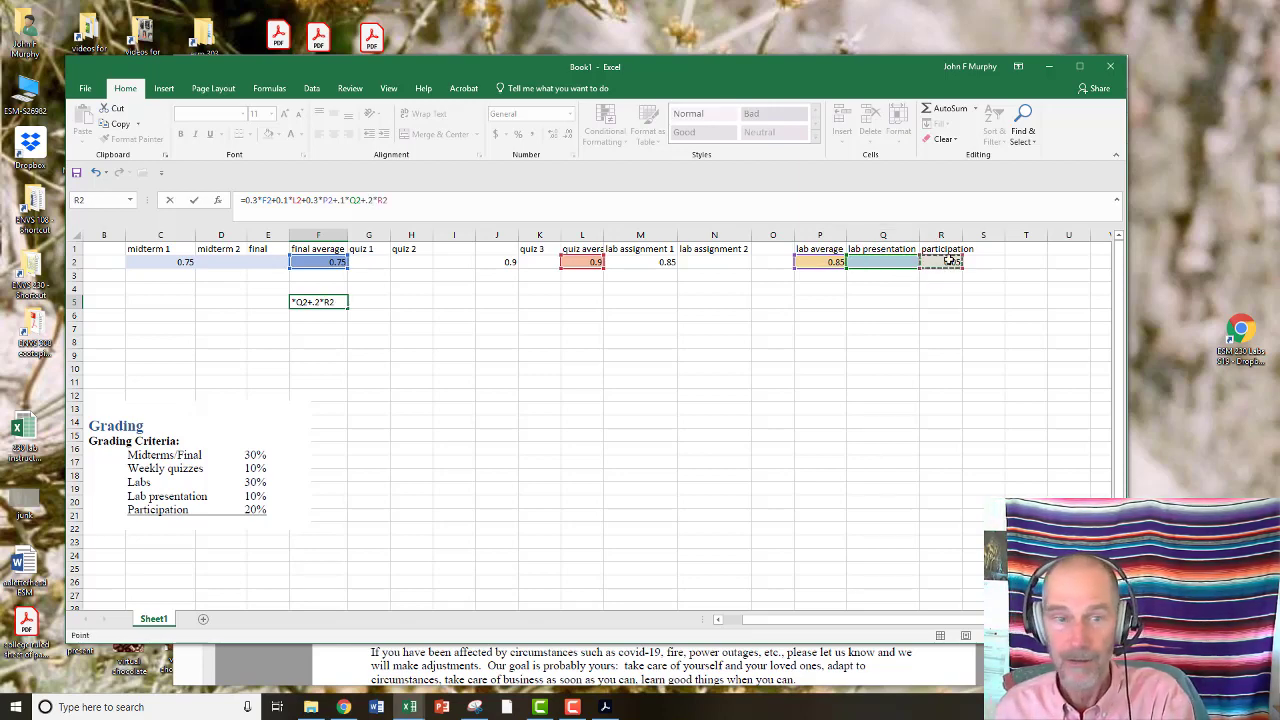
key(Return)
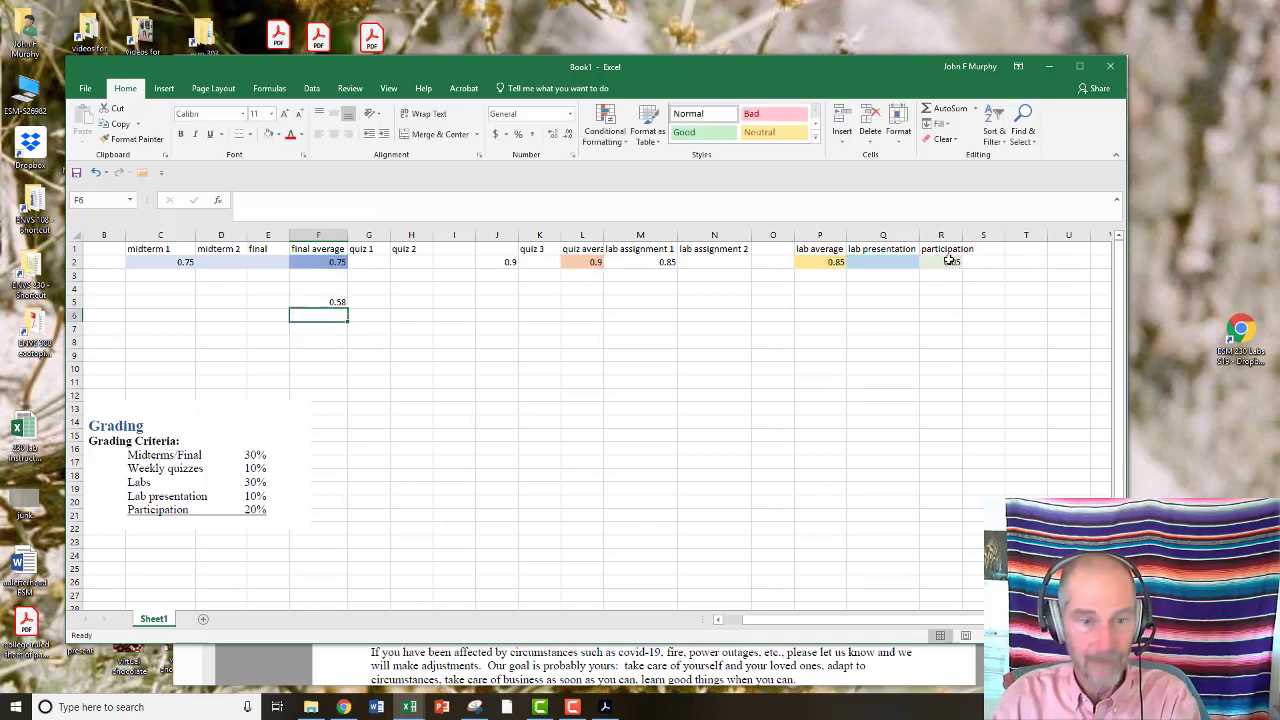
Change the participation score in R2 to 0.90.
click(897, 310)
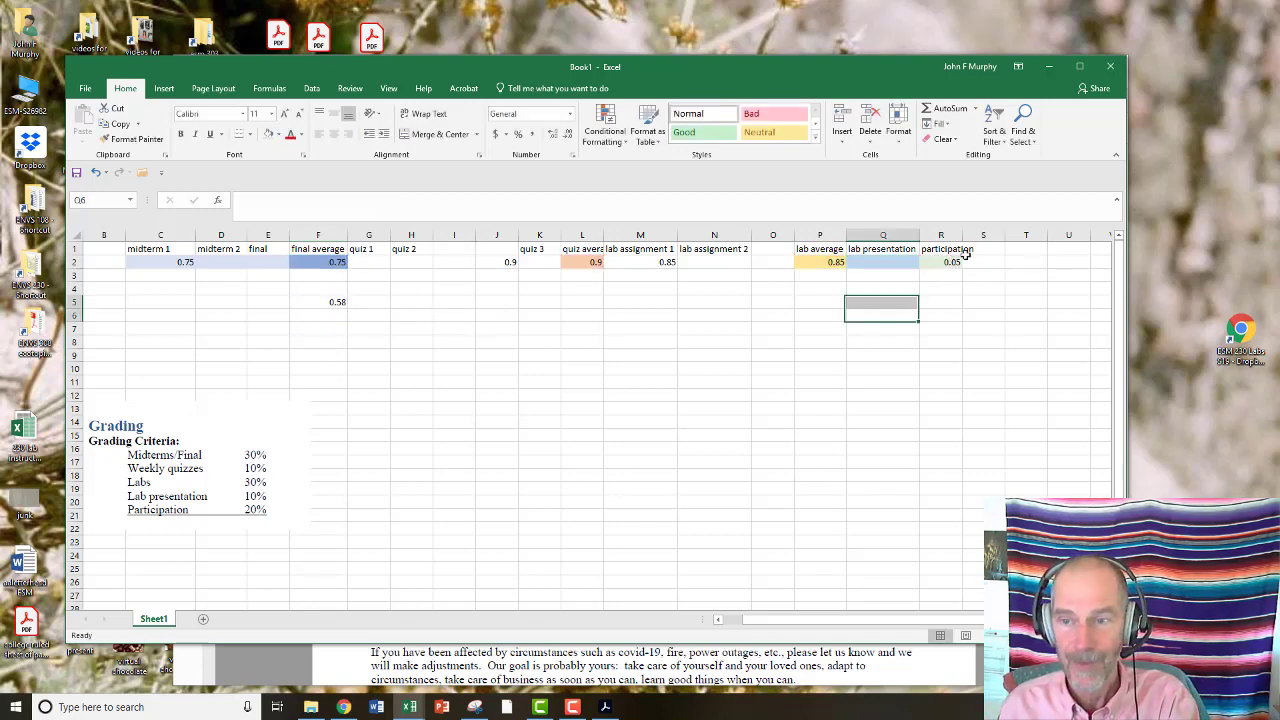
click(940, 261)
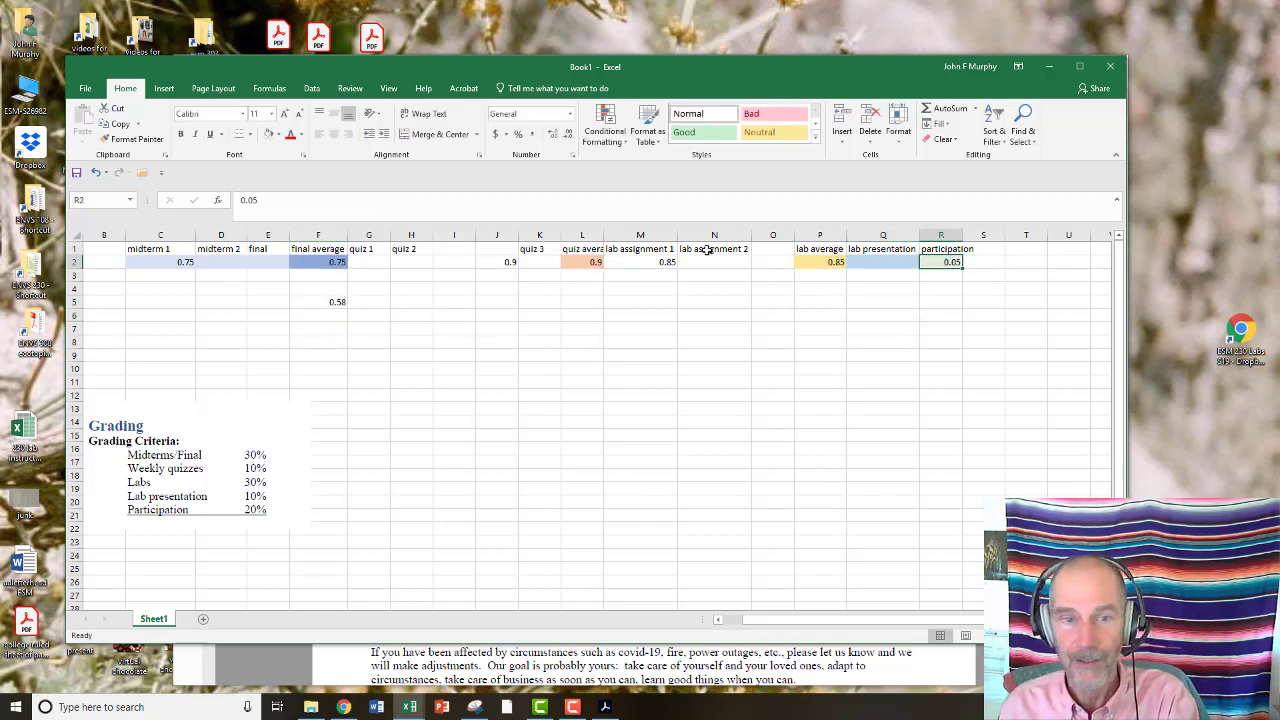
click(266, 200)
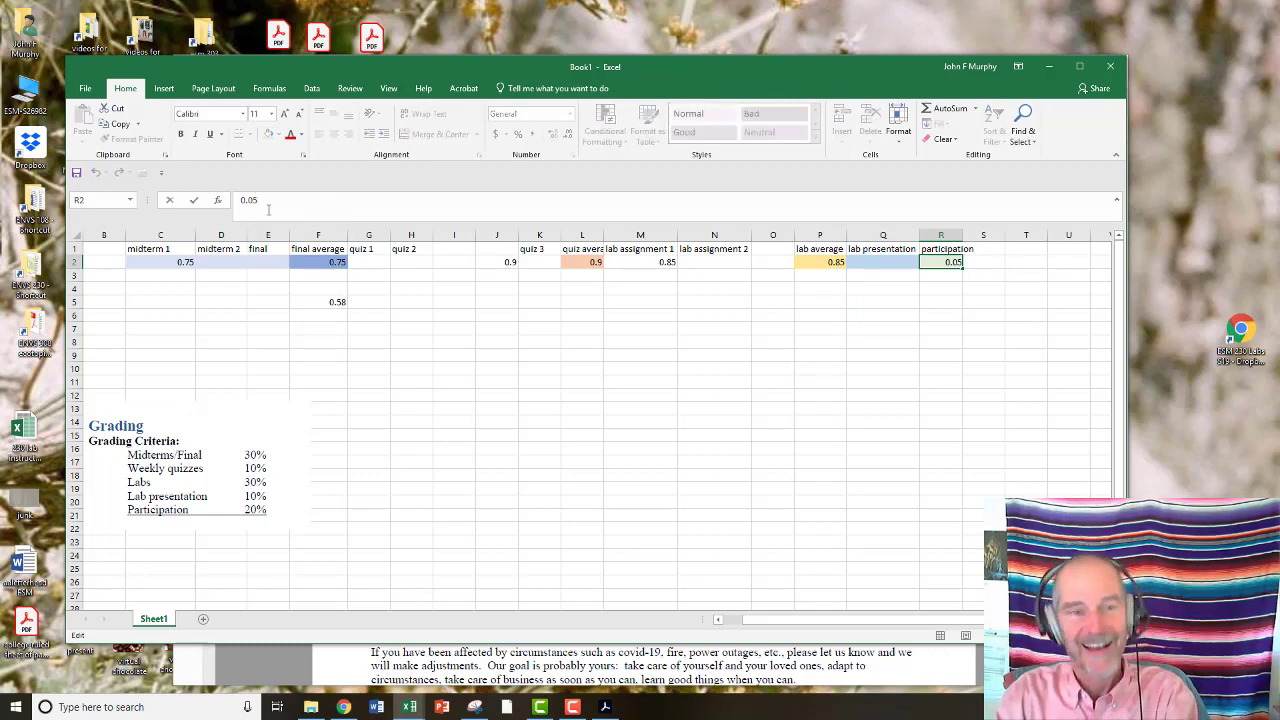
key(BackSpace)
key(BackSpace)
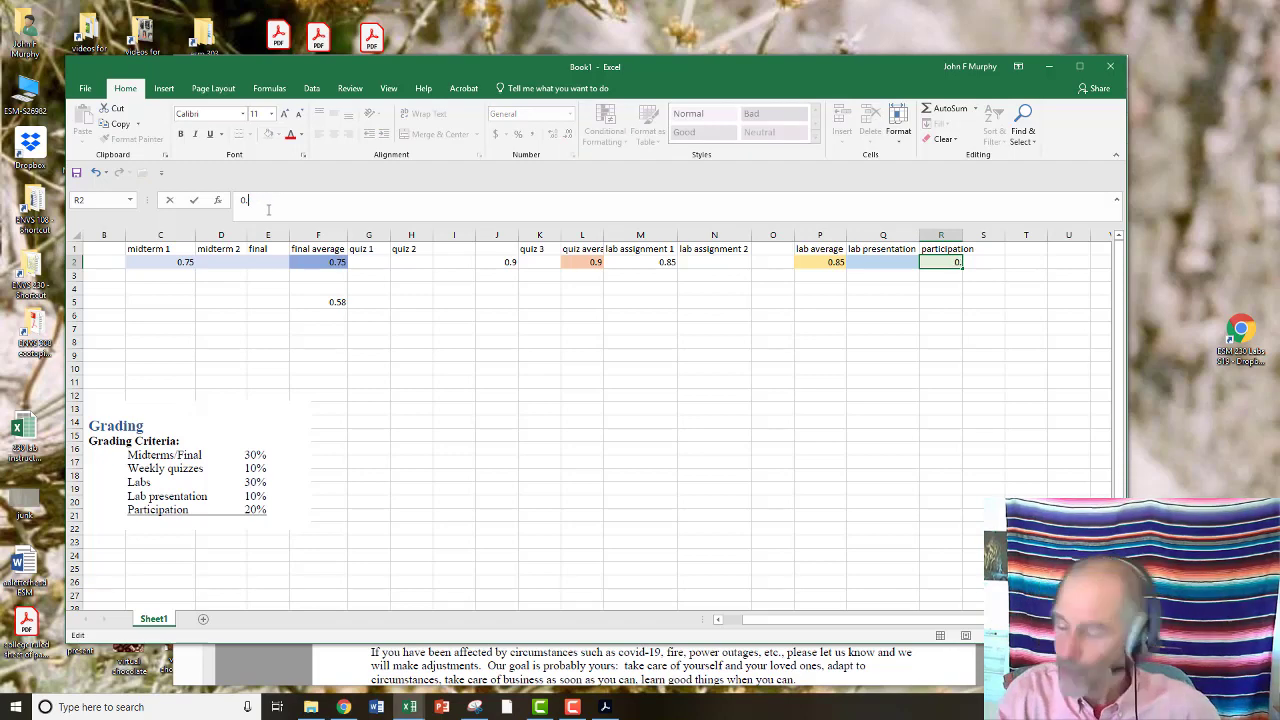
text(90)
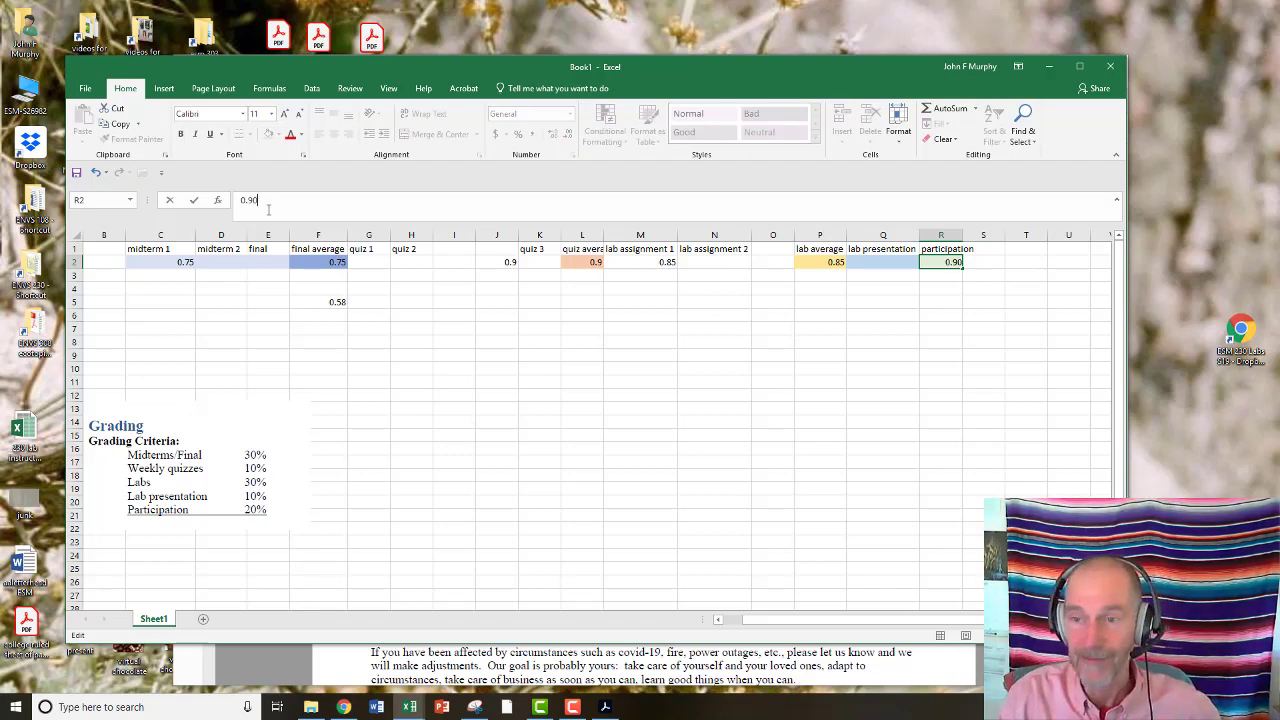
key(Return)
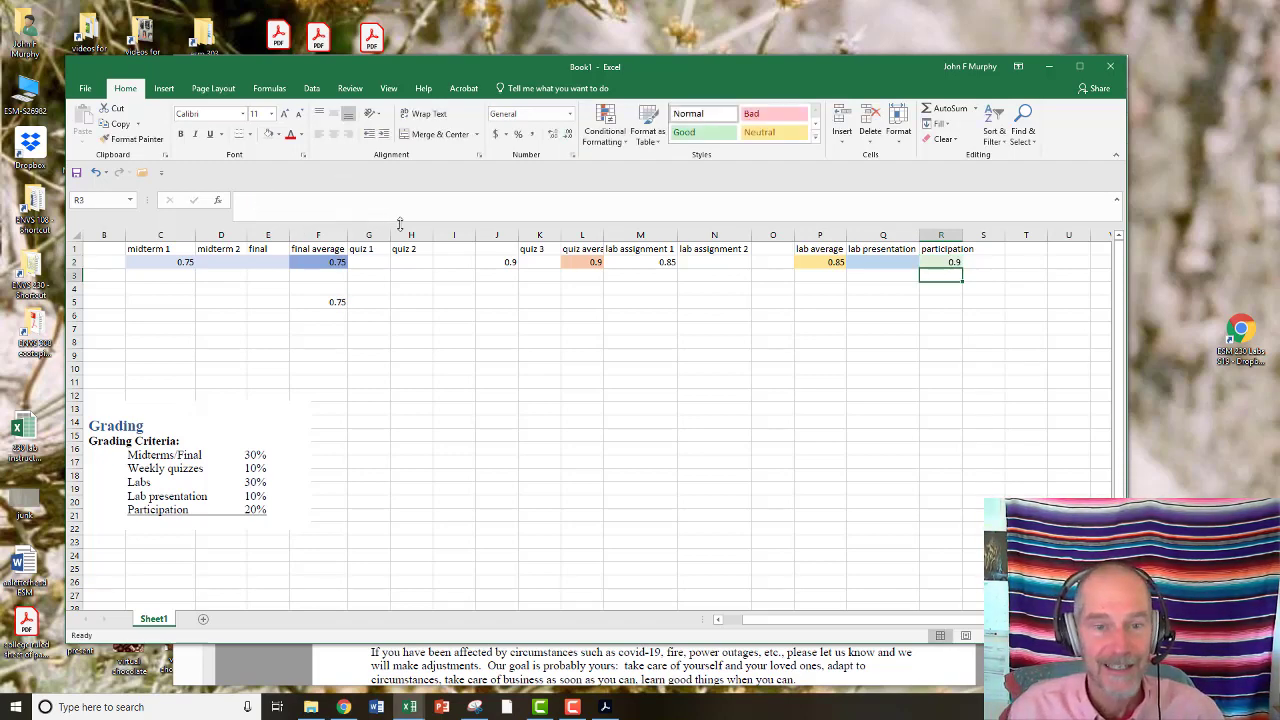
Check the cells referenced by the weighted grade formula in F5 and enter a lab presentation score of .9 in Q2.
click(336, 342)
click(331, 305)
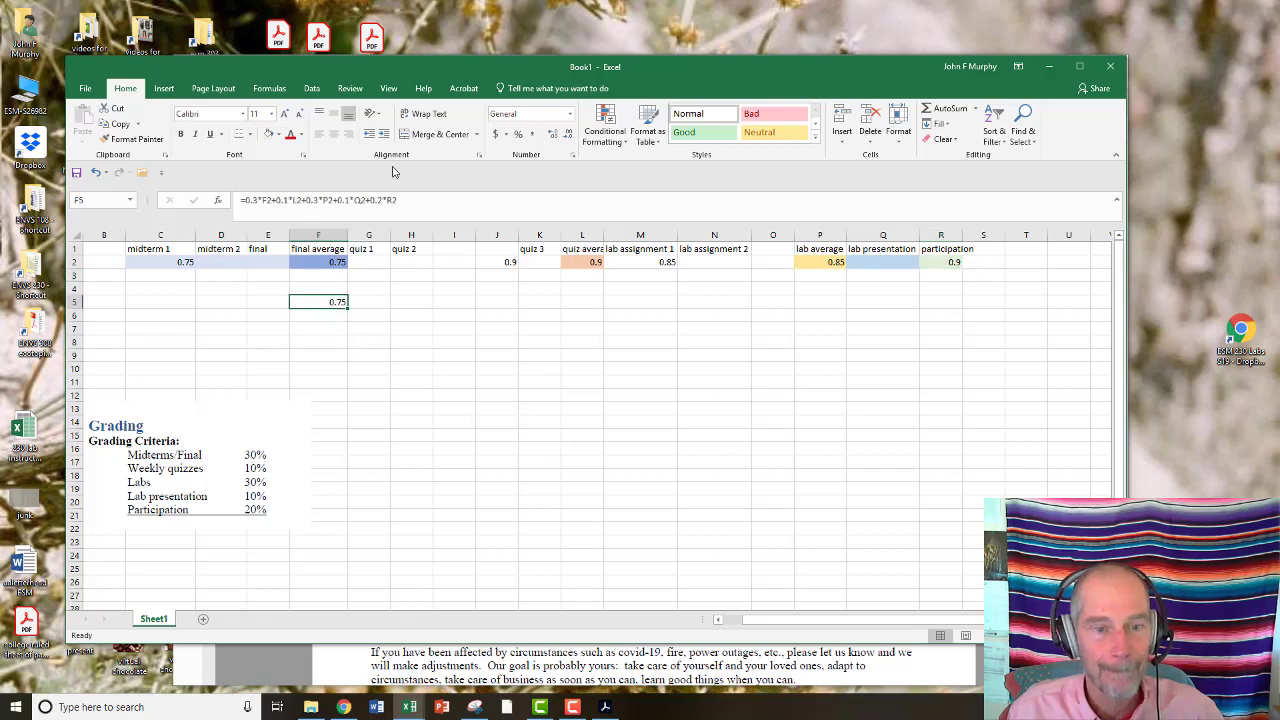
key(F2)
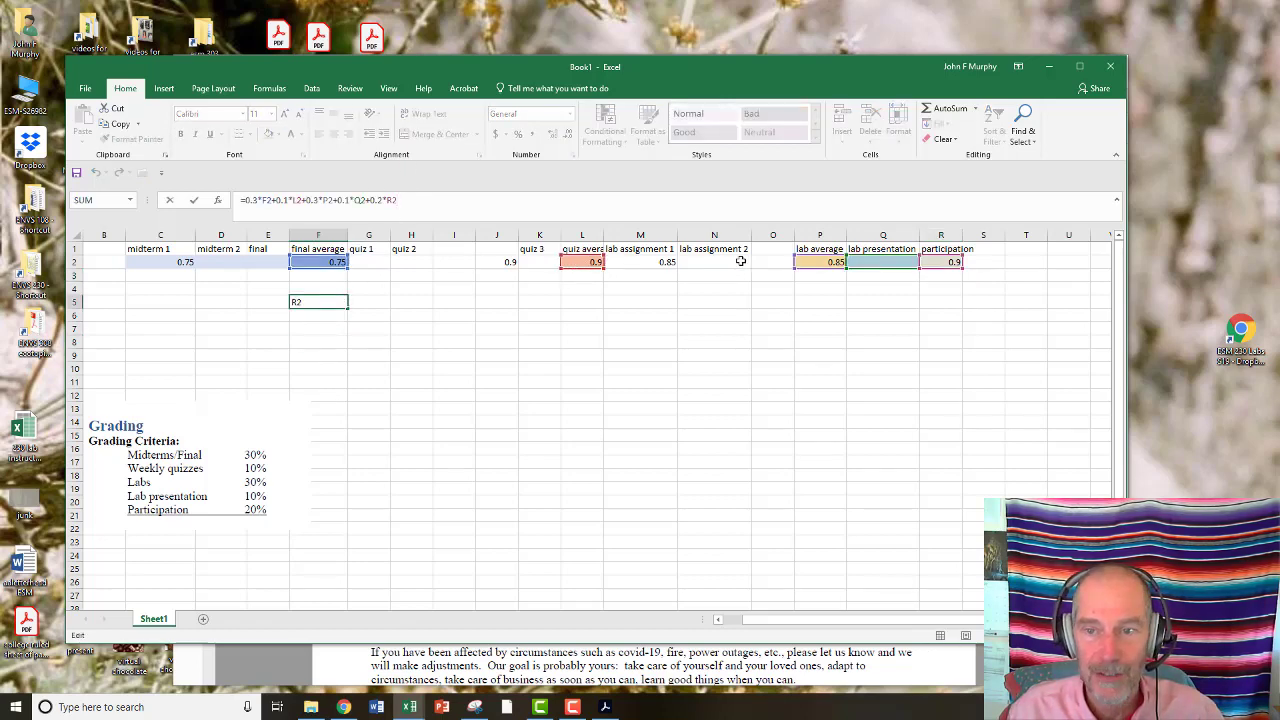
click(890, 261)
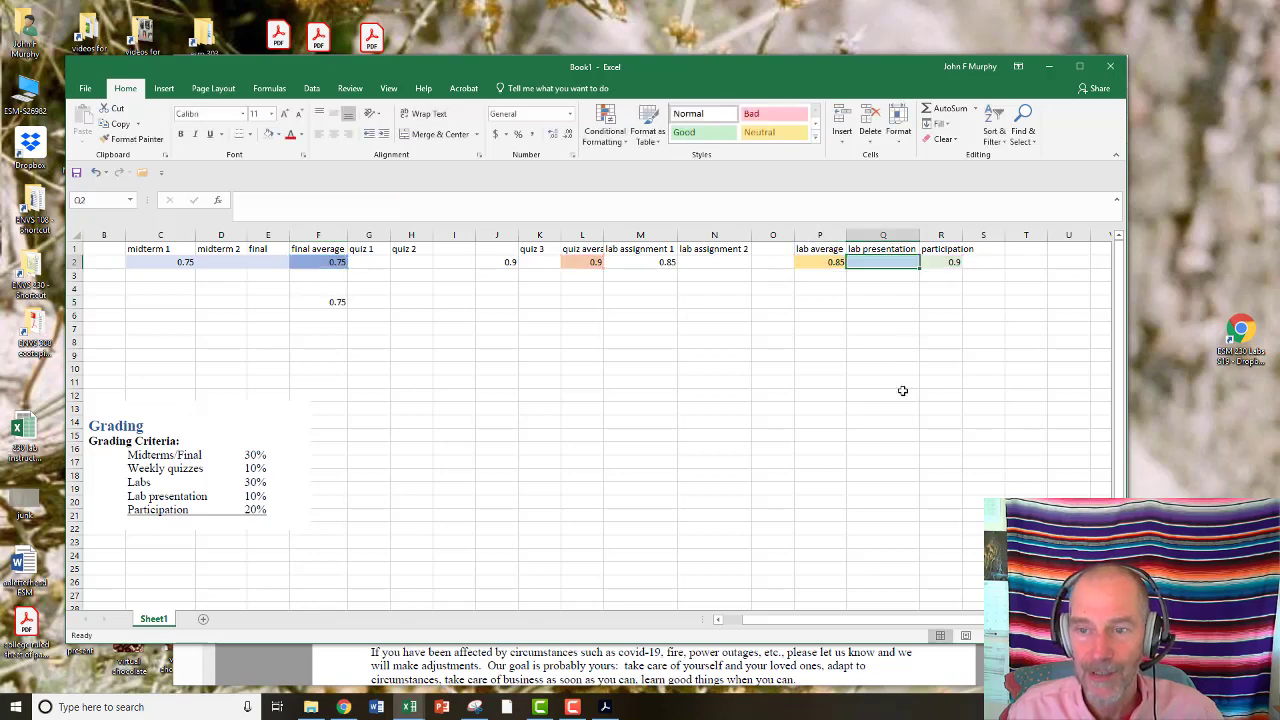
text(.9)
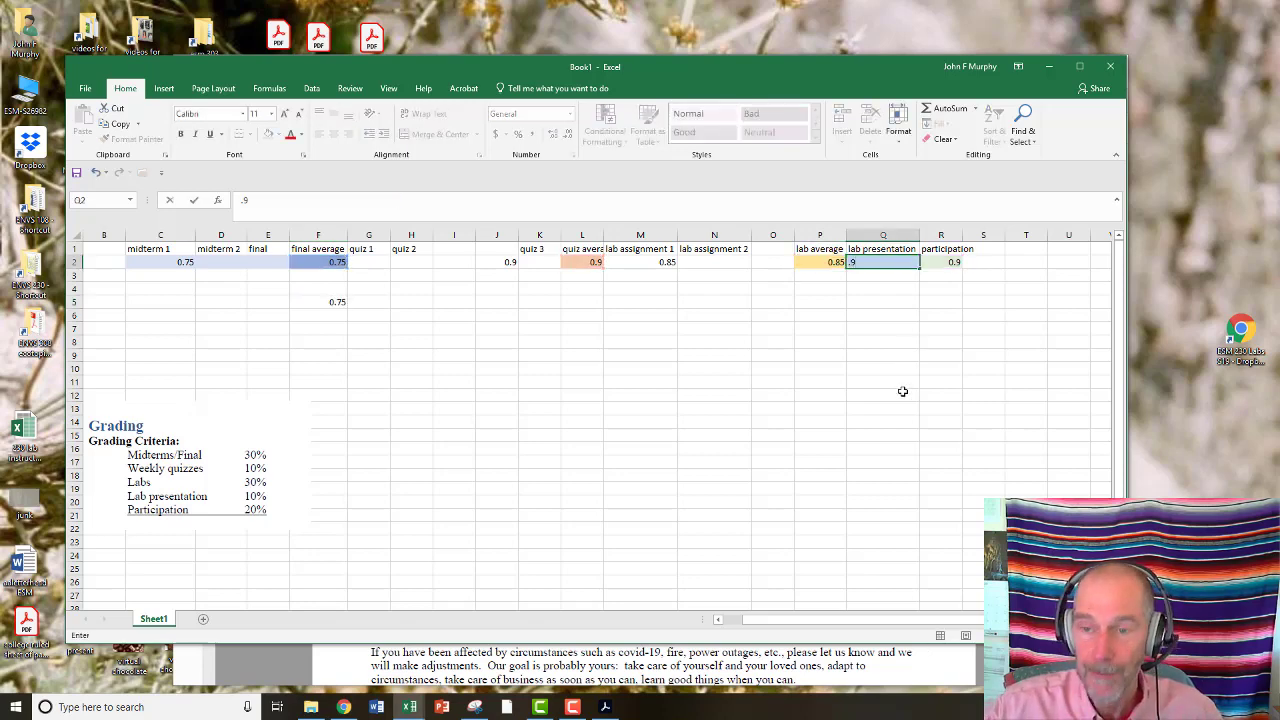
key(Return)
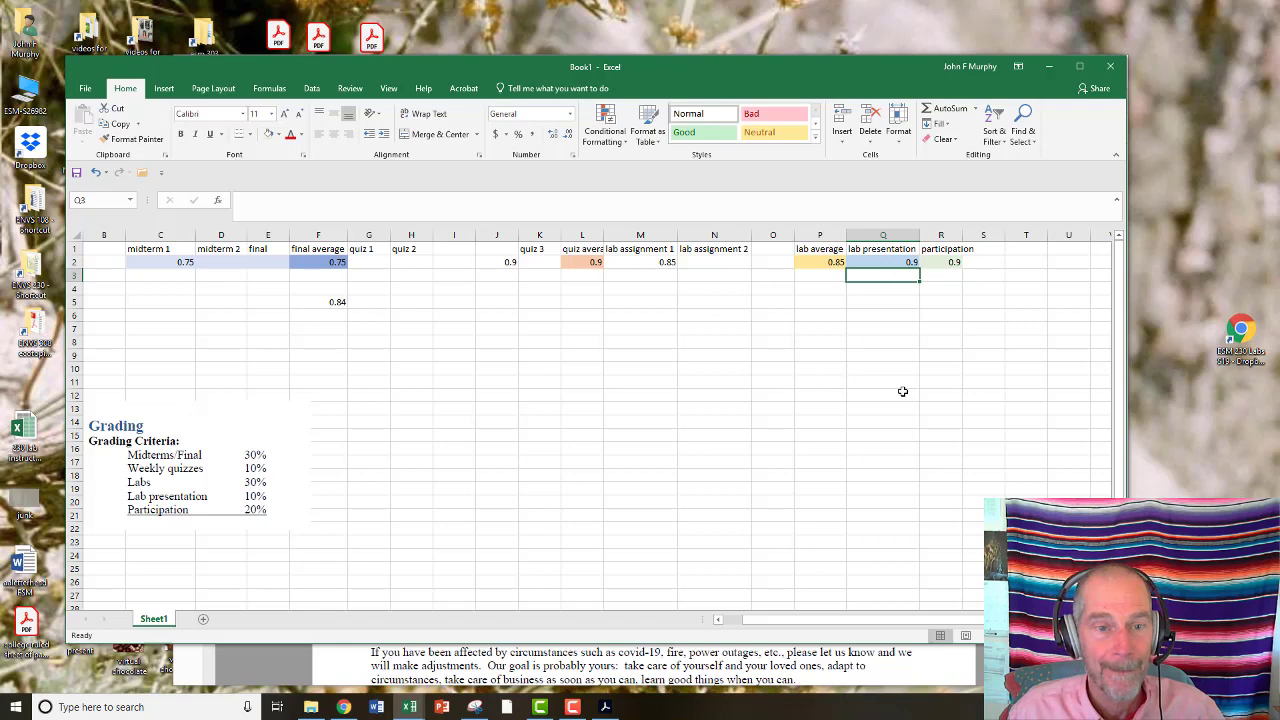
Label the weighted grade with "Final average" in E5 and widen column E to fit the text.
click(720, 404)
click(305, 299)
click(272, 303)
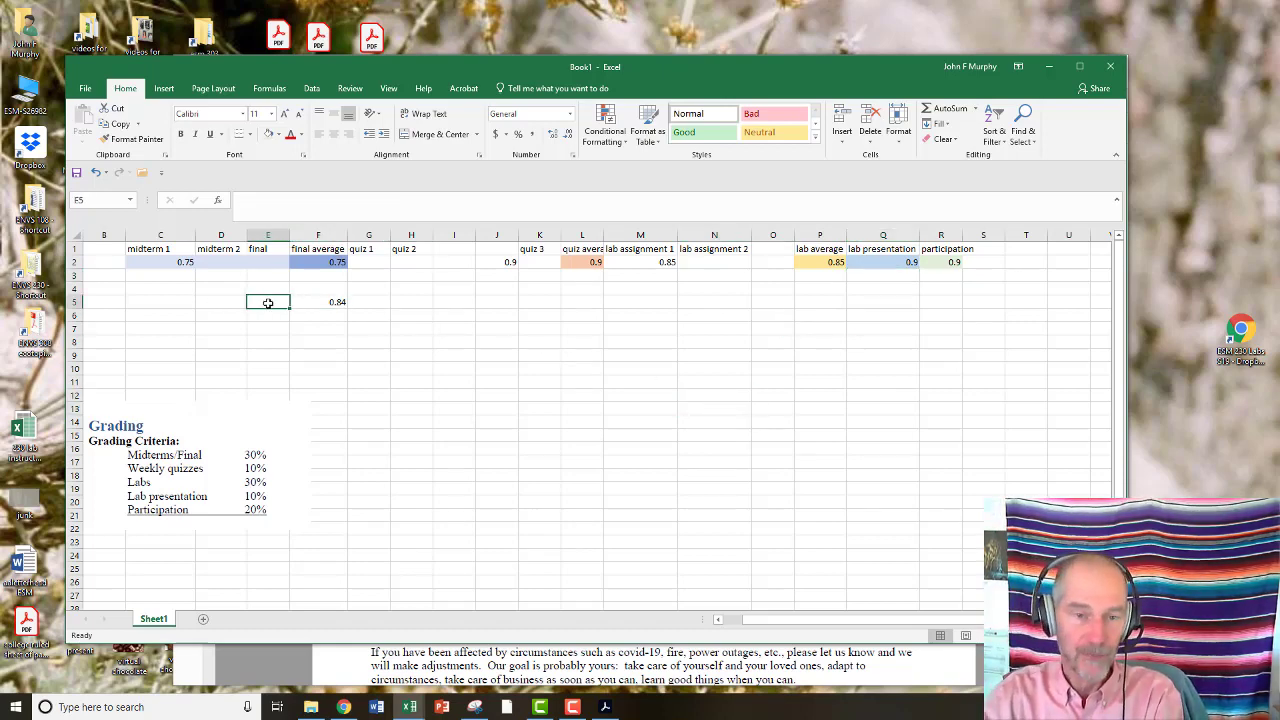
text(Final average)
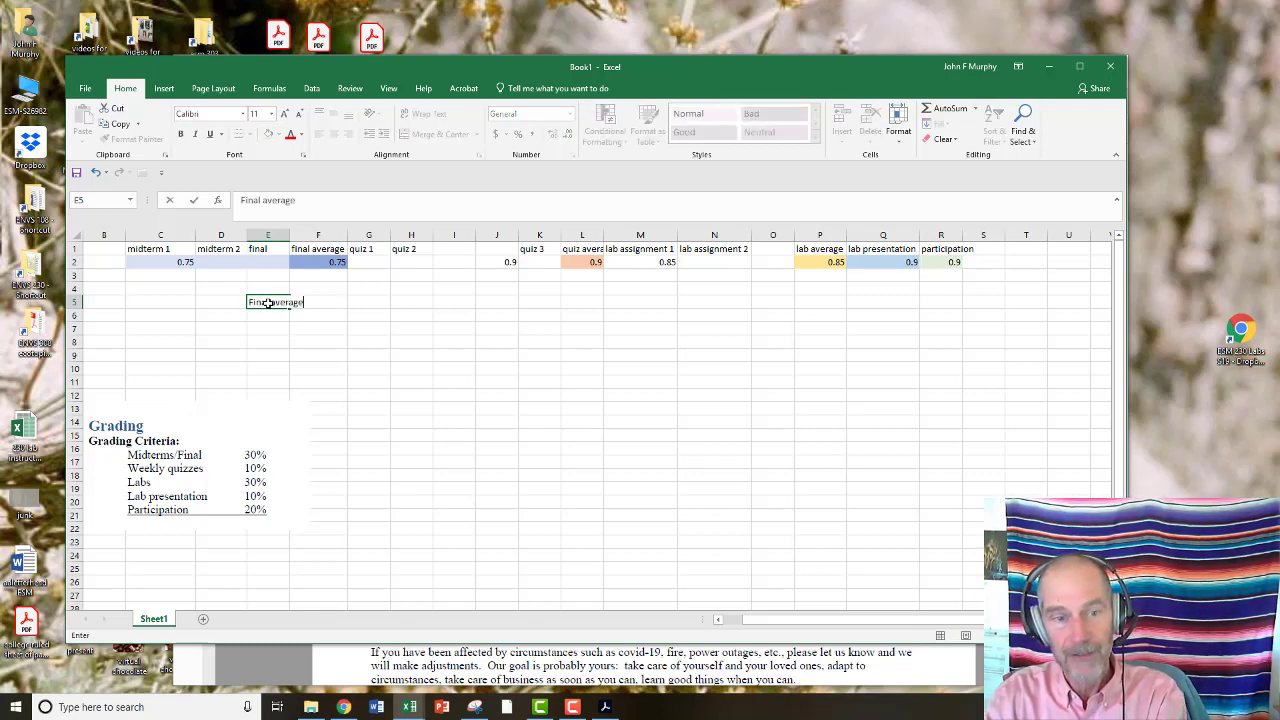
key(Return)
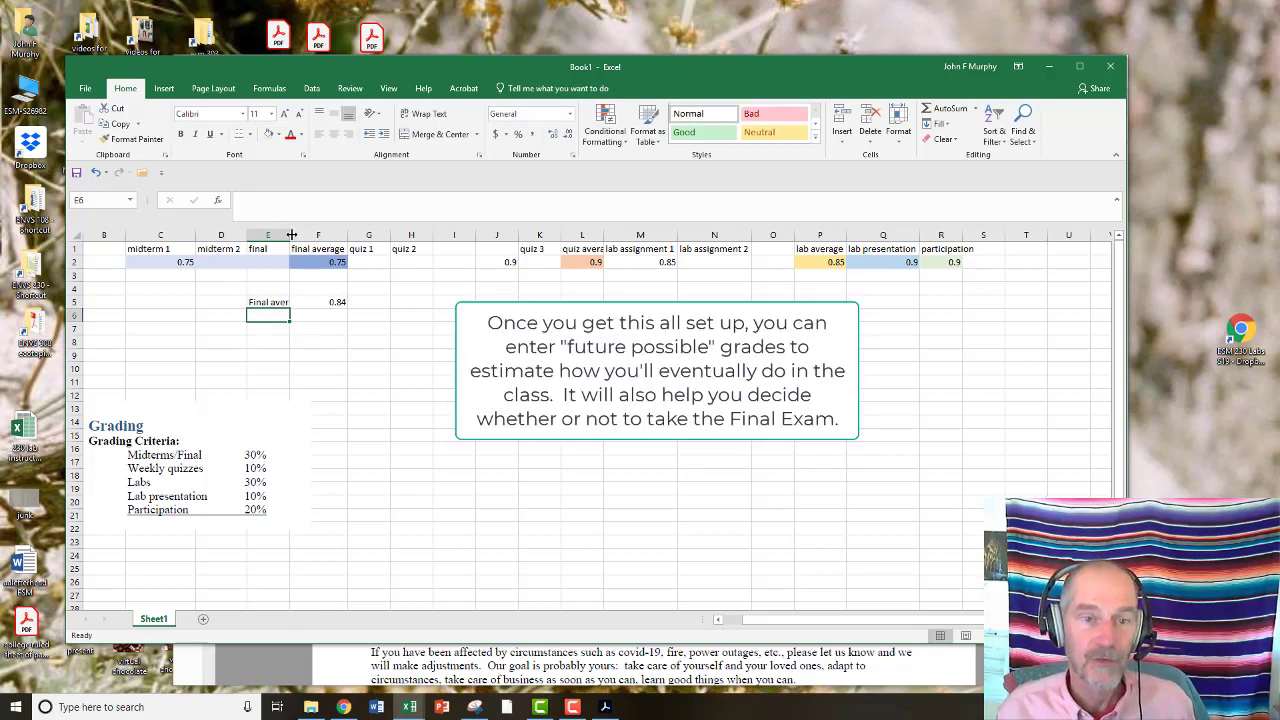
drag(290, 234, 305, 234)
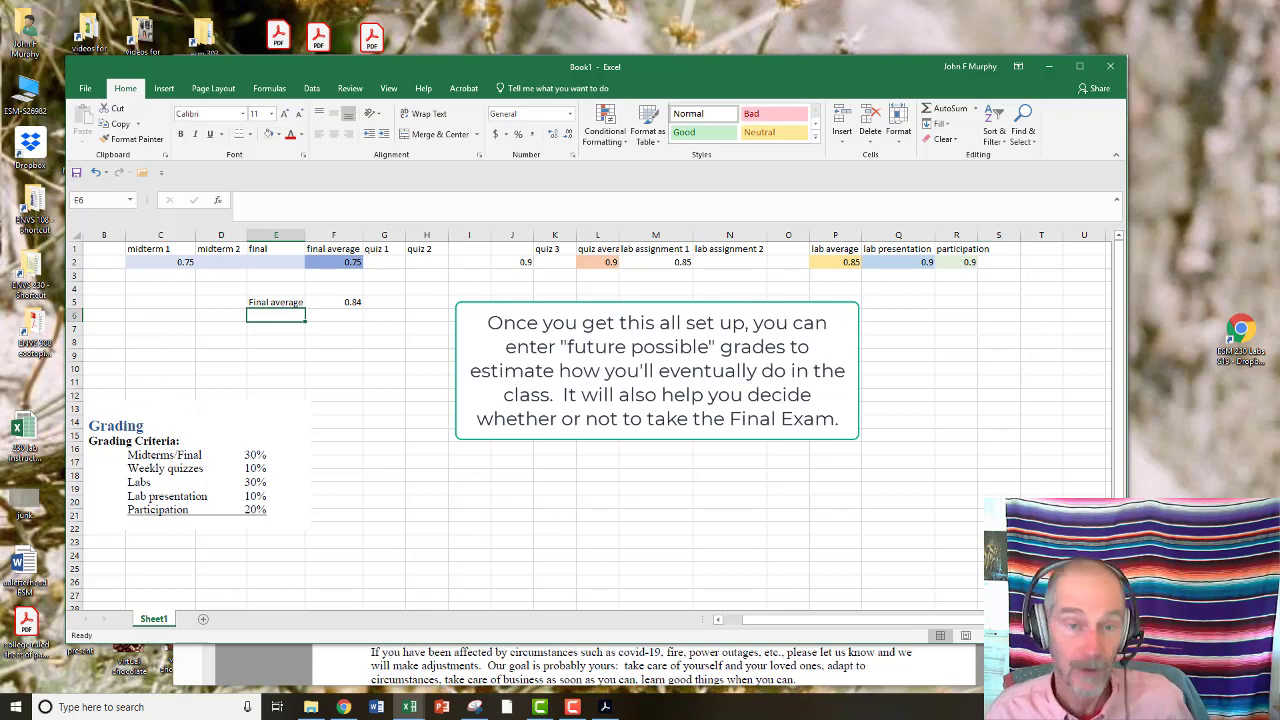
click(555, 436)
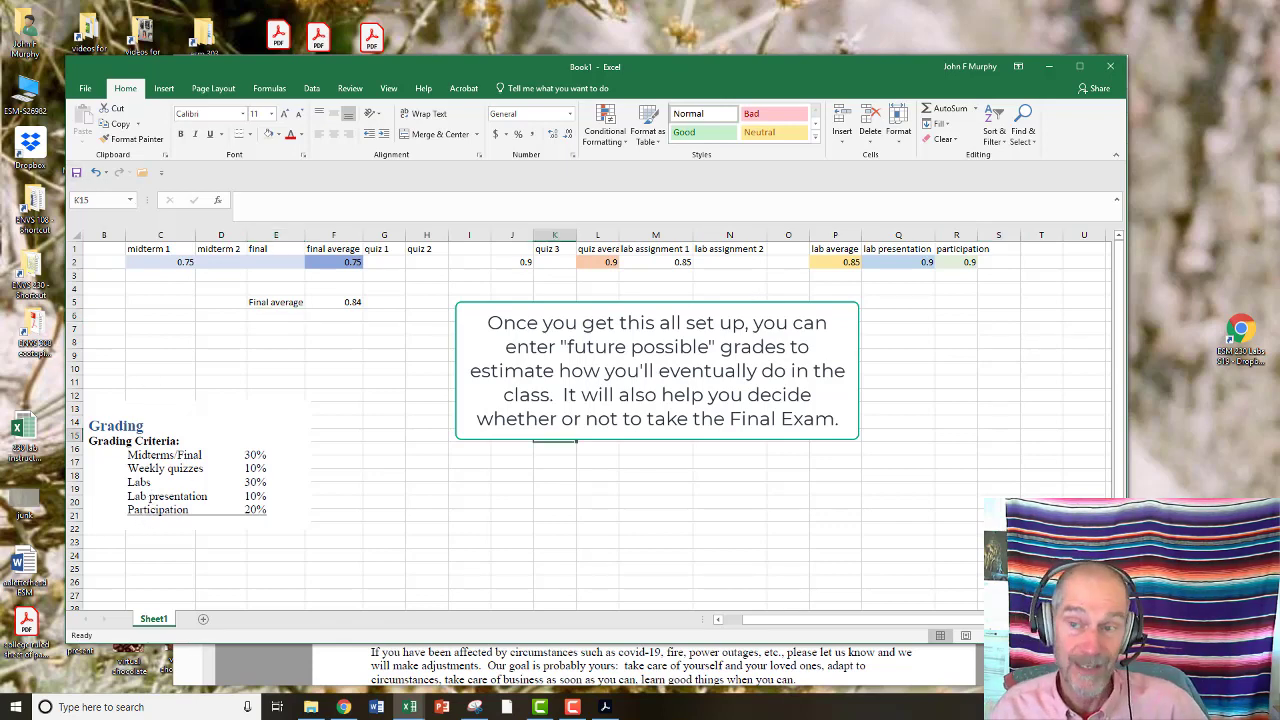